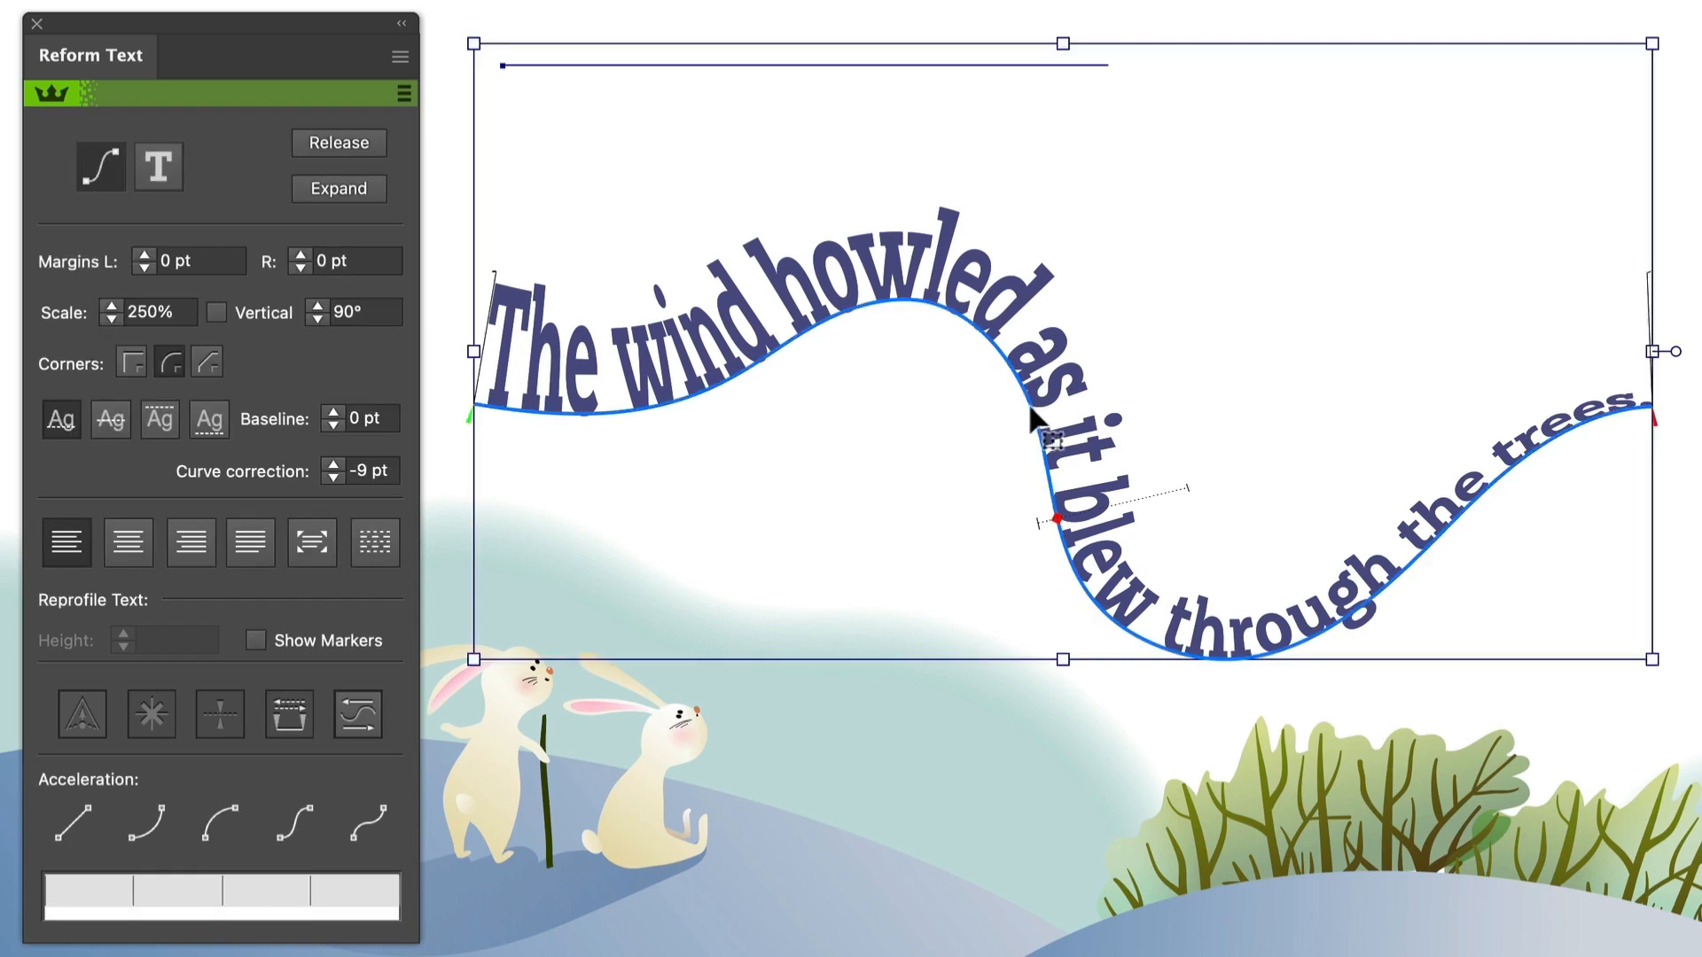
Show the height markers on the wavy text and raise the starting marker's height to 70 pt, then slightly higher freehand.
click(256, 639)
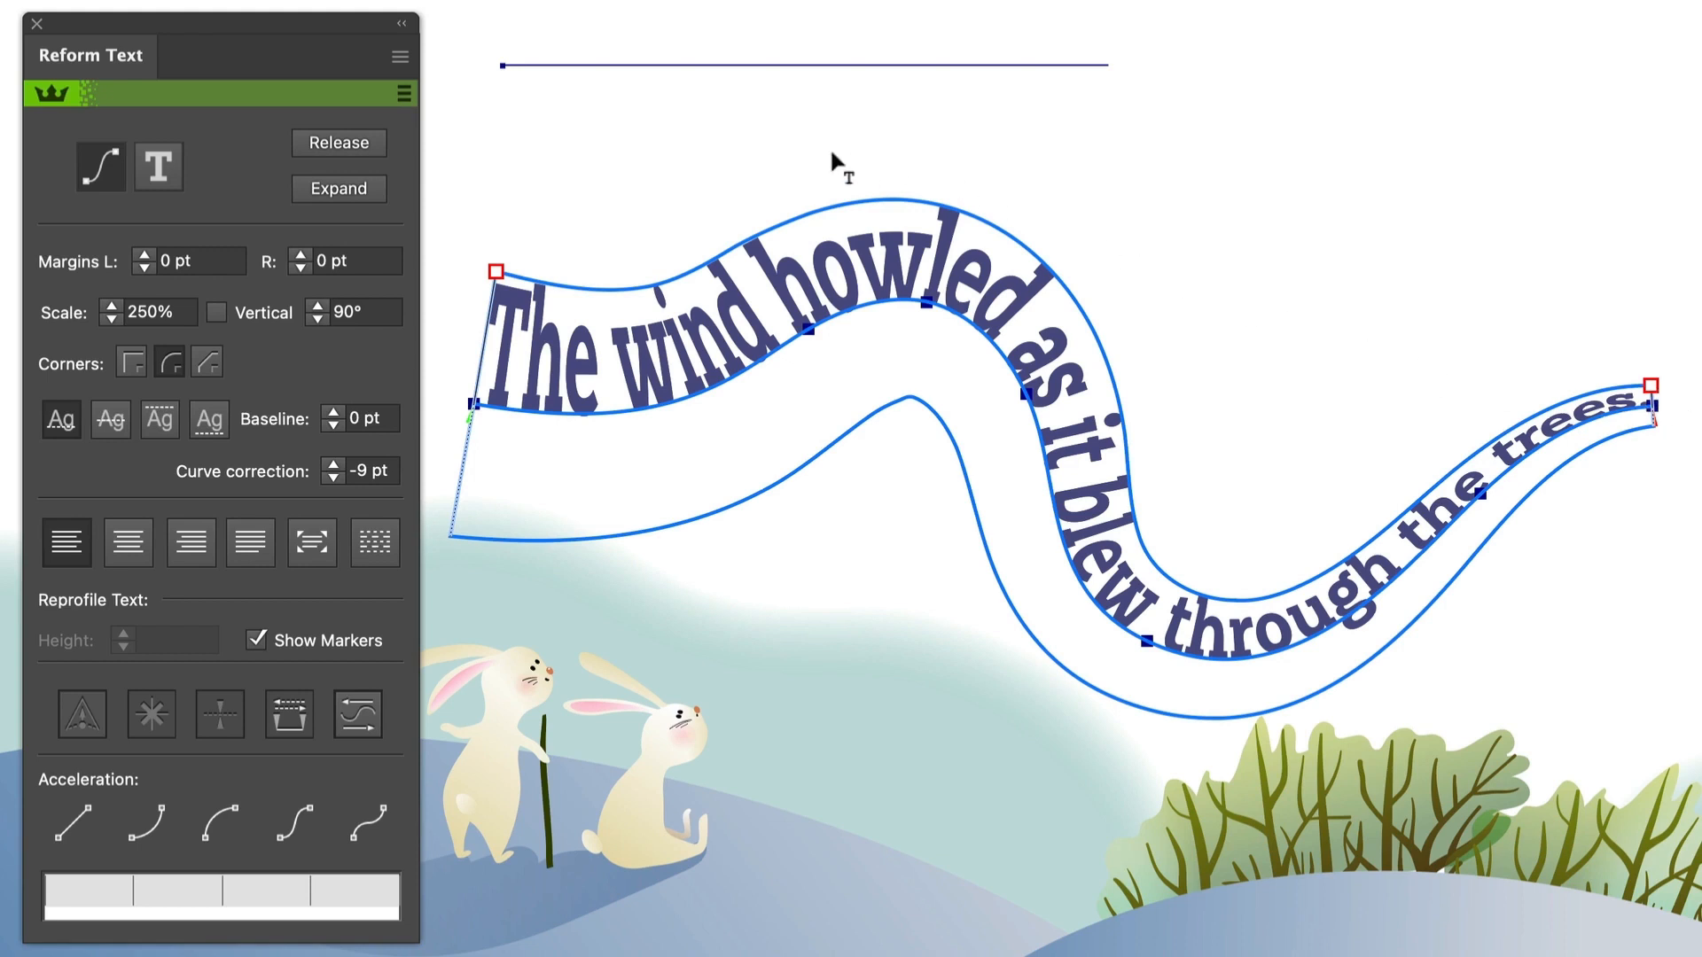
click(497, 271)
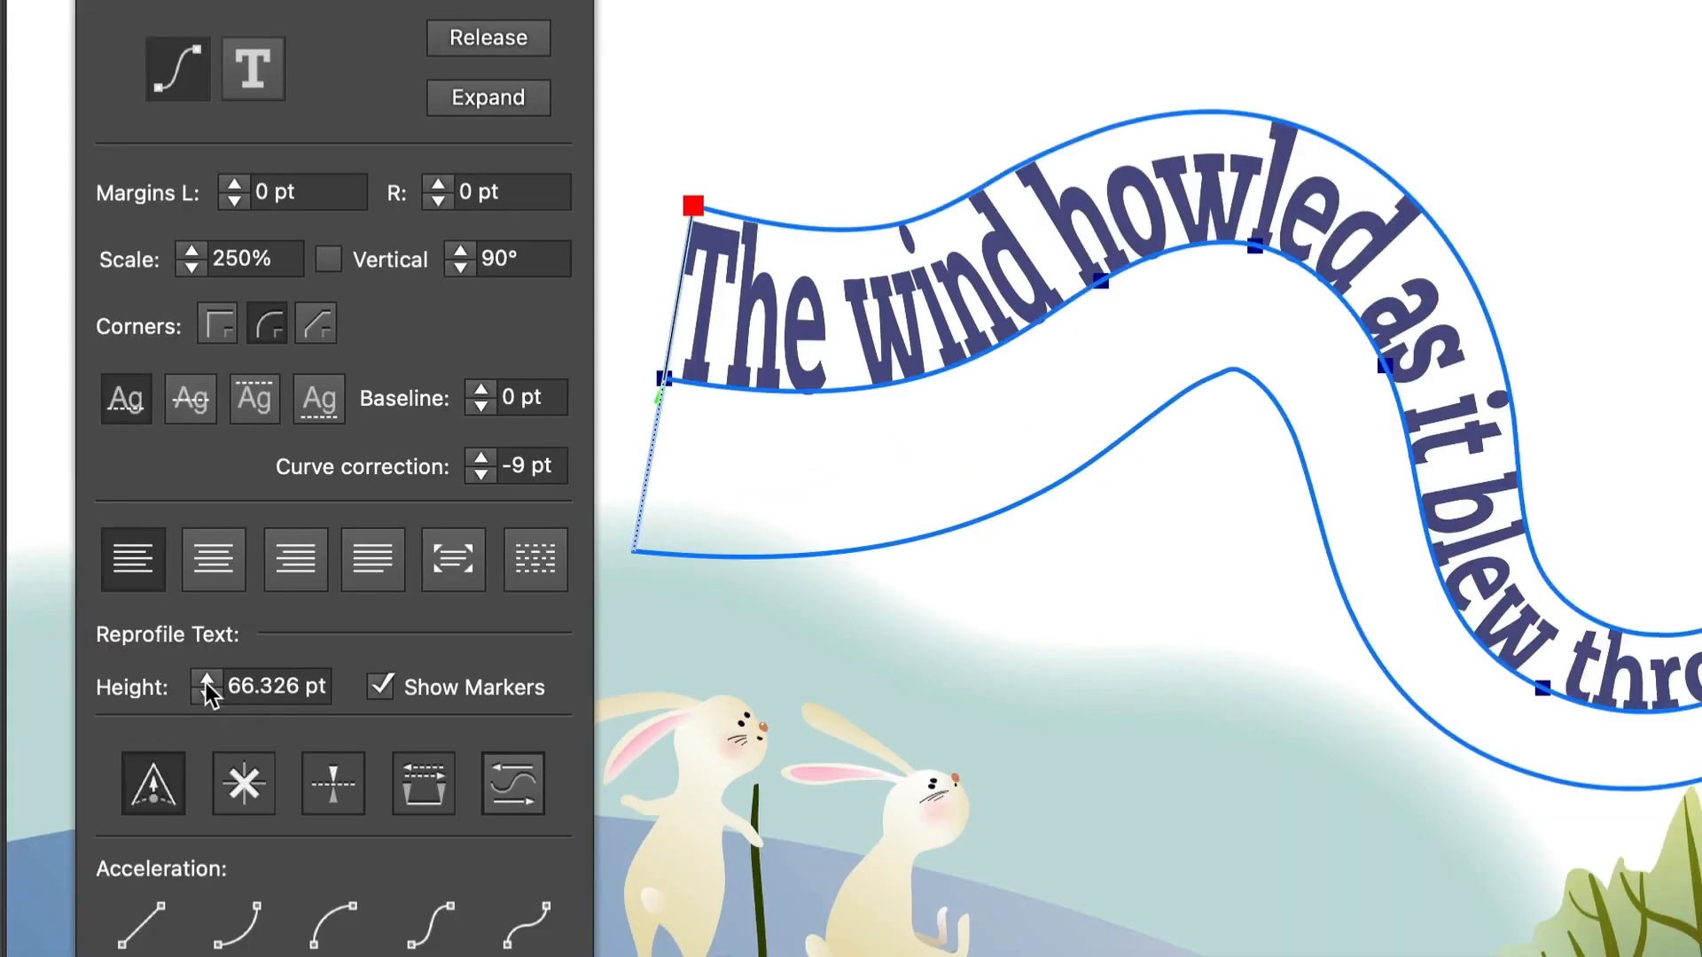
click(207, 679)
click(207, 679)
click(207, 679)
click(207, 679)
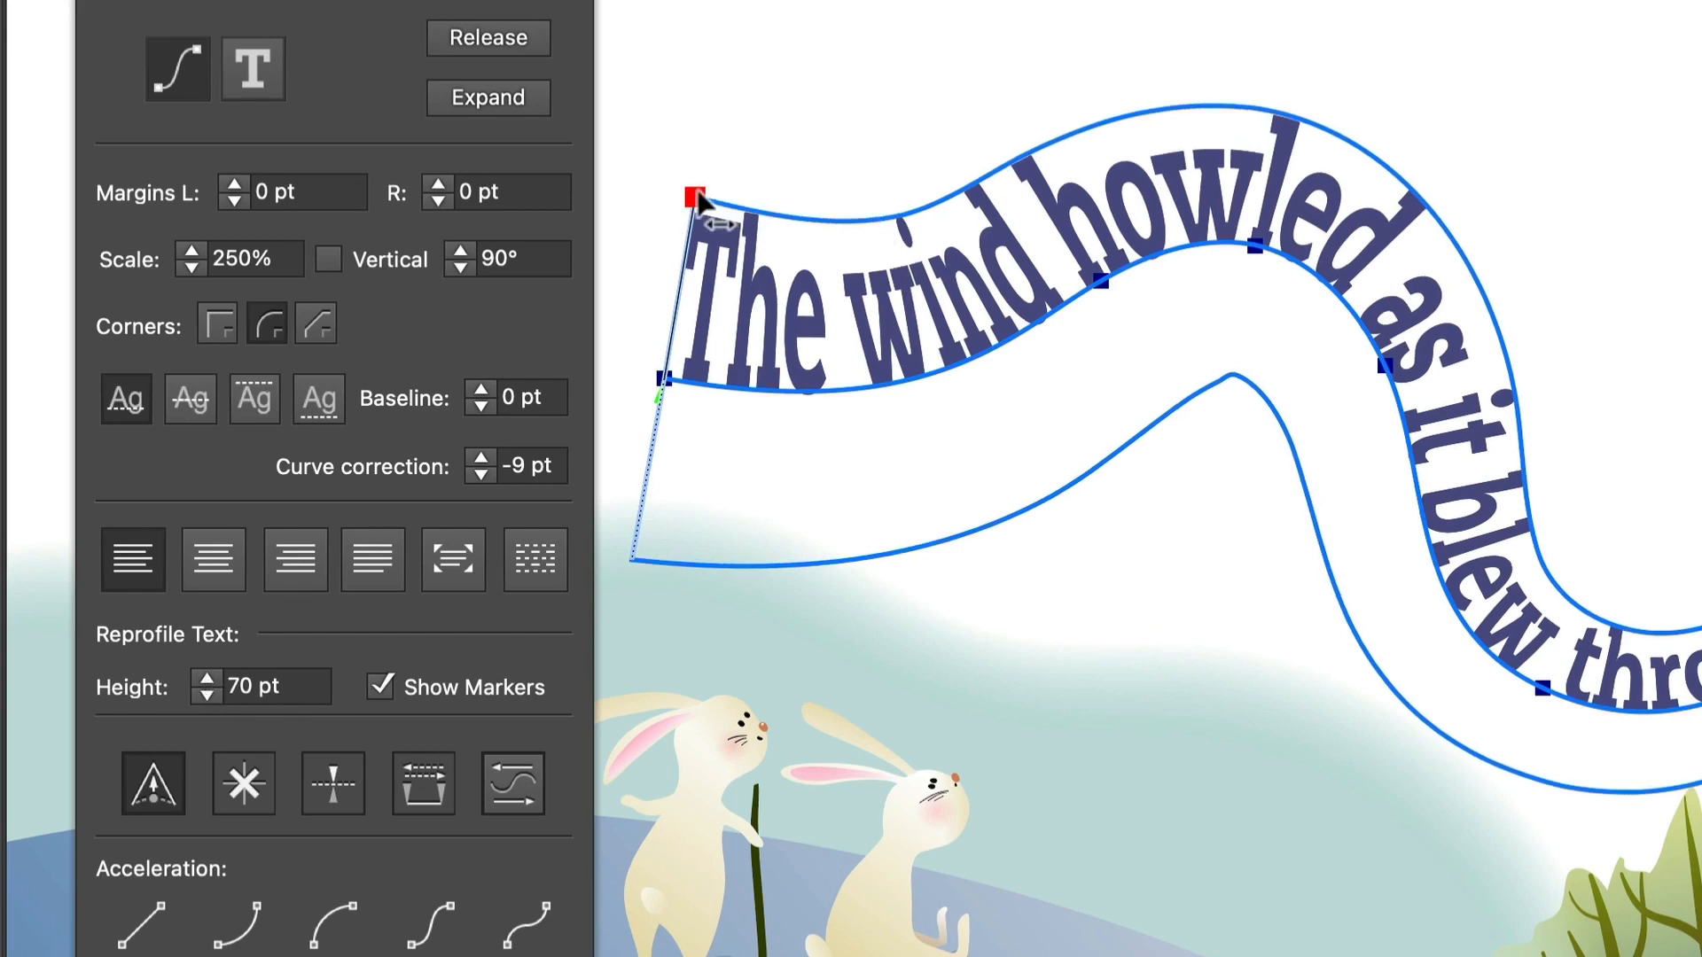
mouse_move(696, 197)
mouse_down()
mouse_move(709, 144)
mouse_move(697, 175)
mouse_up()
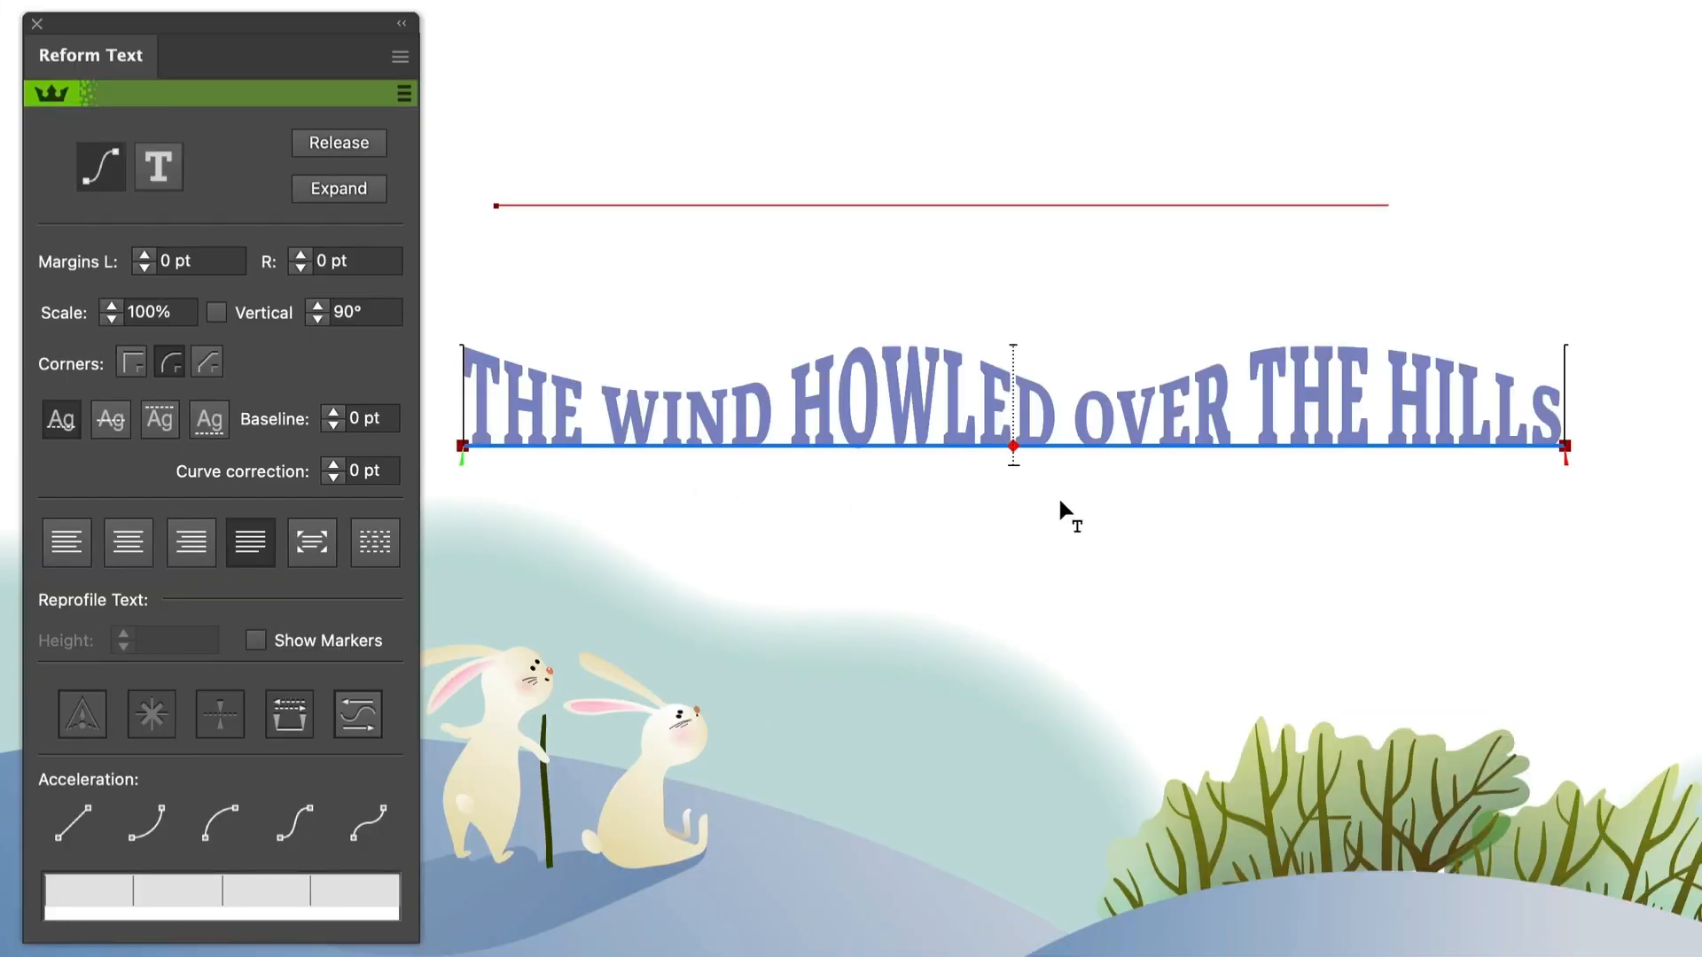
Show the height markers on the straight text line and set its three tallest markers to a height of 60 pt.
click(256, 642)
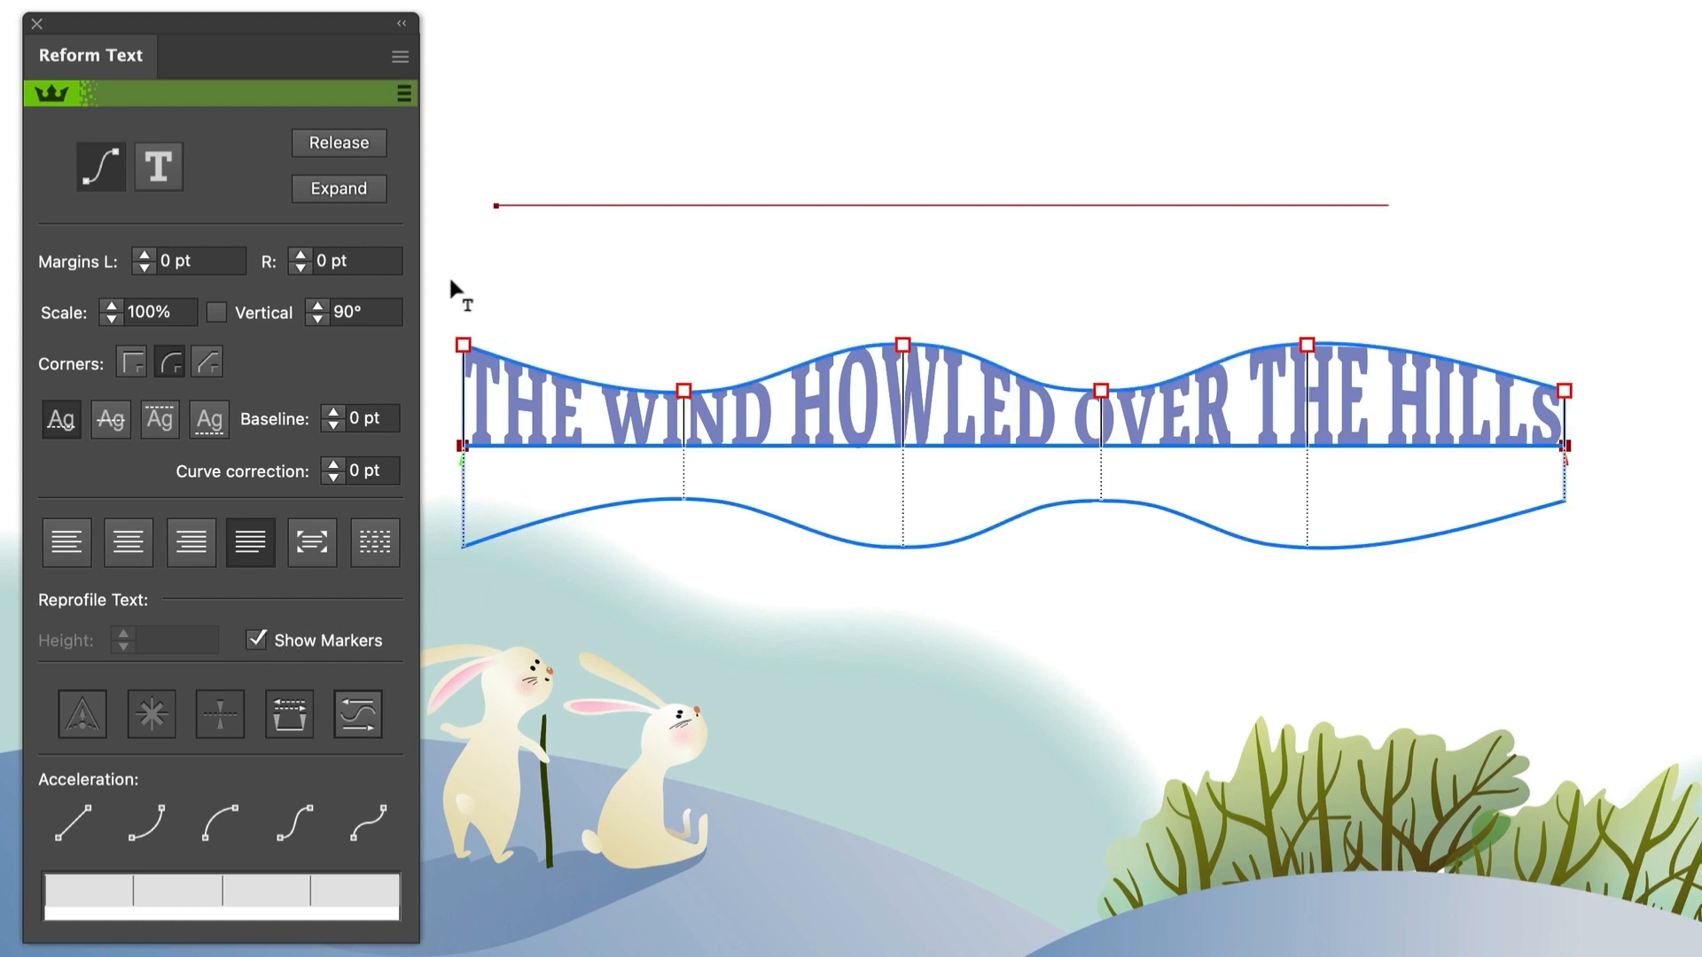
mouse_move(439, 273)
mouse_down()
mouse_move(537, 353)
mouse_move(1311, 344)
mouse_move(1326, 359)
mouse_up()
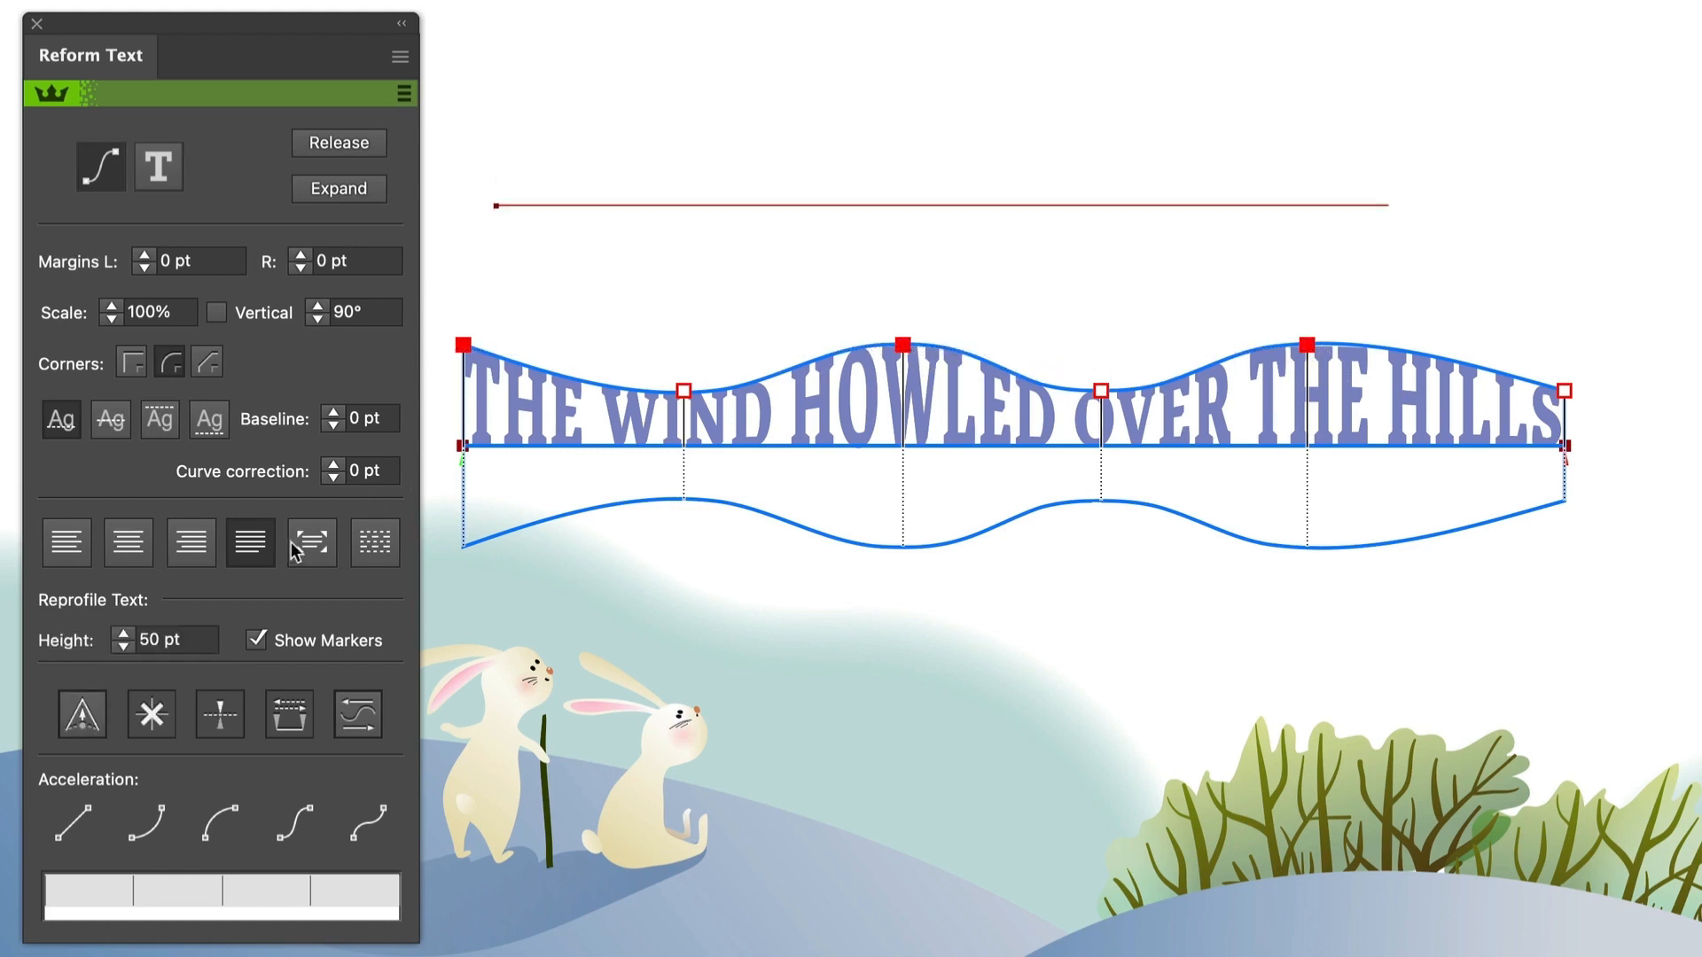
double_click(148, 642)
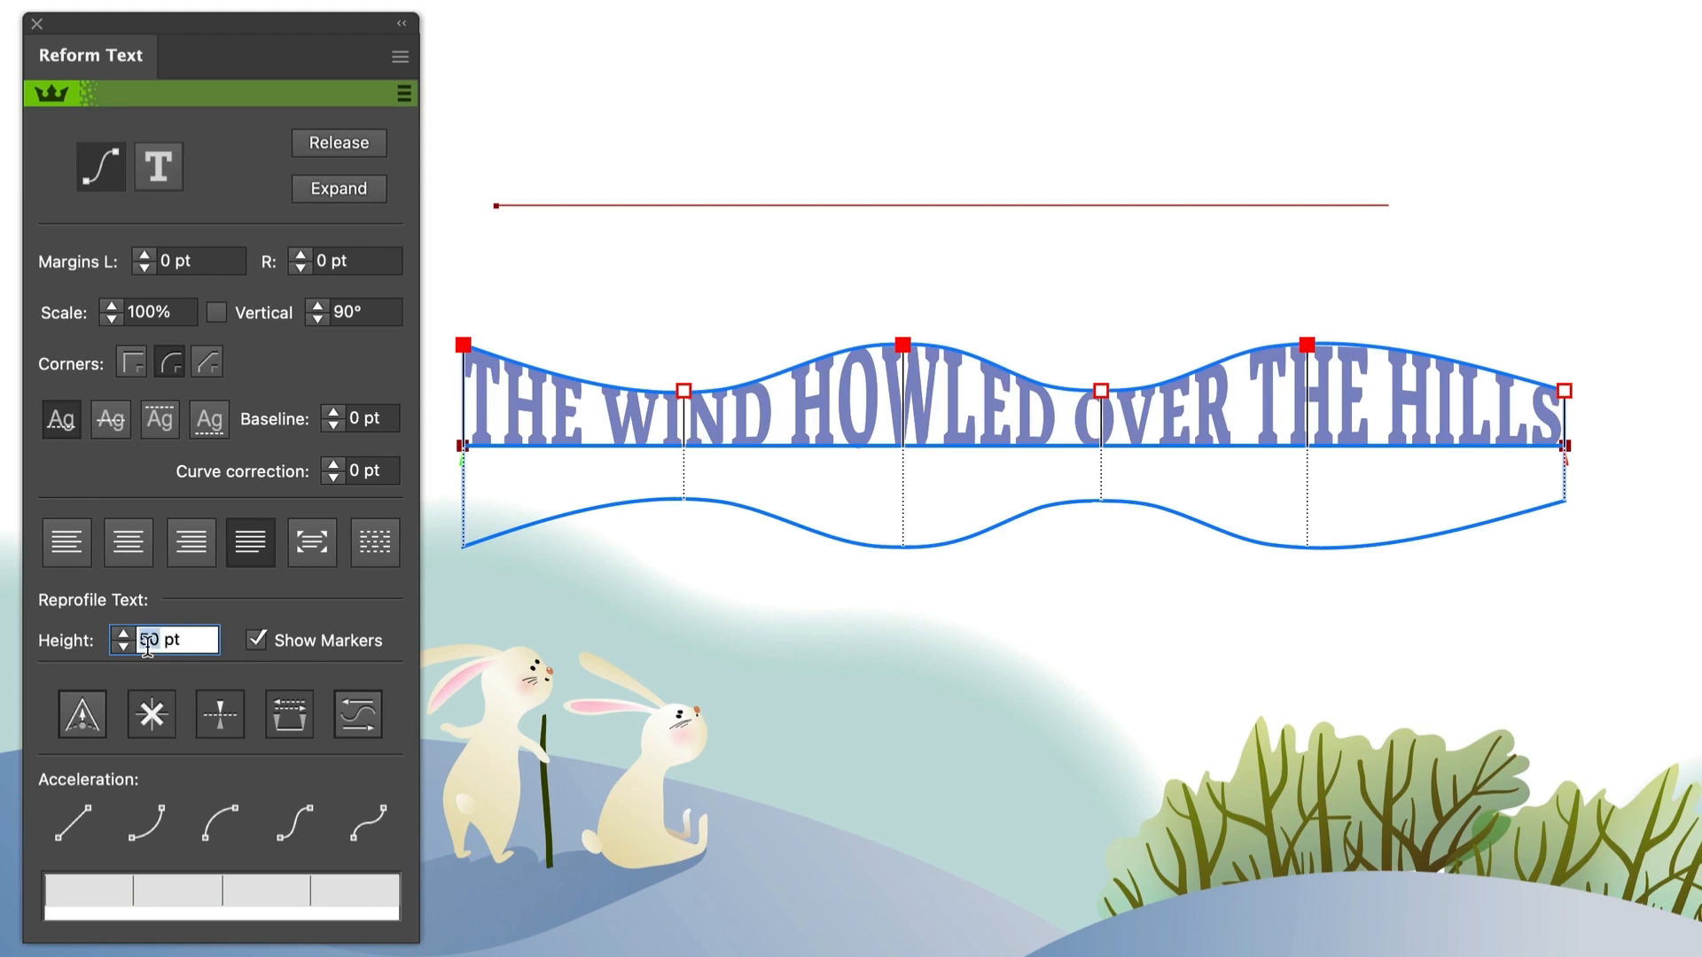
text(60)
key(Tab)
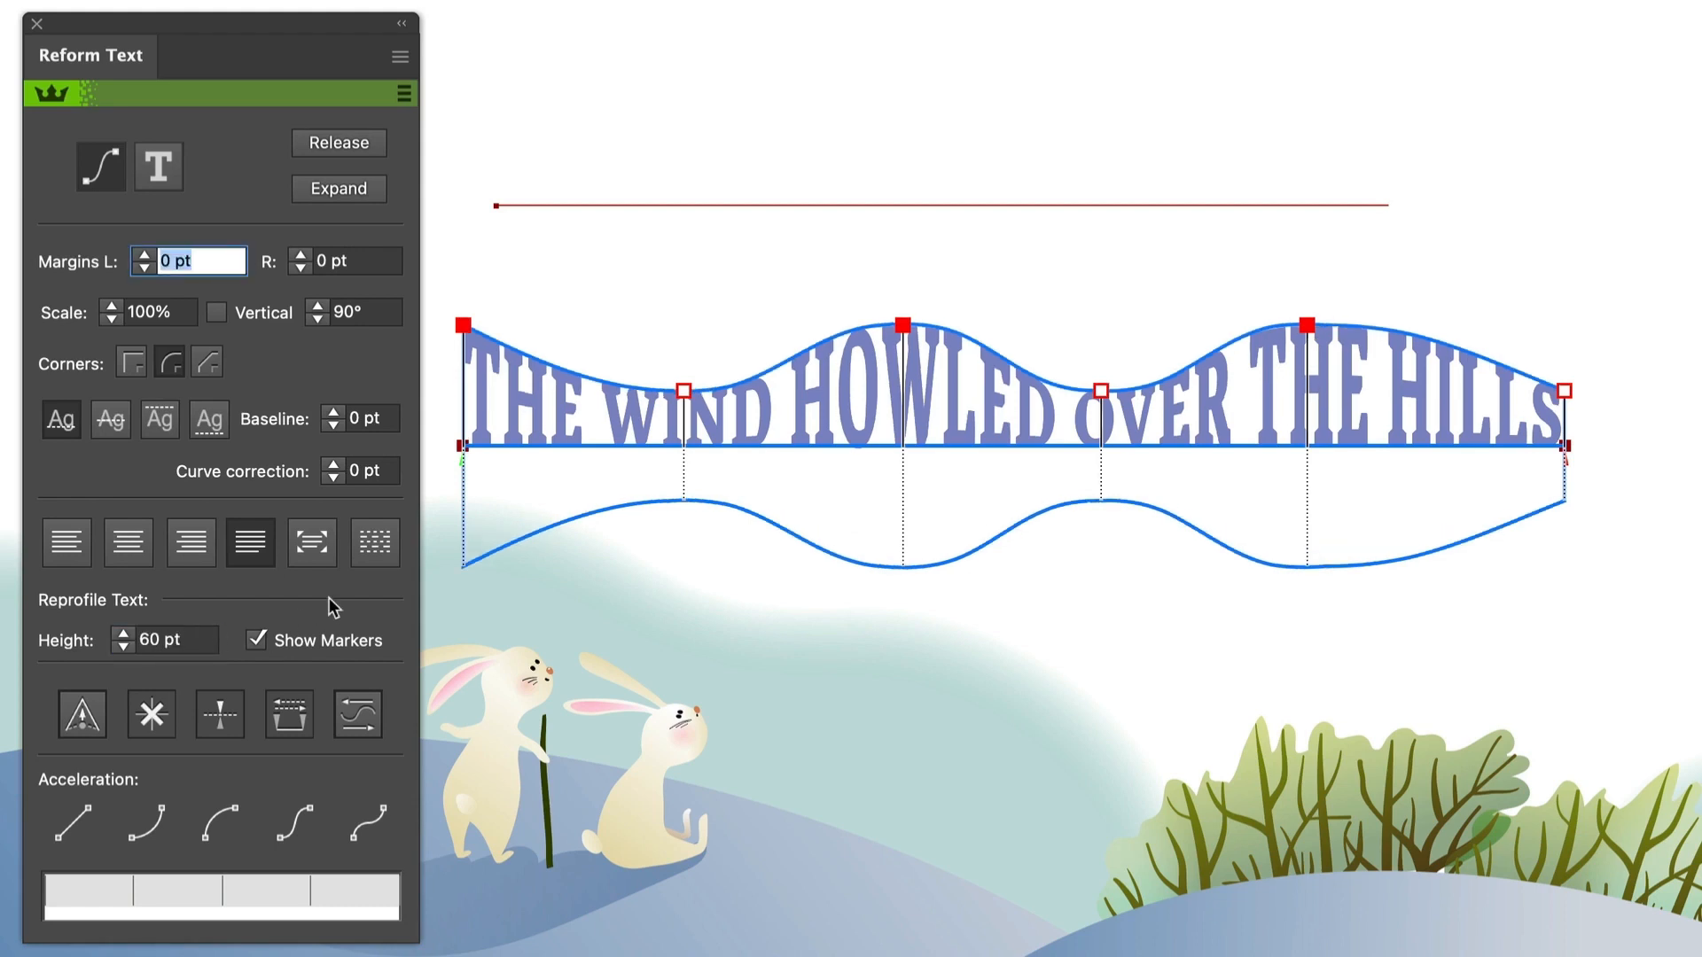
Delete the added height markers from the straight text line.
click(409, 59)
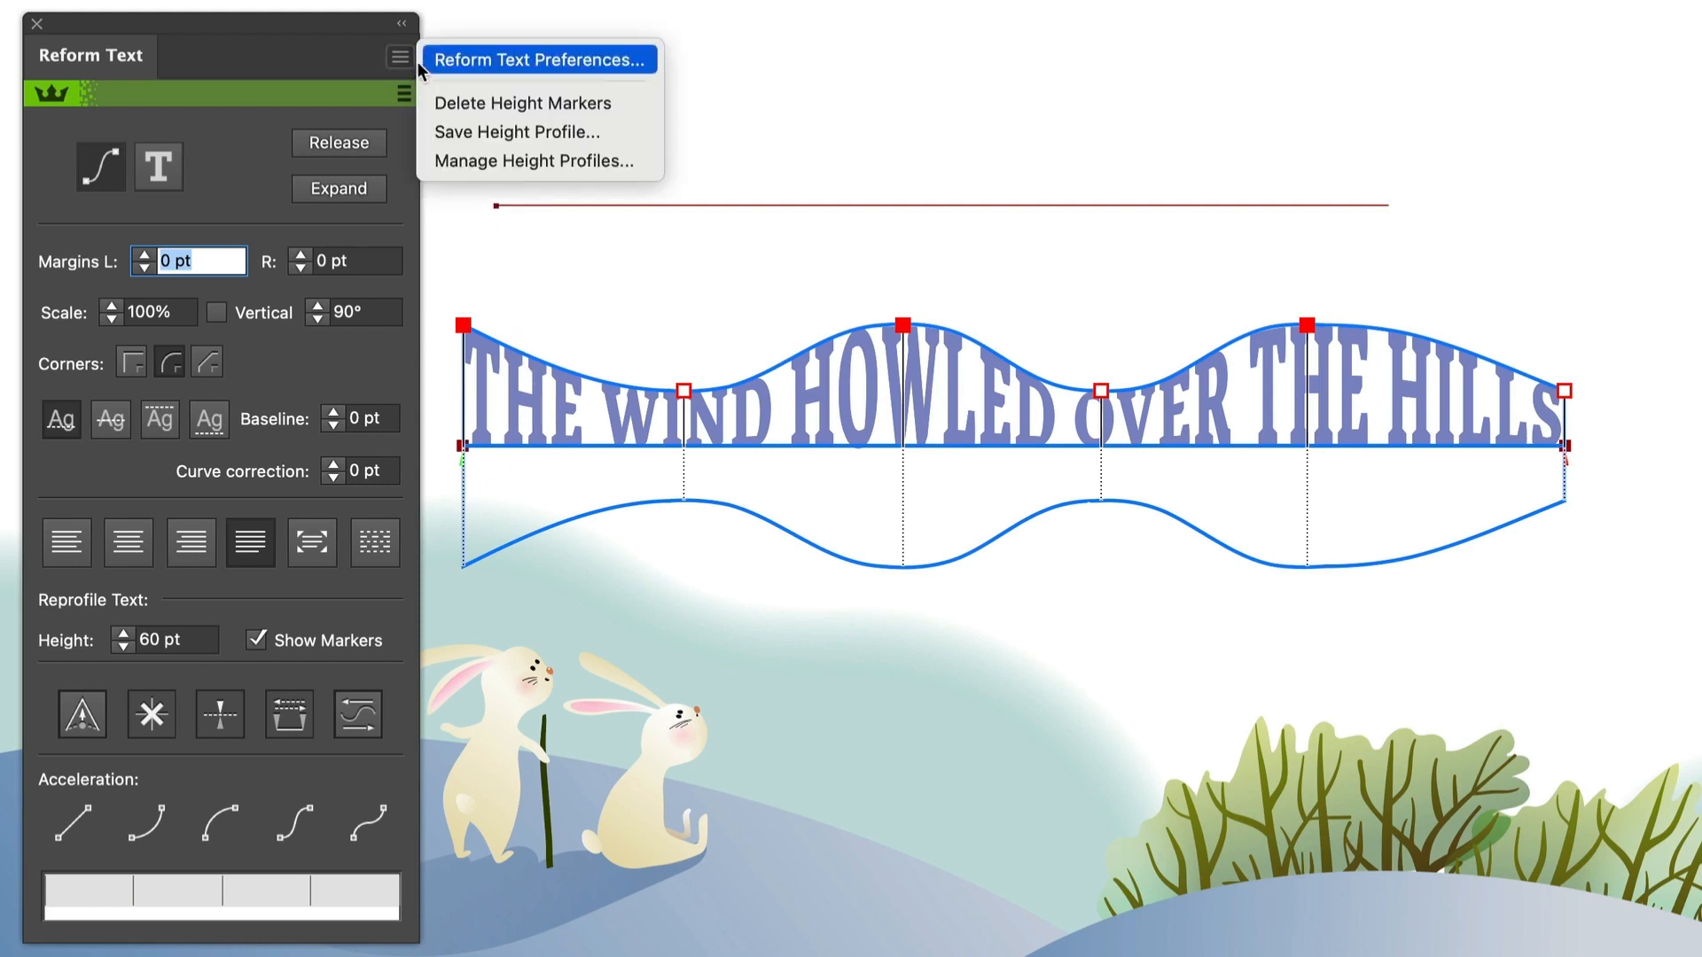
click(429, 112)
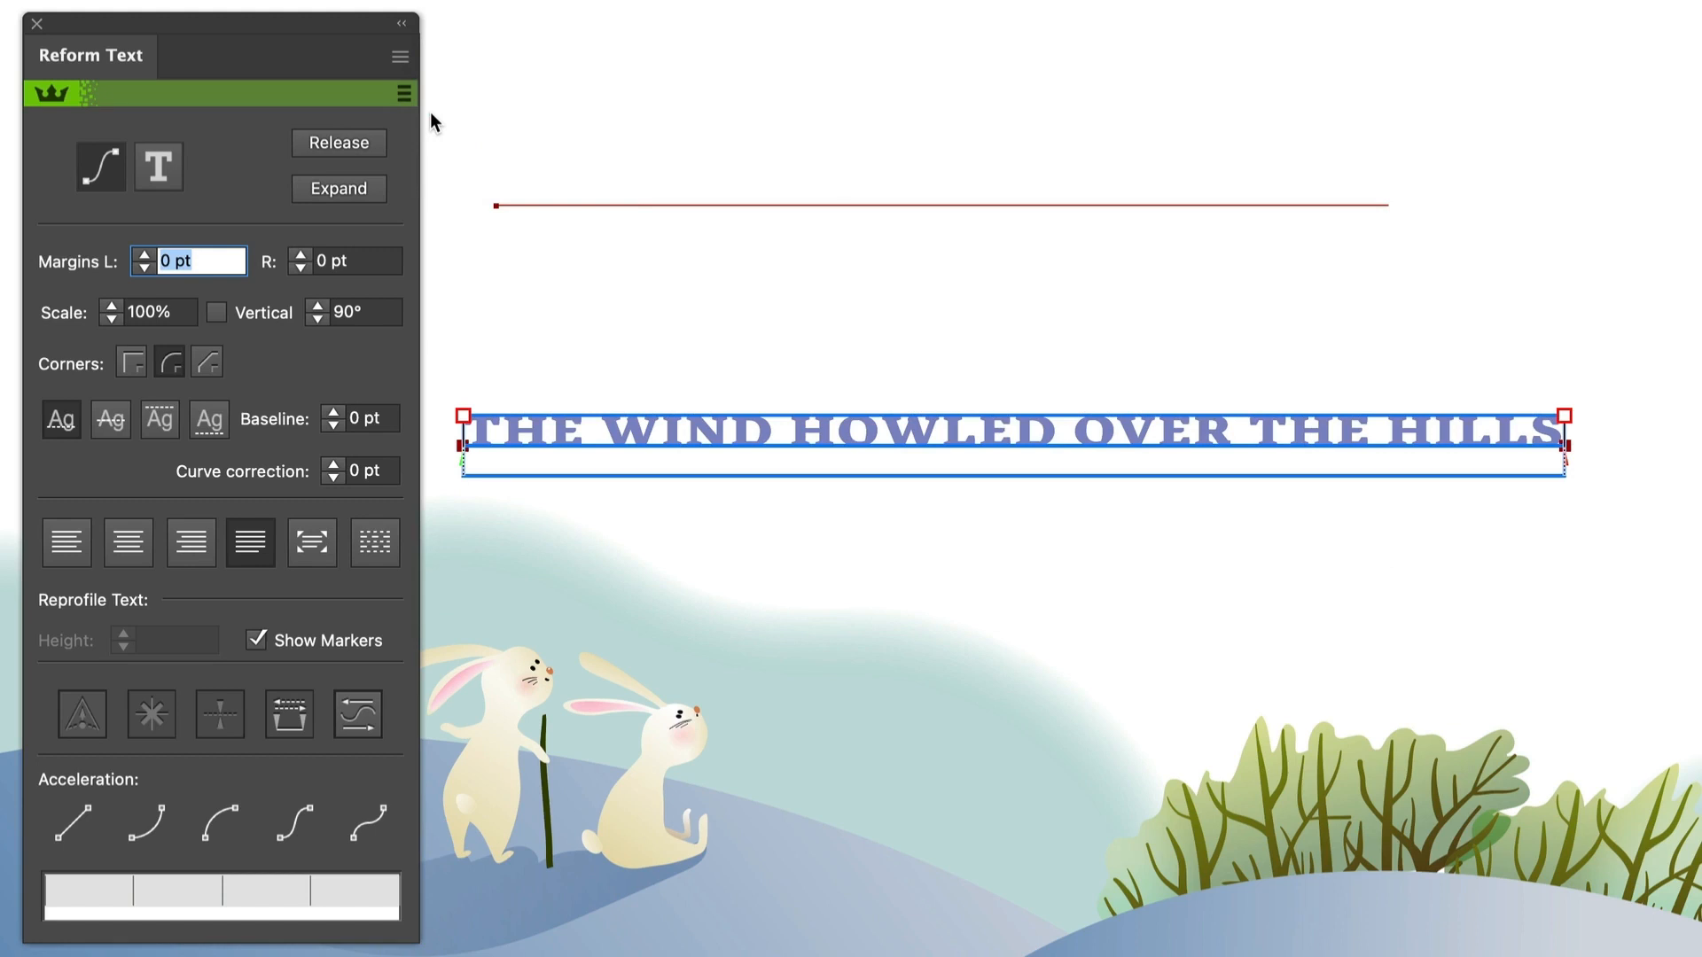
key(ctrl+a)
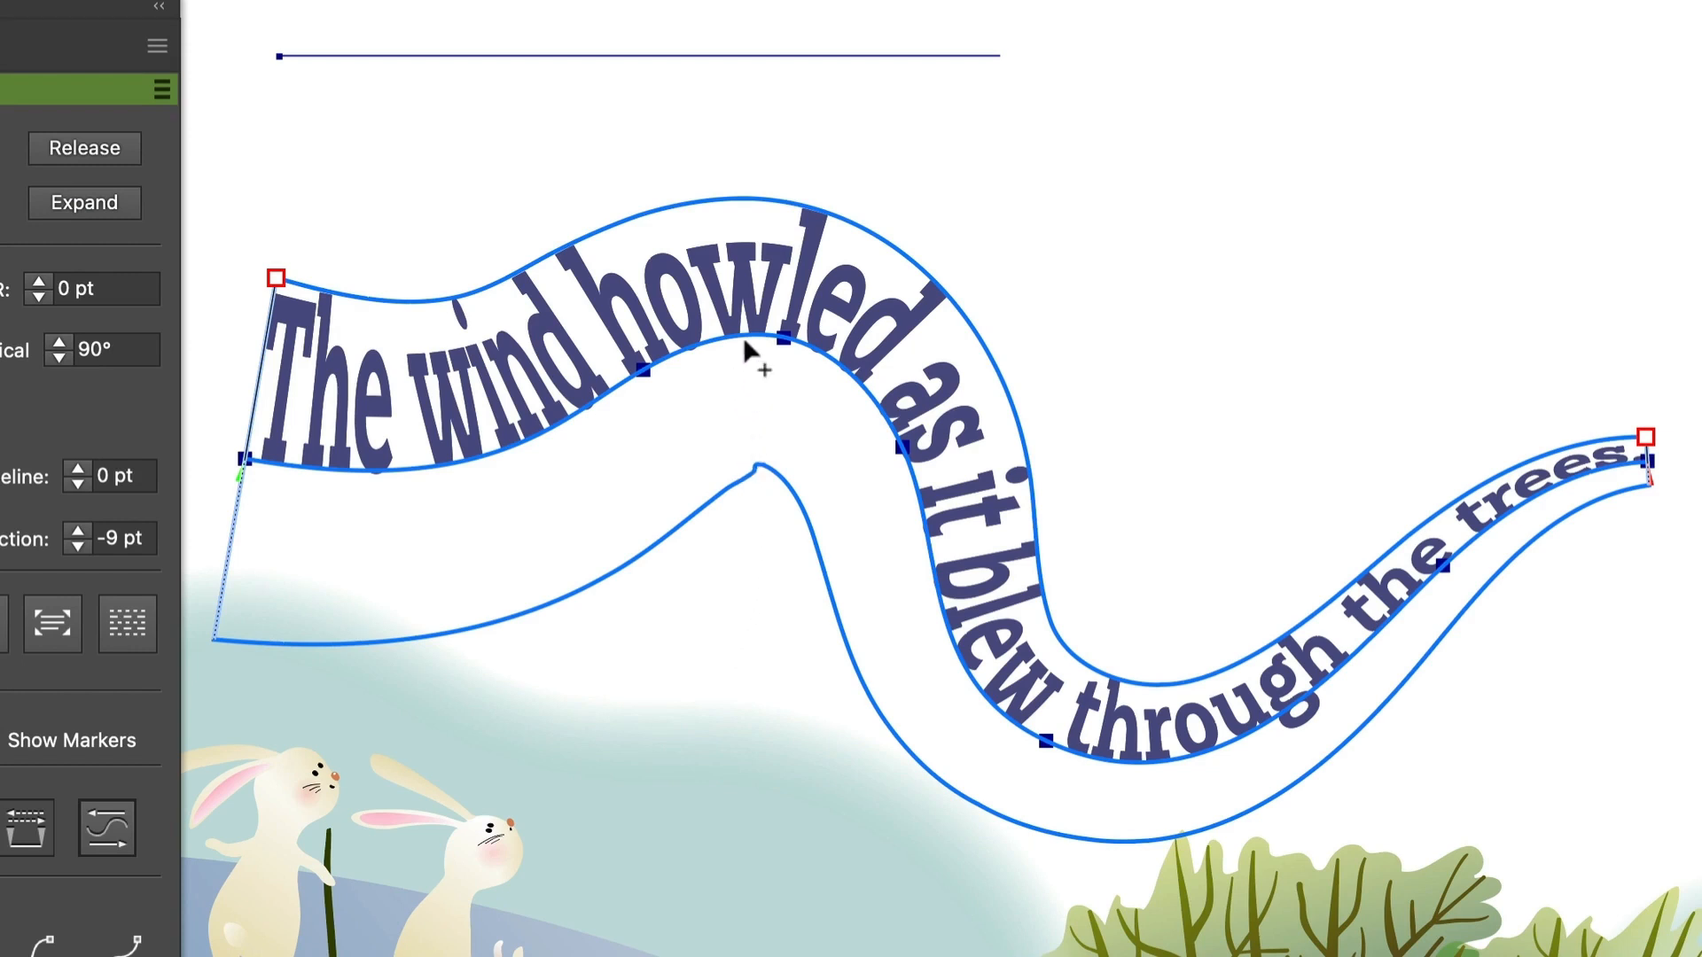
Add height markers to the wavy text above "howled" and after "wind", shape the profile with them, and delete both.
drag(749, 349, 784, 177)
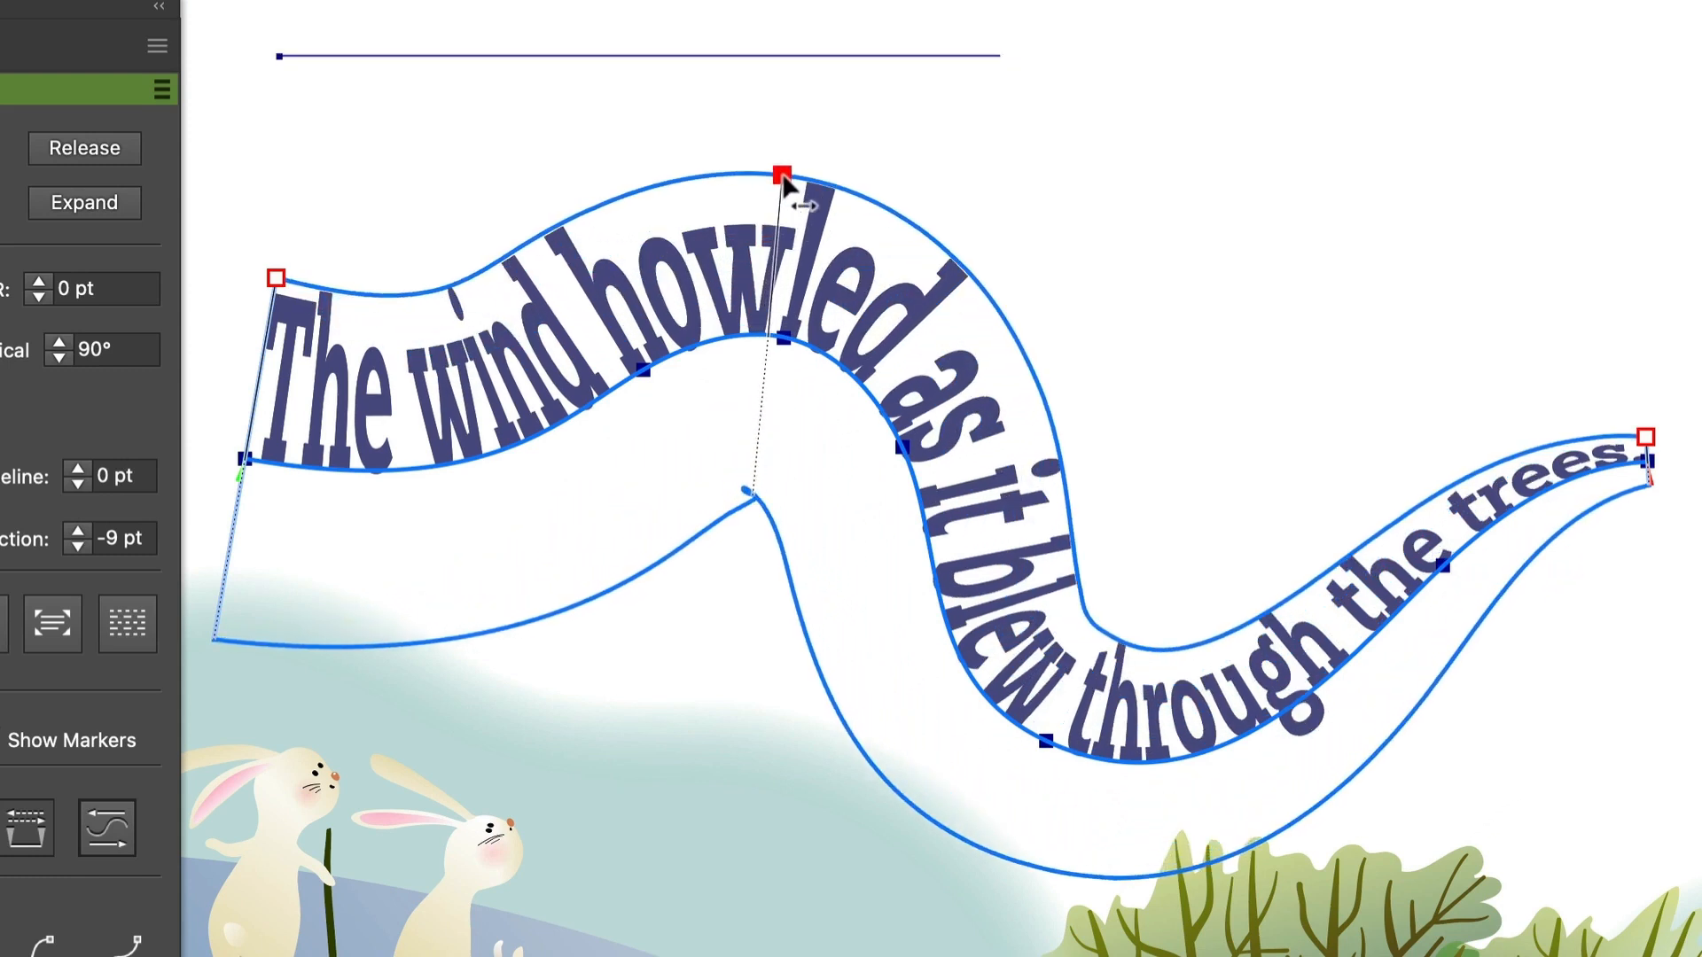
drag(576, 425, 569, 308)
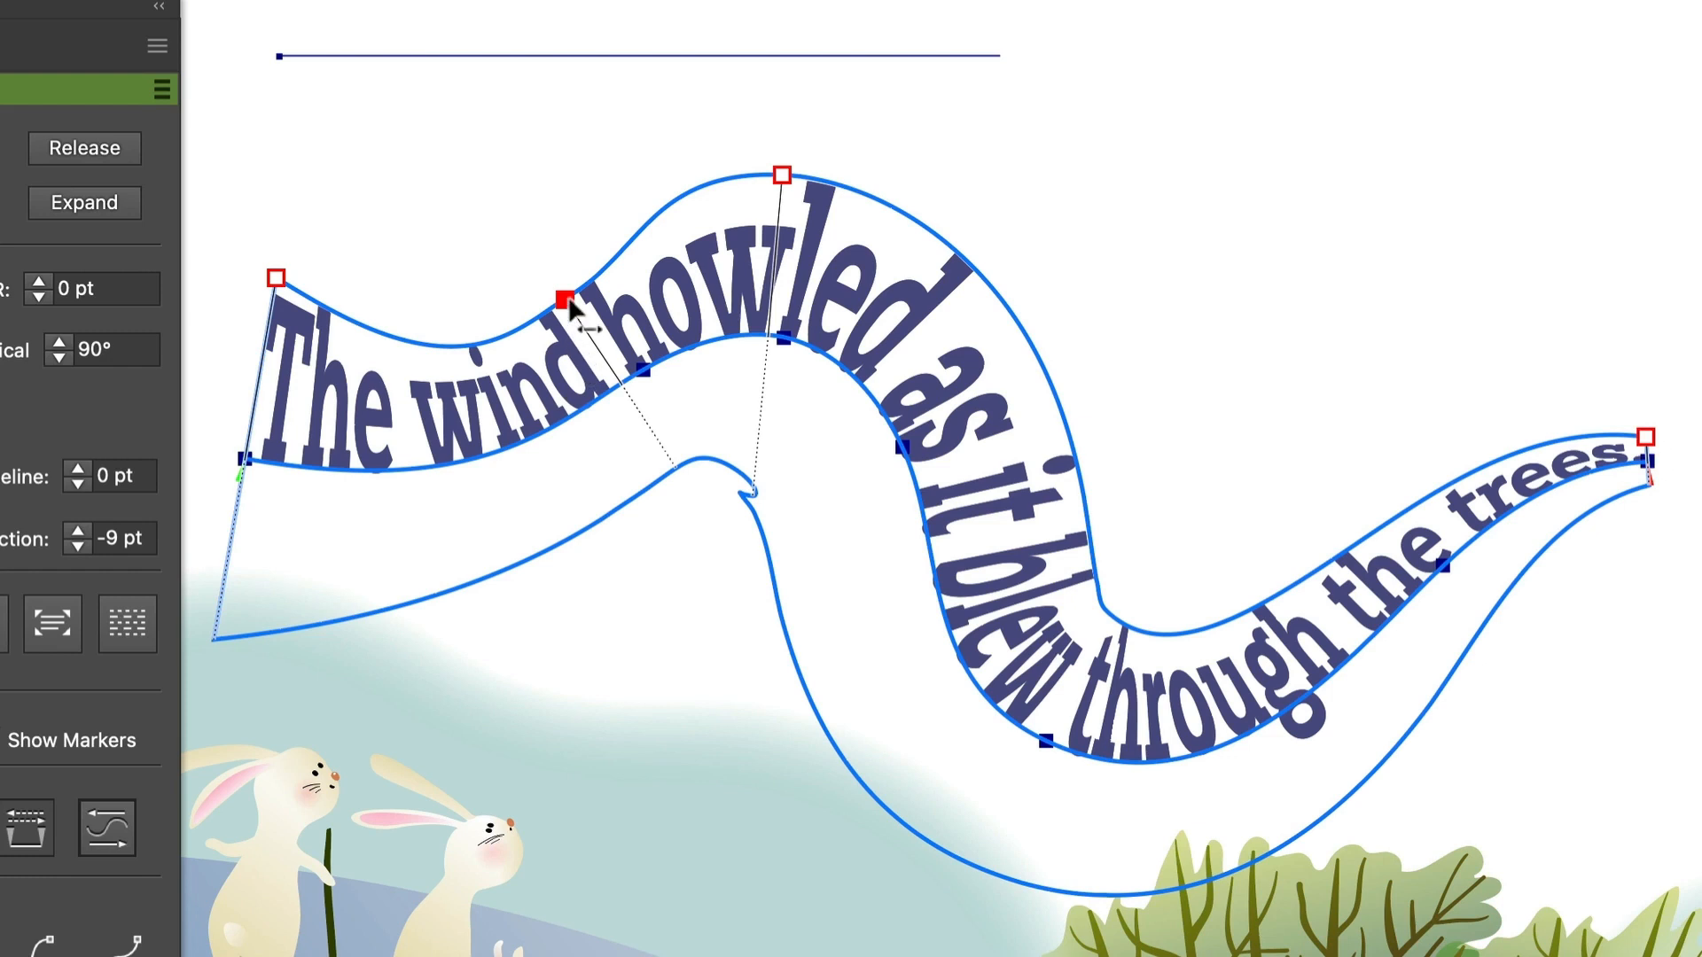
key(Delete)
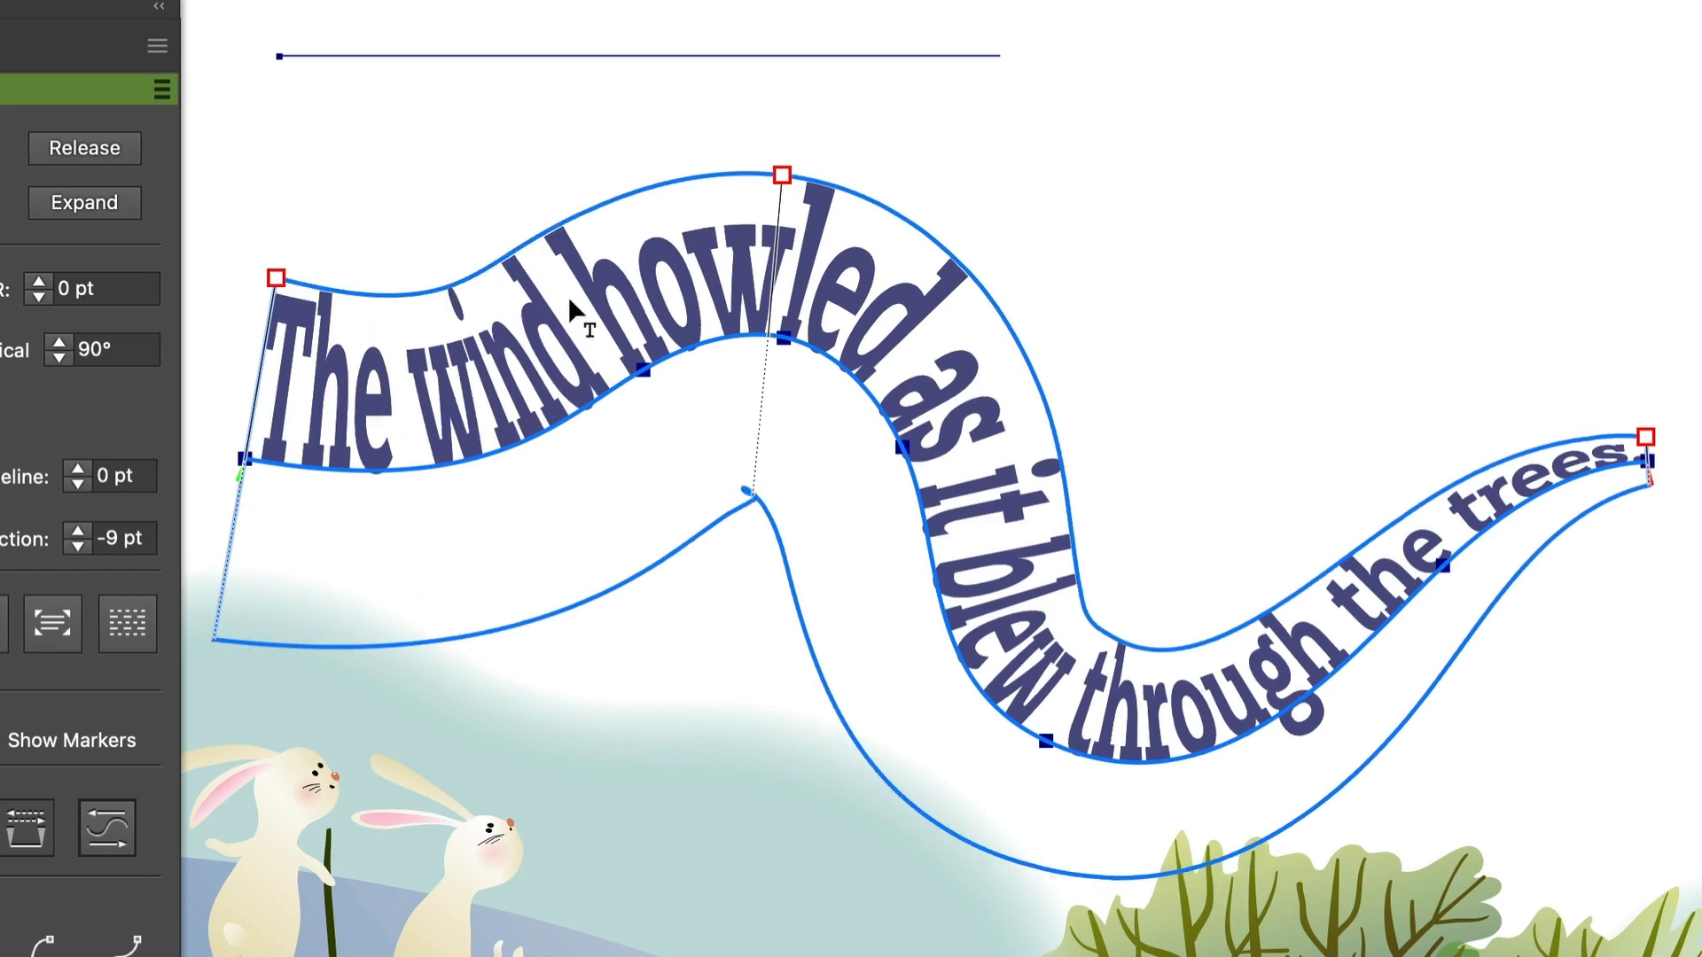
click(782, 175)
key(Delete)
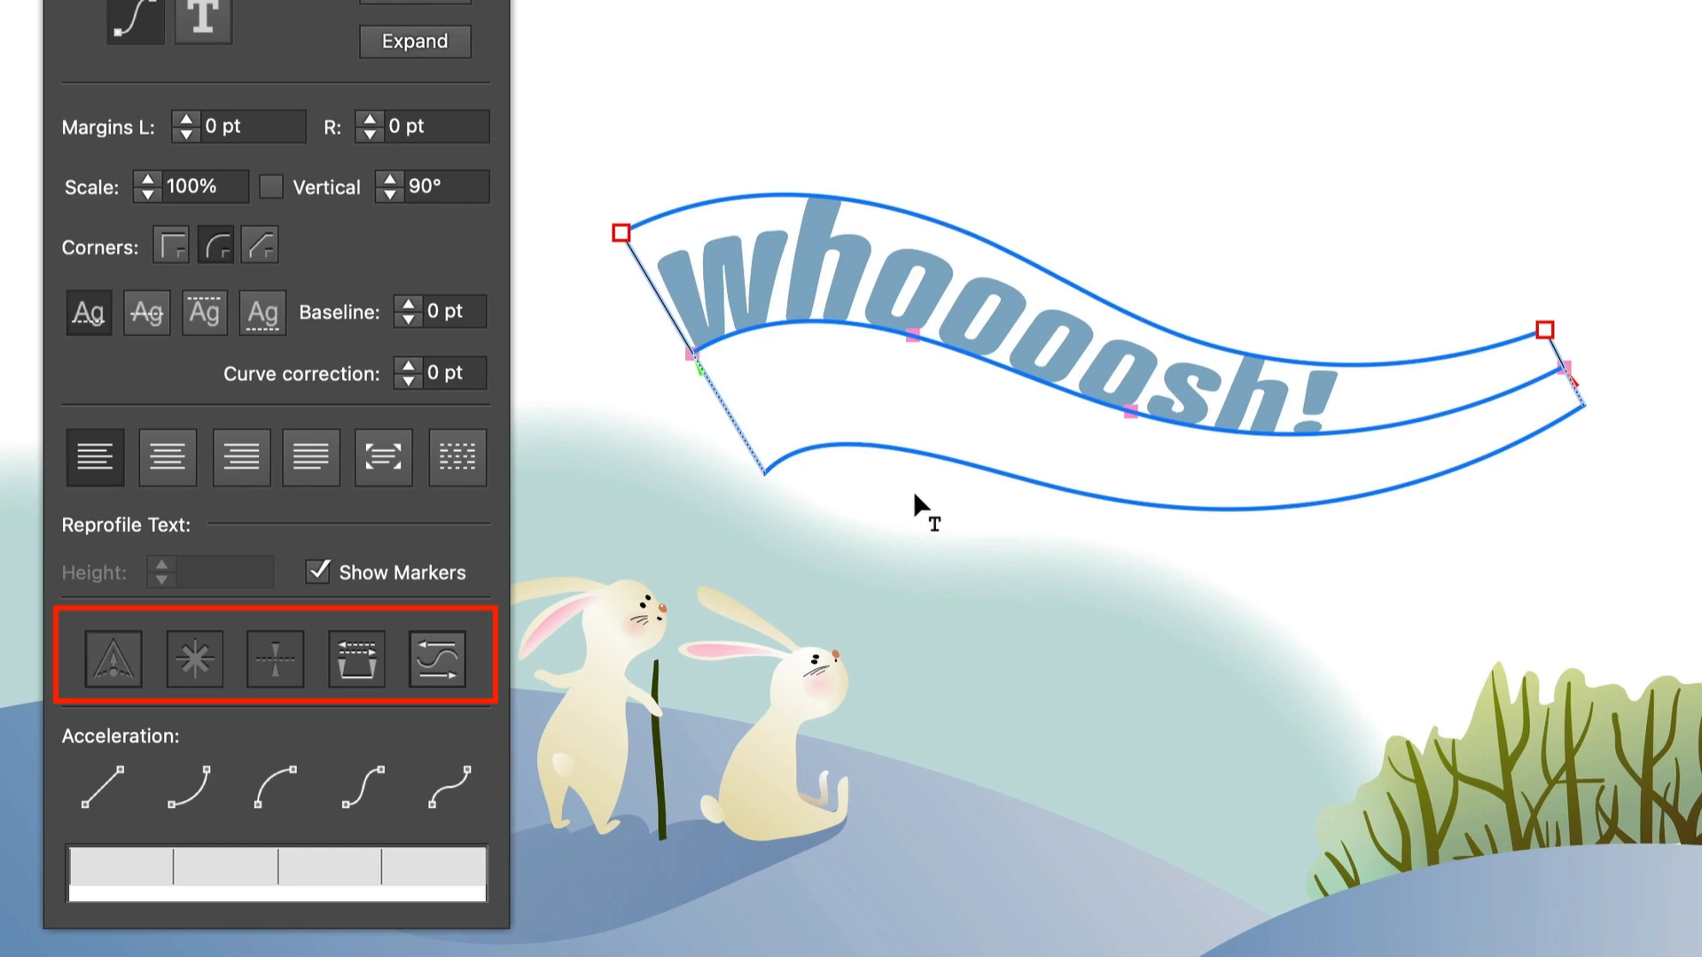
Add a middle height marker of about 116 pt to the light-blue word and lower its starting marker to about 22 pt.
mouse_move(978, 349)
mouse_down()
mouse_move(1082, 228)
mouse_move(1099, 111)
mouse_up()
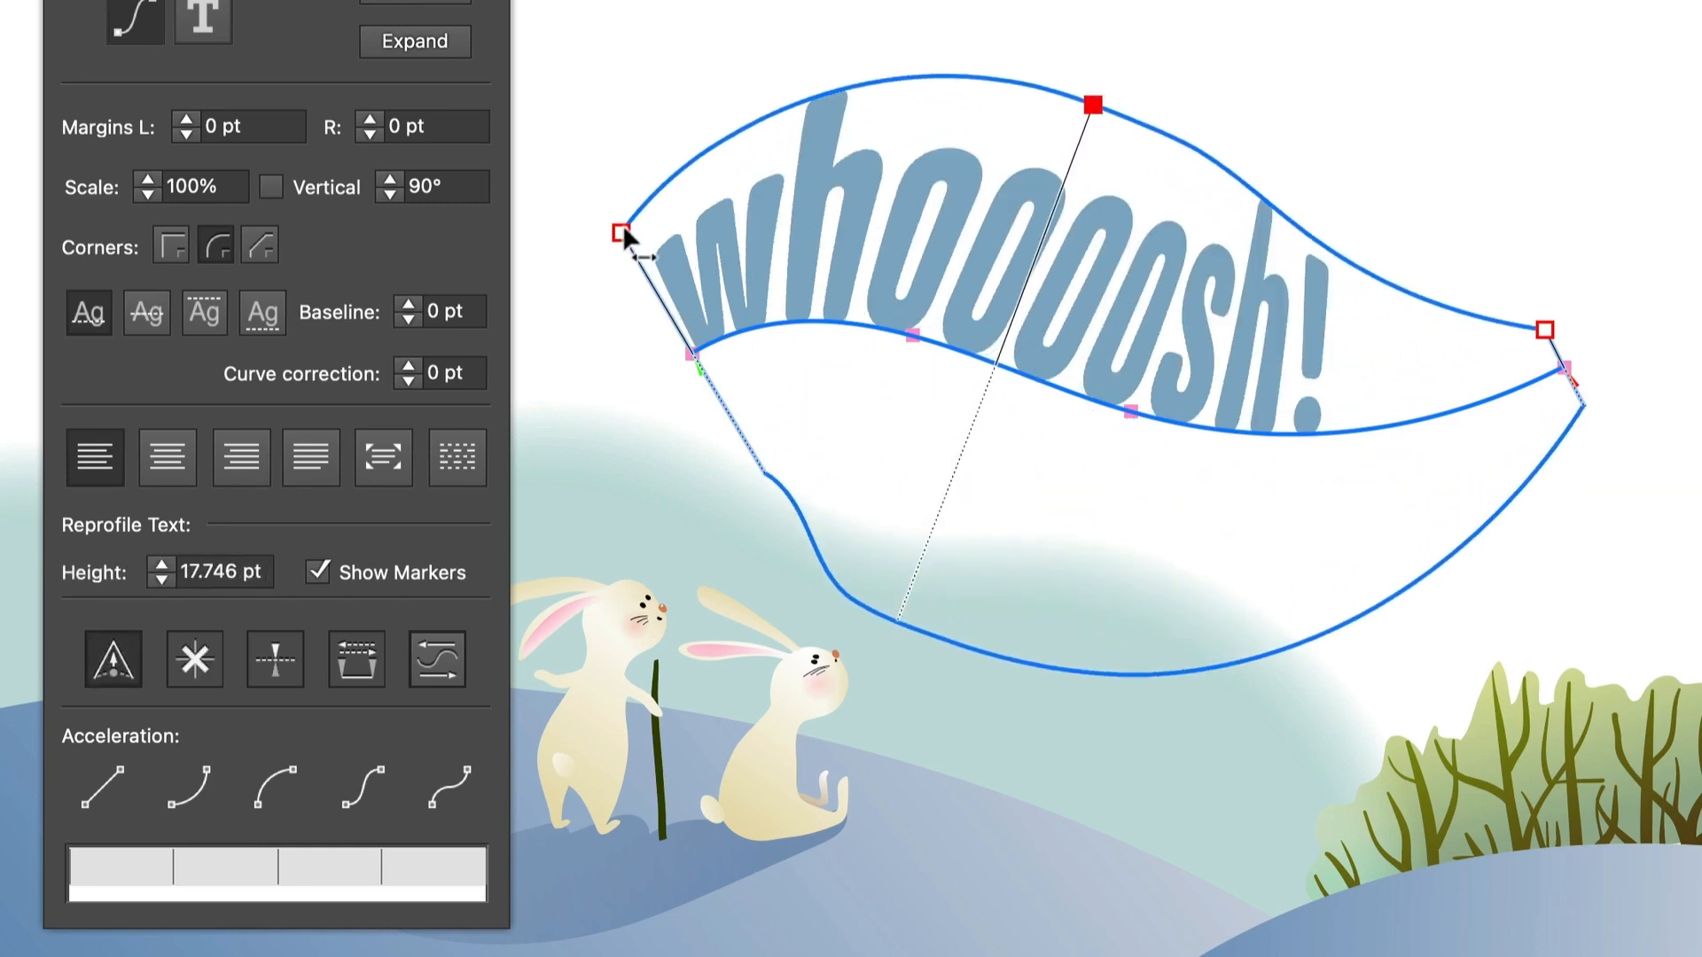
drag(621, 234, 666, 312)
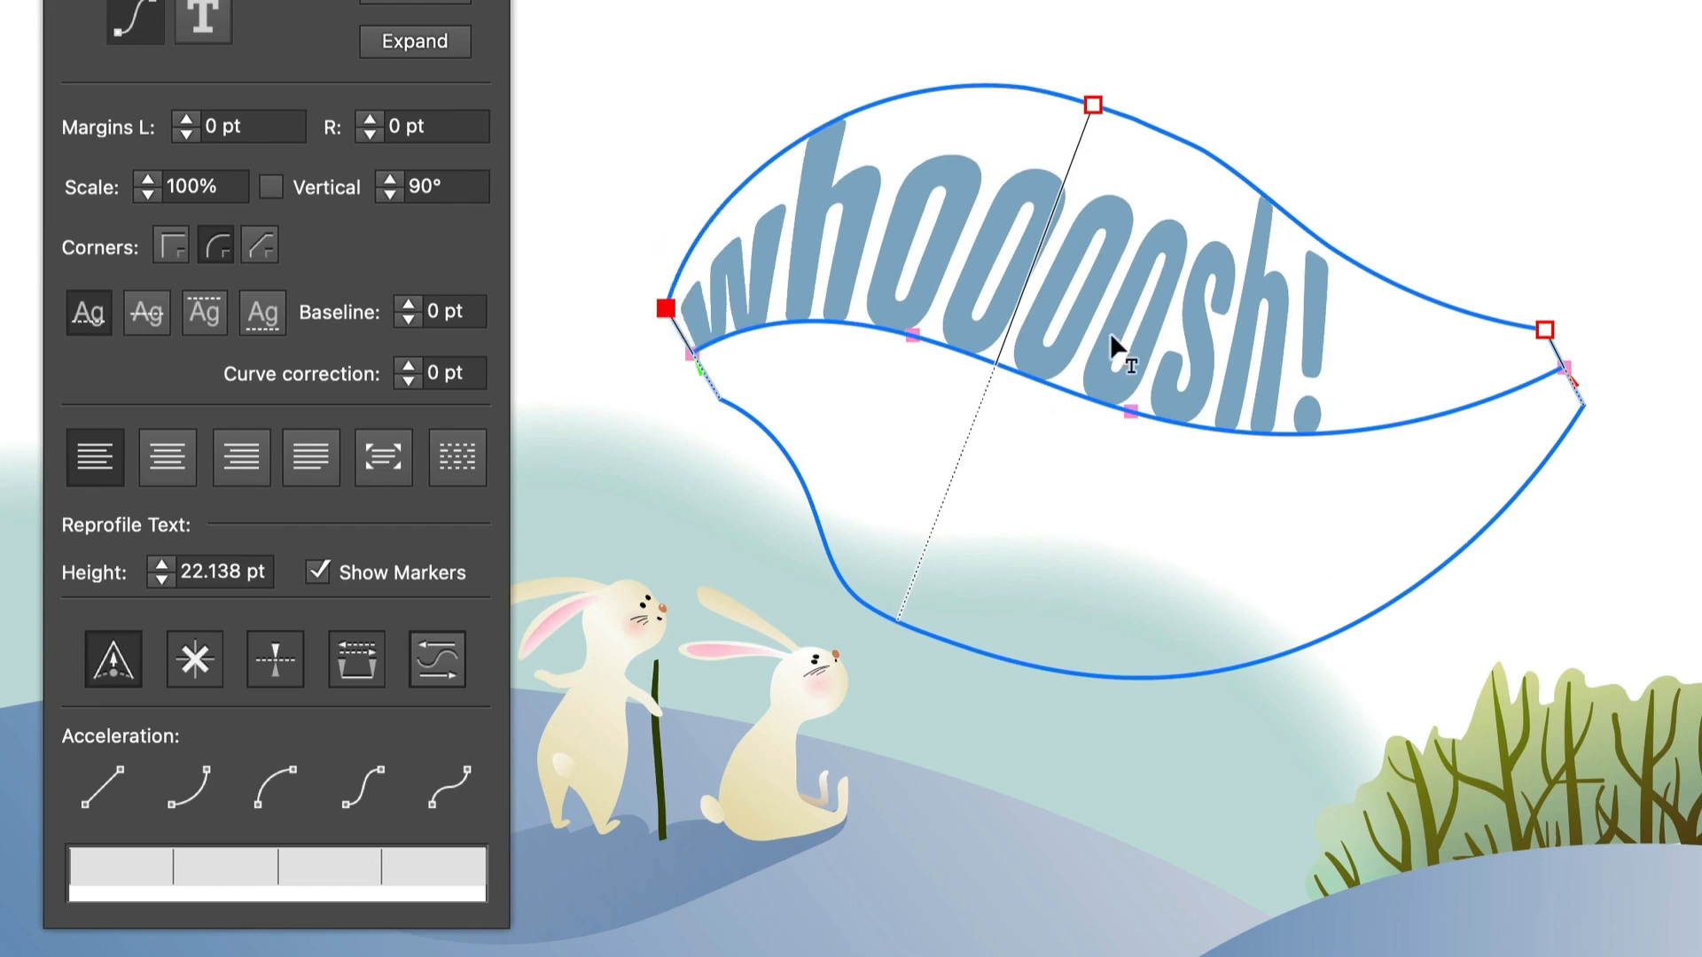
Switch the middle height marker of the light-blue word between smooth and corner, finishing with it smooth.
click(1093, 105)
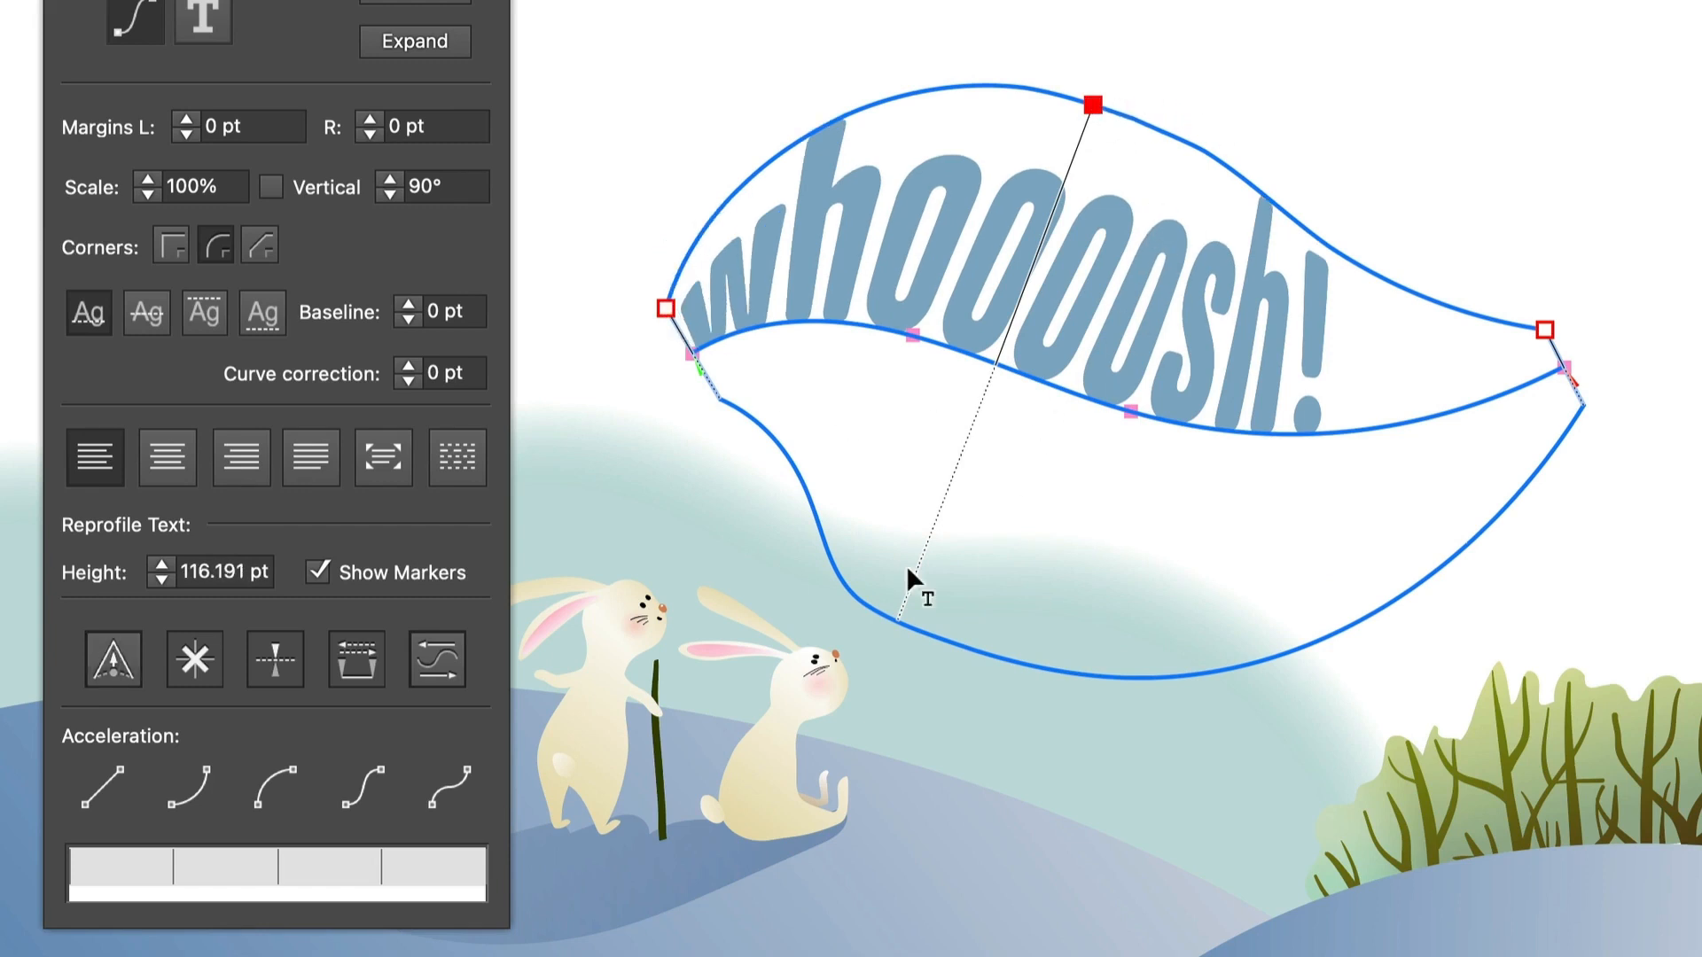
click(123, 666)
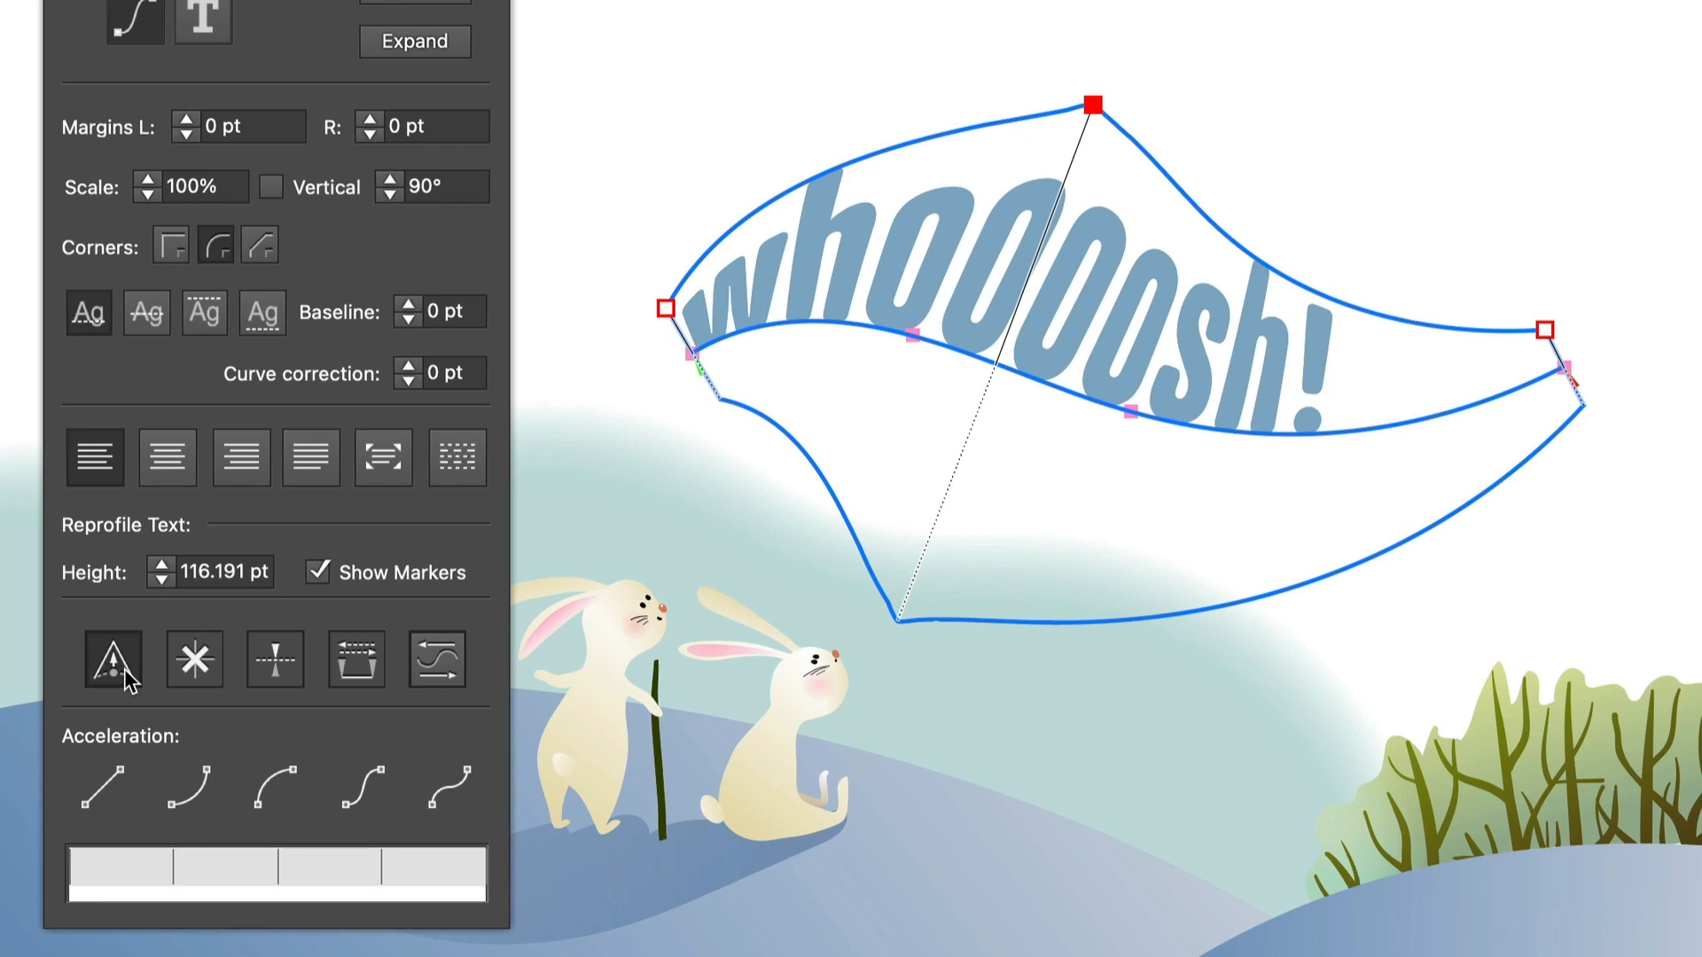
click(124, 668)
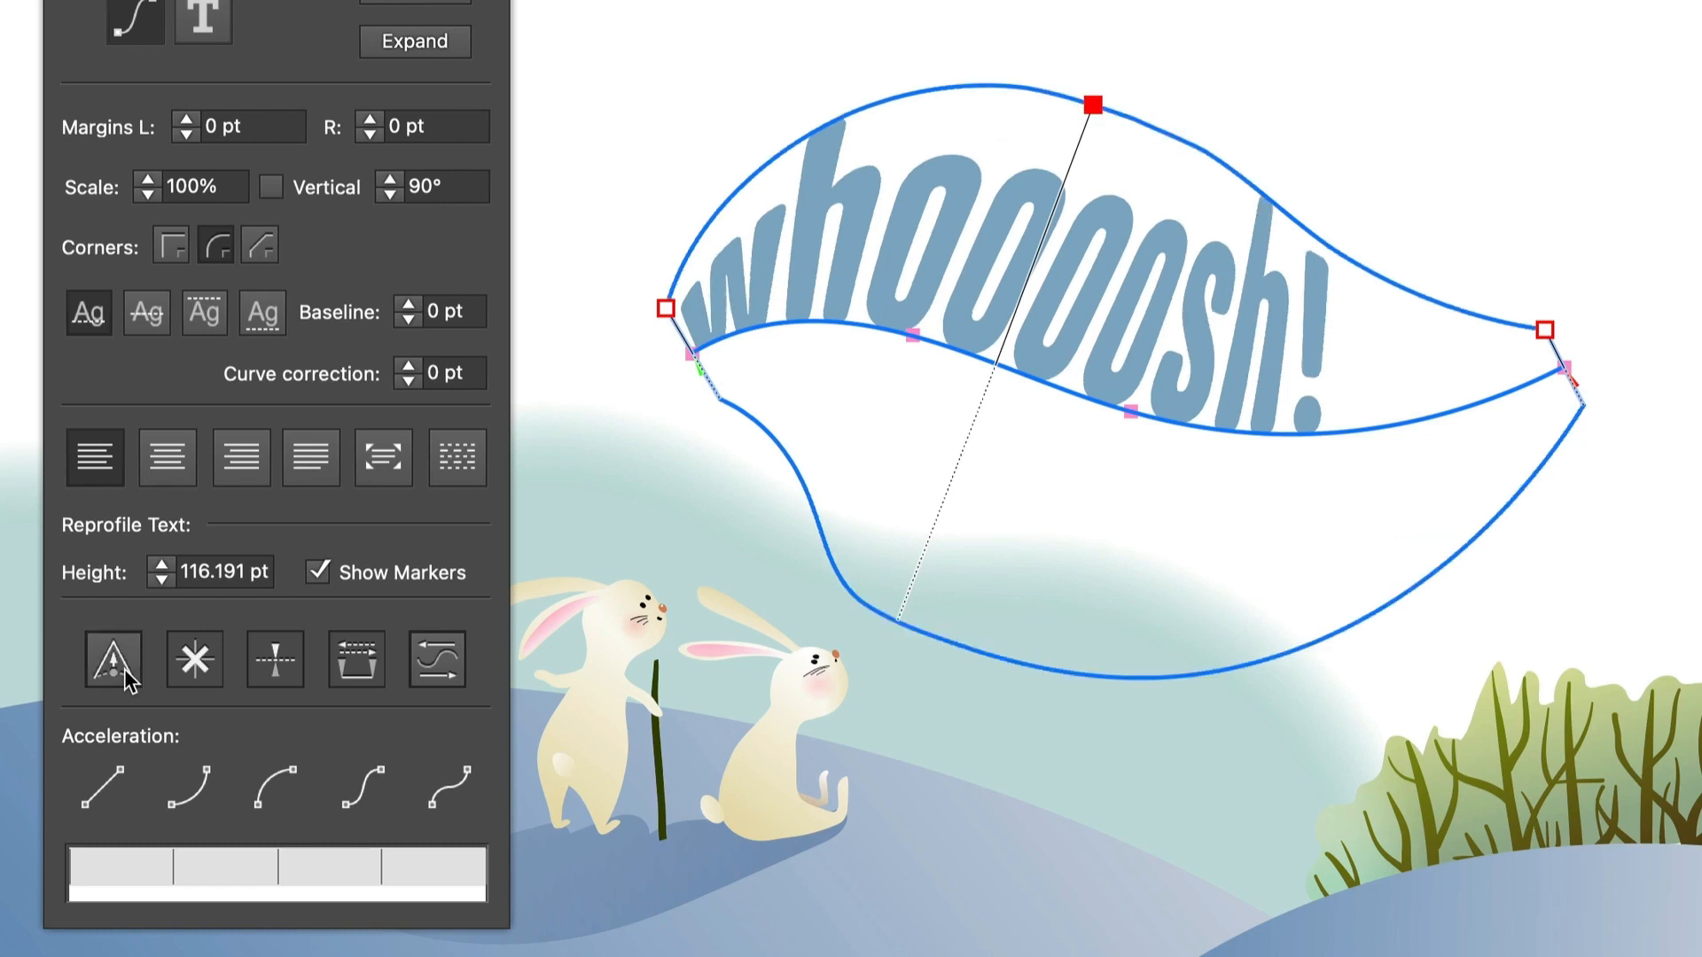
click(124, 668)
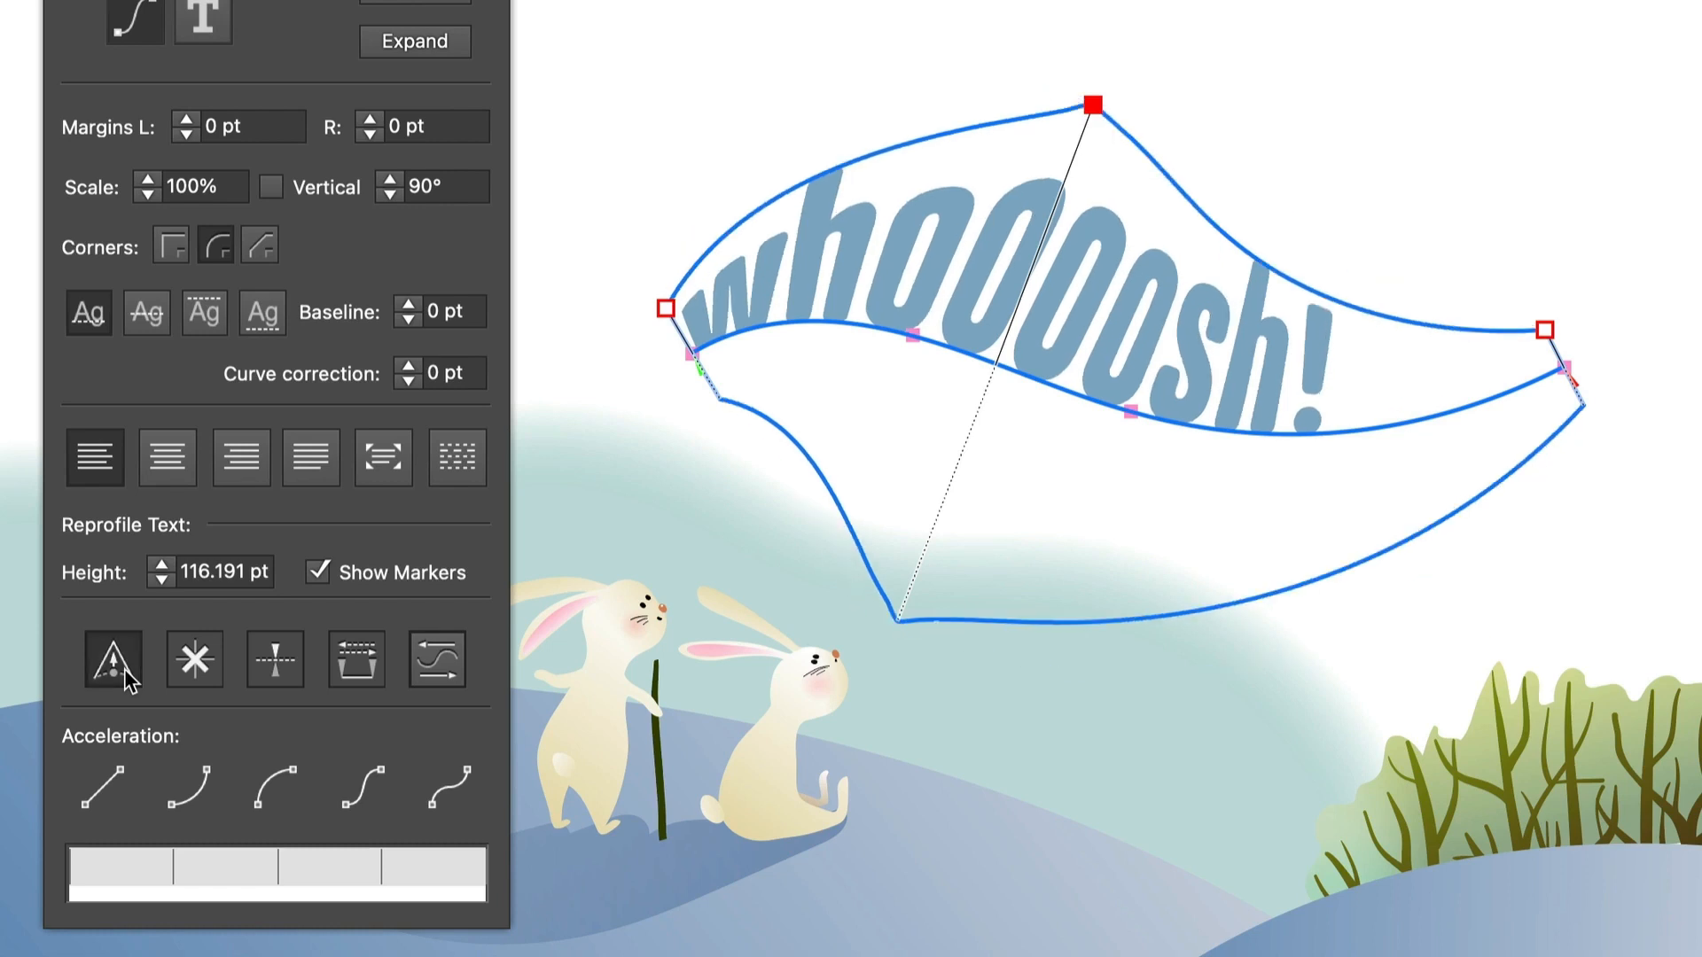
click(124, 668)
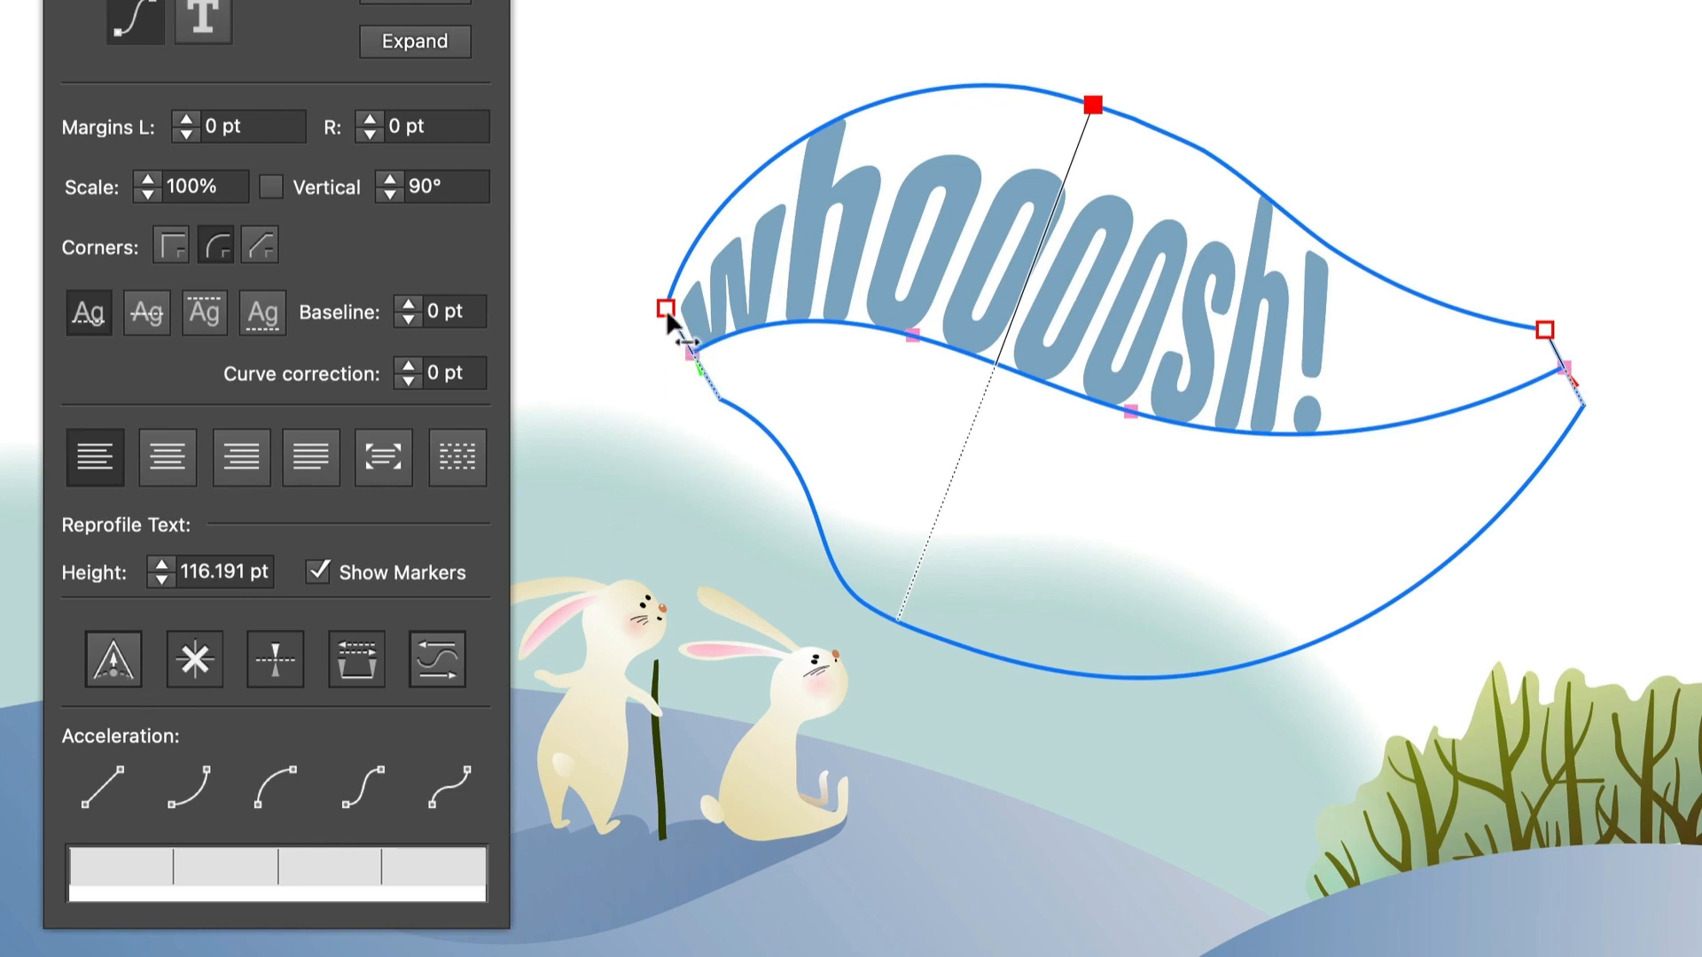
Delete the middle height marker from the light-blue word, leaving only the two end markers.
click(677, 335)
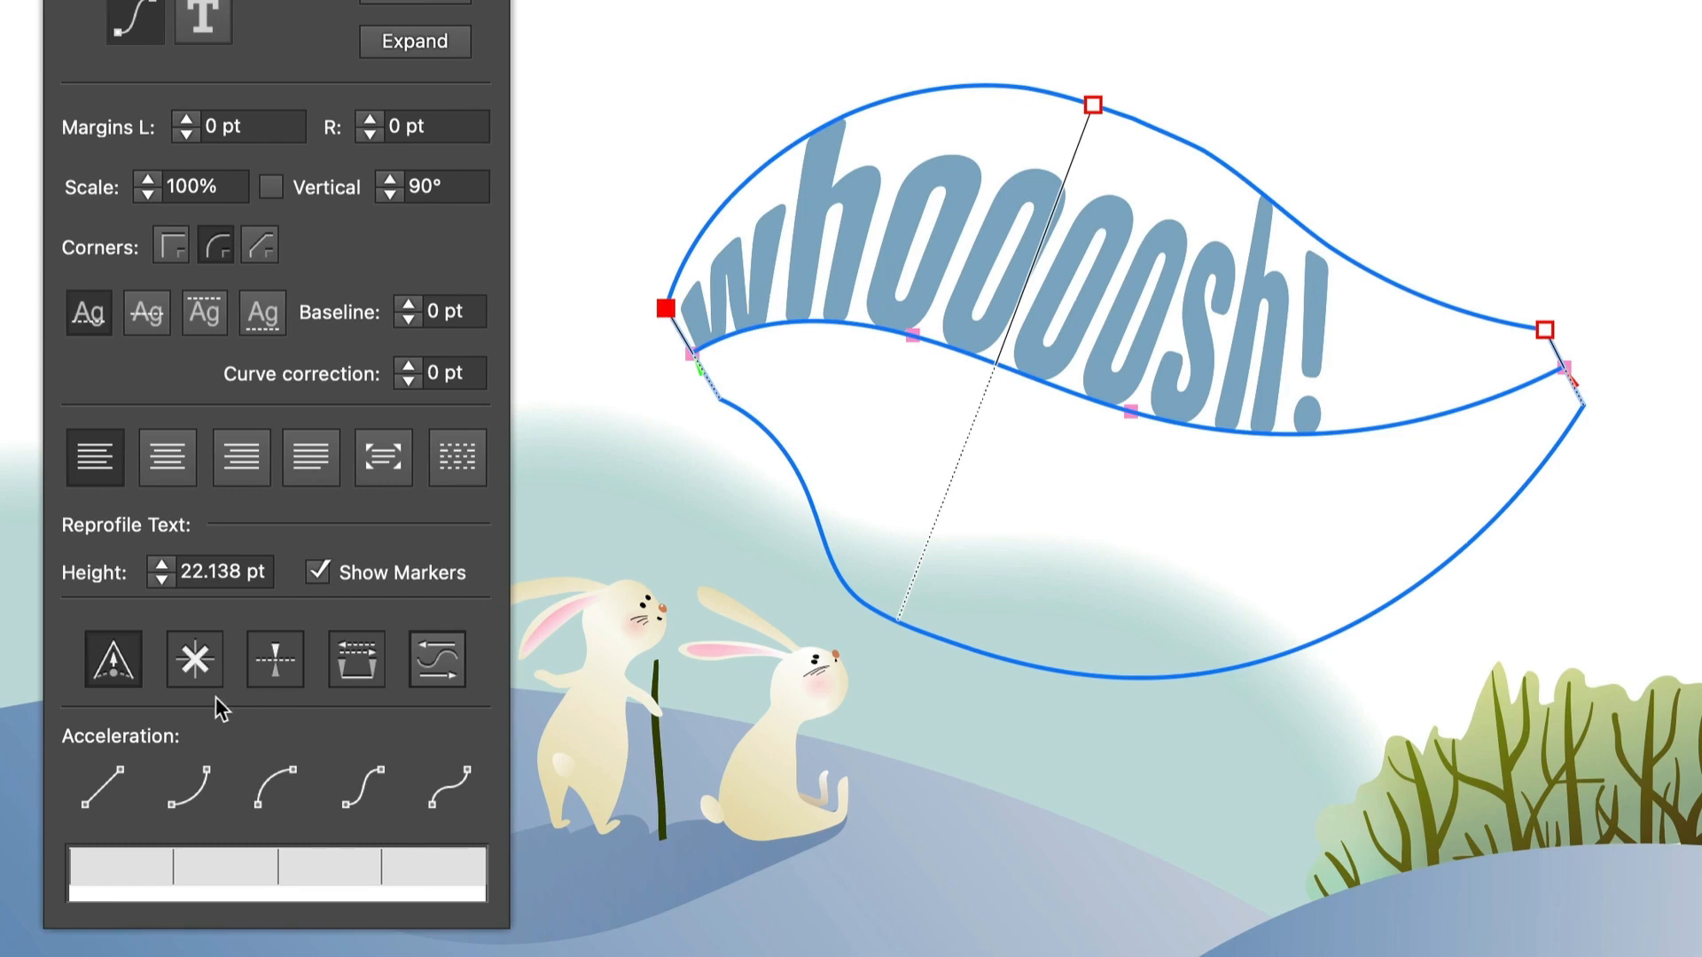
click(1094, 106)
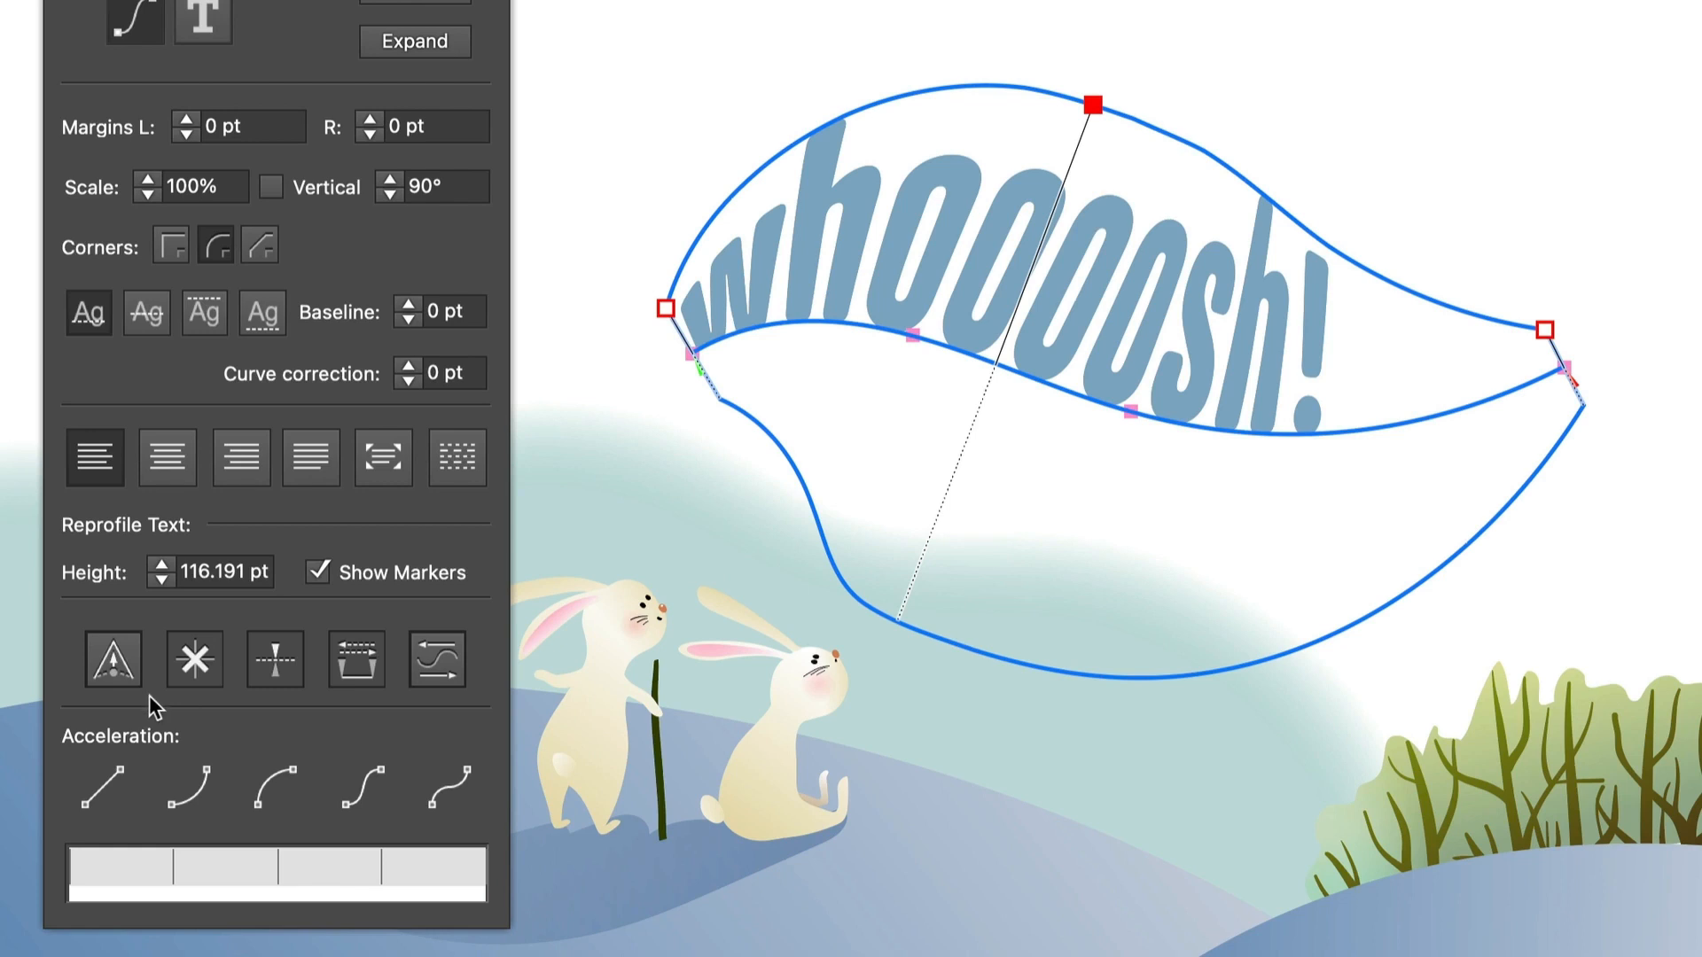
click(197, 660)
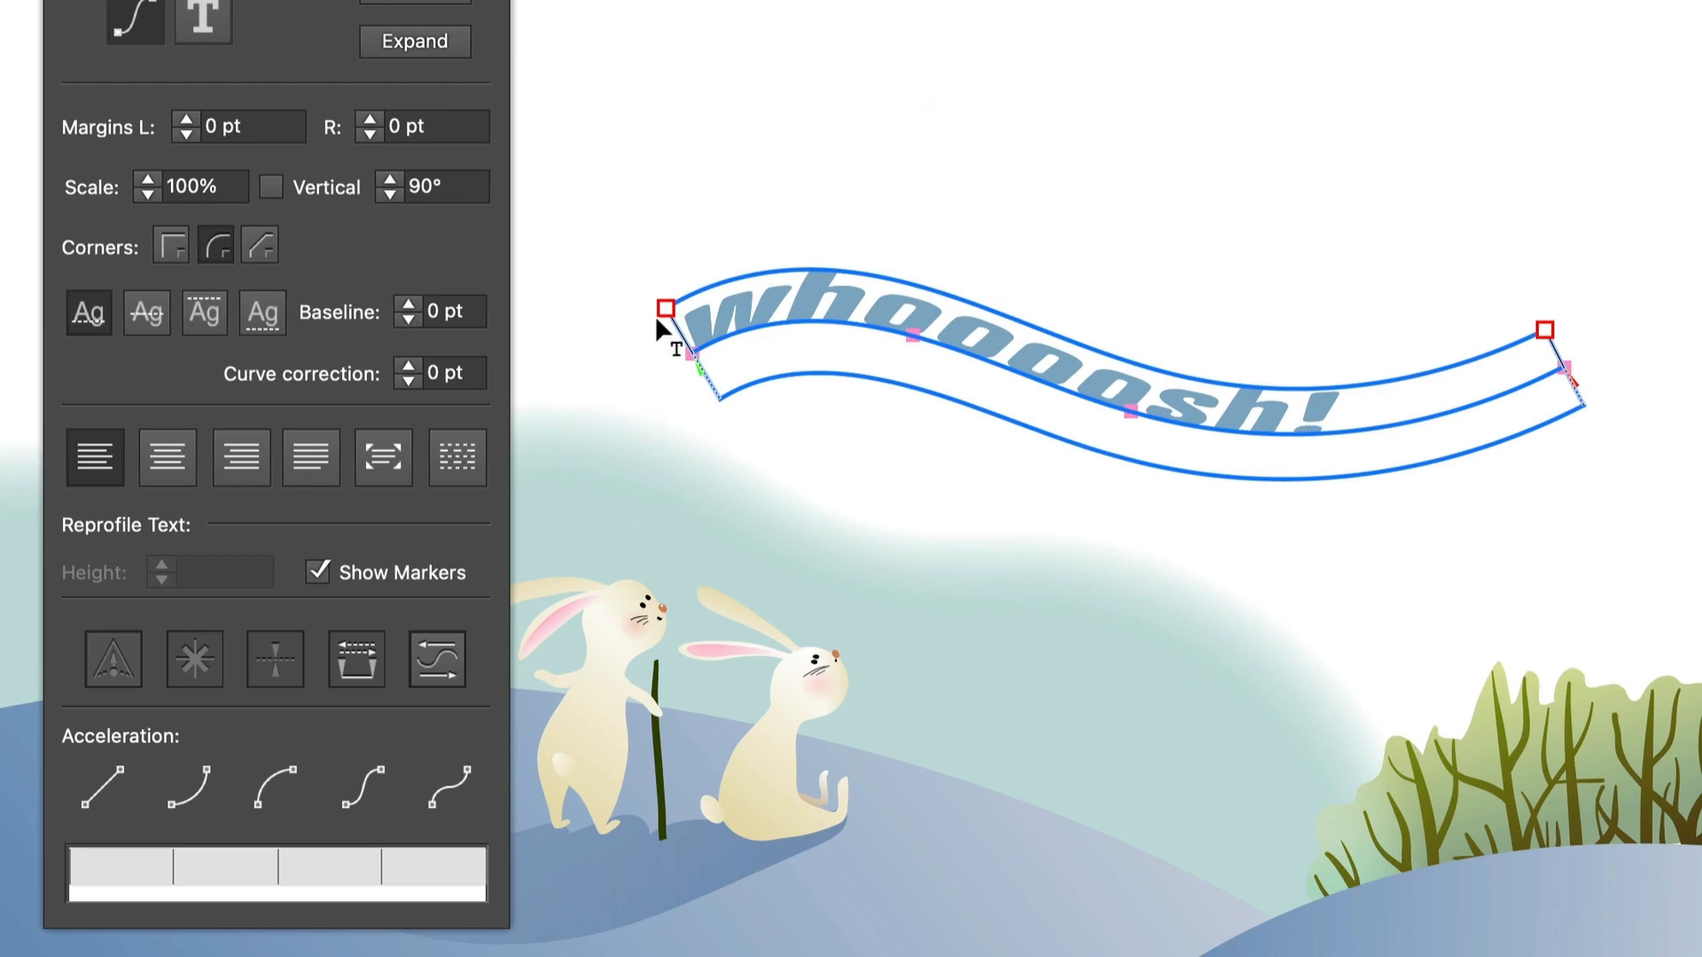
Raise the light-blue word's starting height marker to about 78 pt and flip it across the baseline and back.
drag(663, 312, 614, 188)
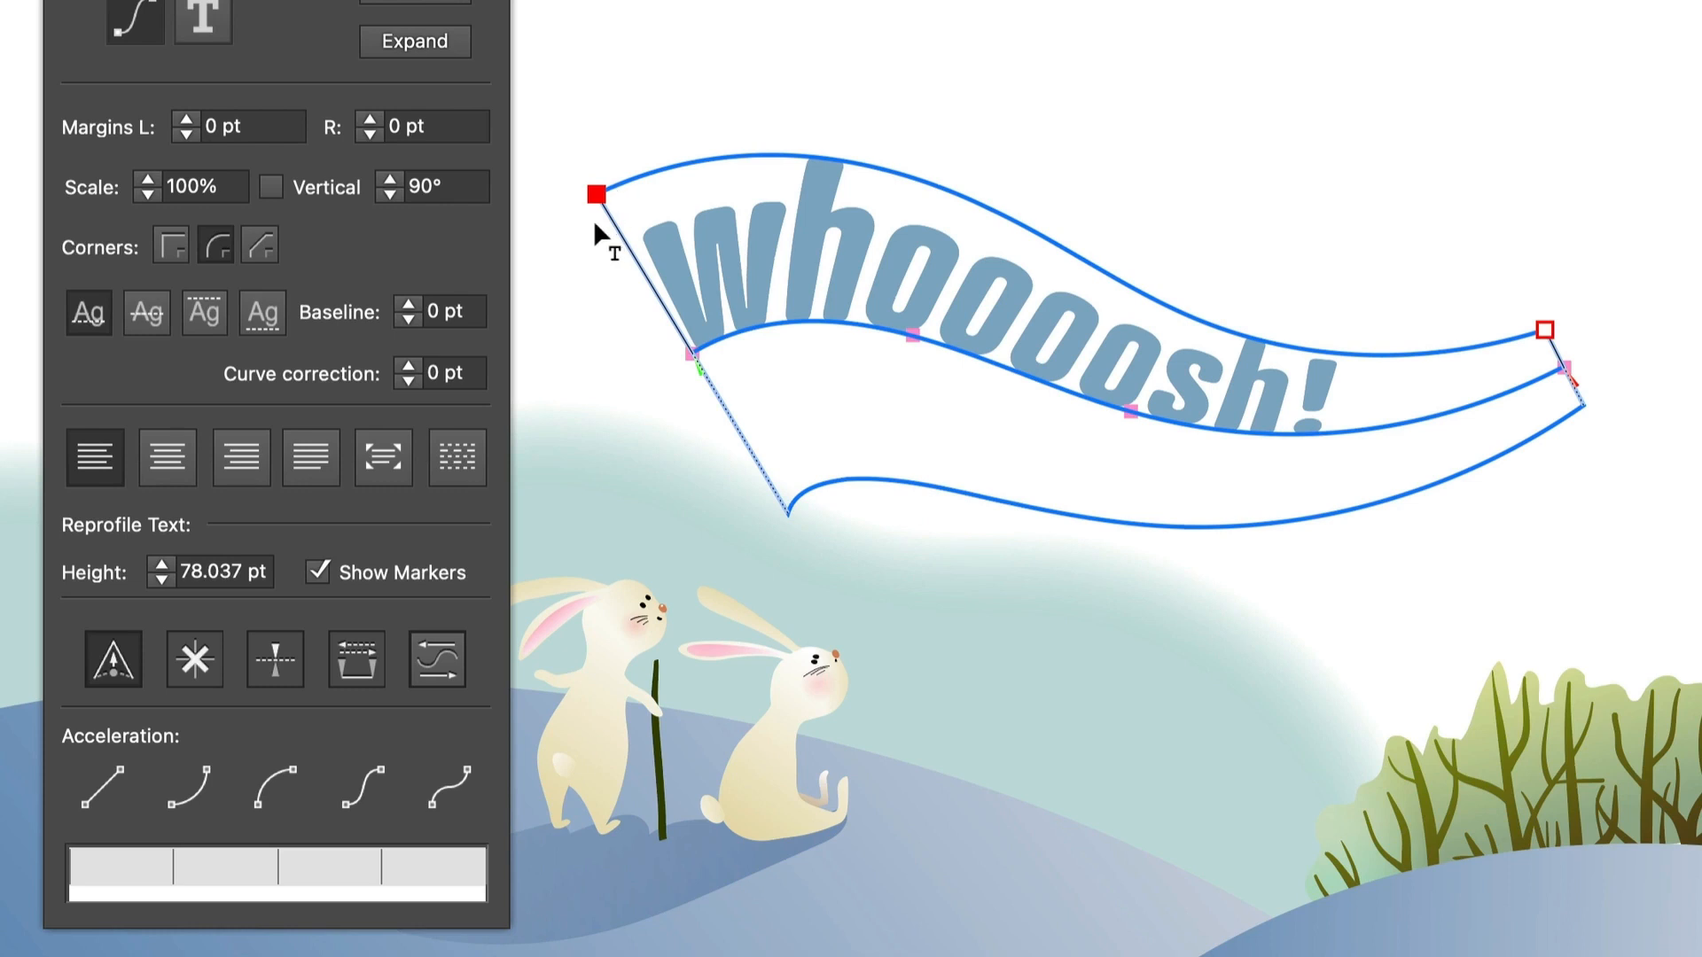
click(281, 670)
click(284, 668)
click(285, 668)
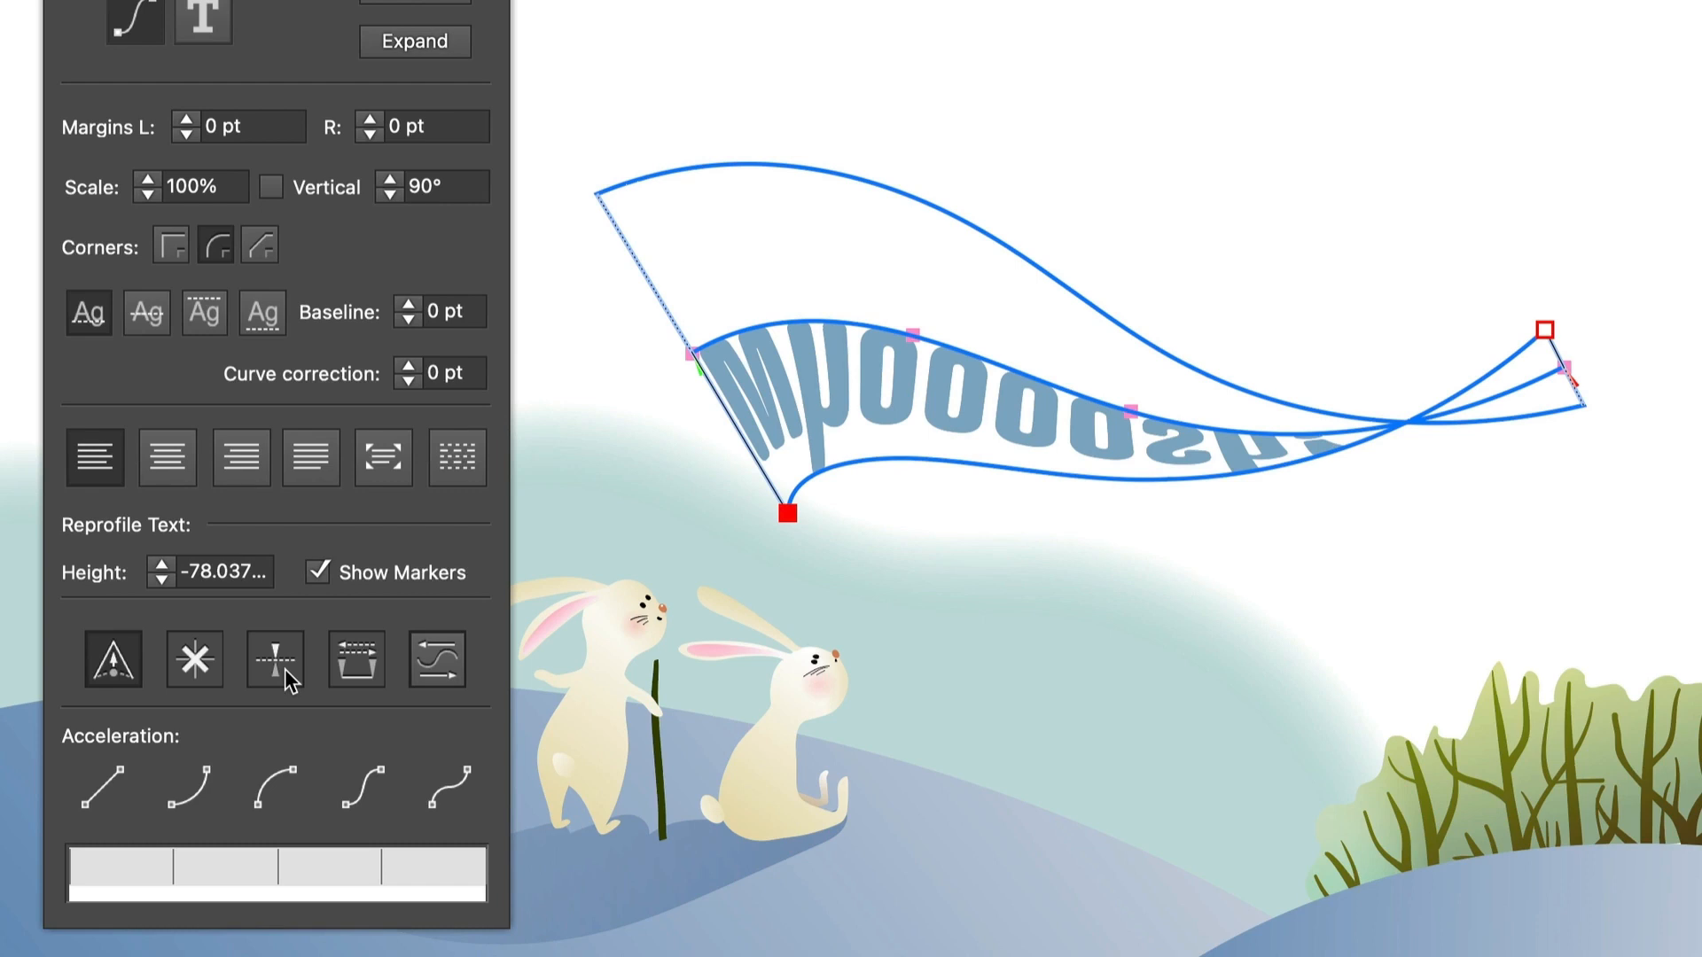
click(285, 668)
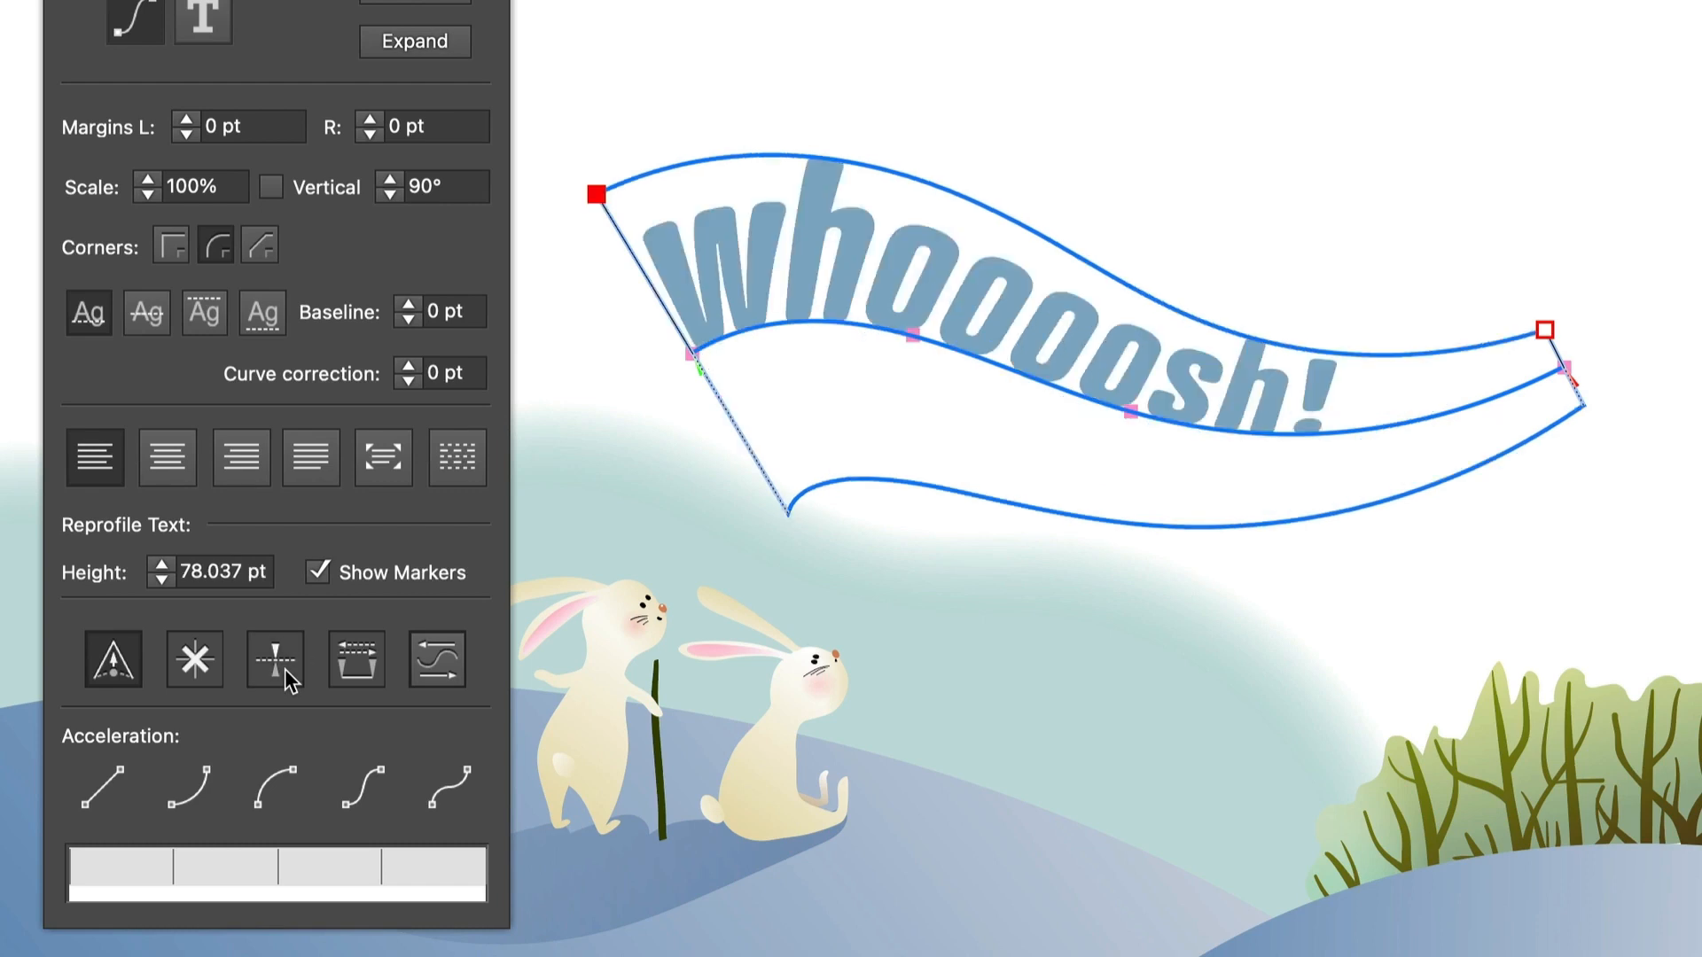
Reverse the height profile along the light-blue word's path repeatedly, finishing with its original direction.
click(353, 663)
click(354, 663)
click(354, 663)
click(354, 663)
Scale the light-blue word to fill the whole path, and reverse its height profile once and back.
click(376, 468)
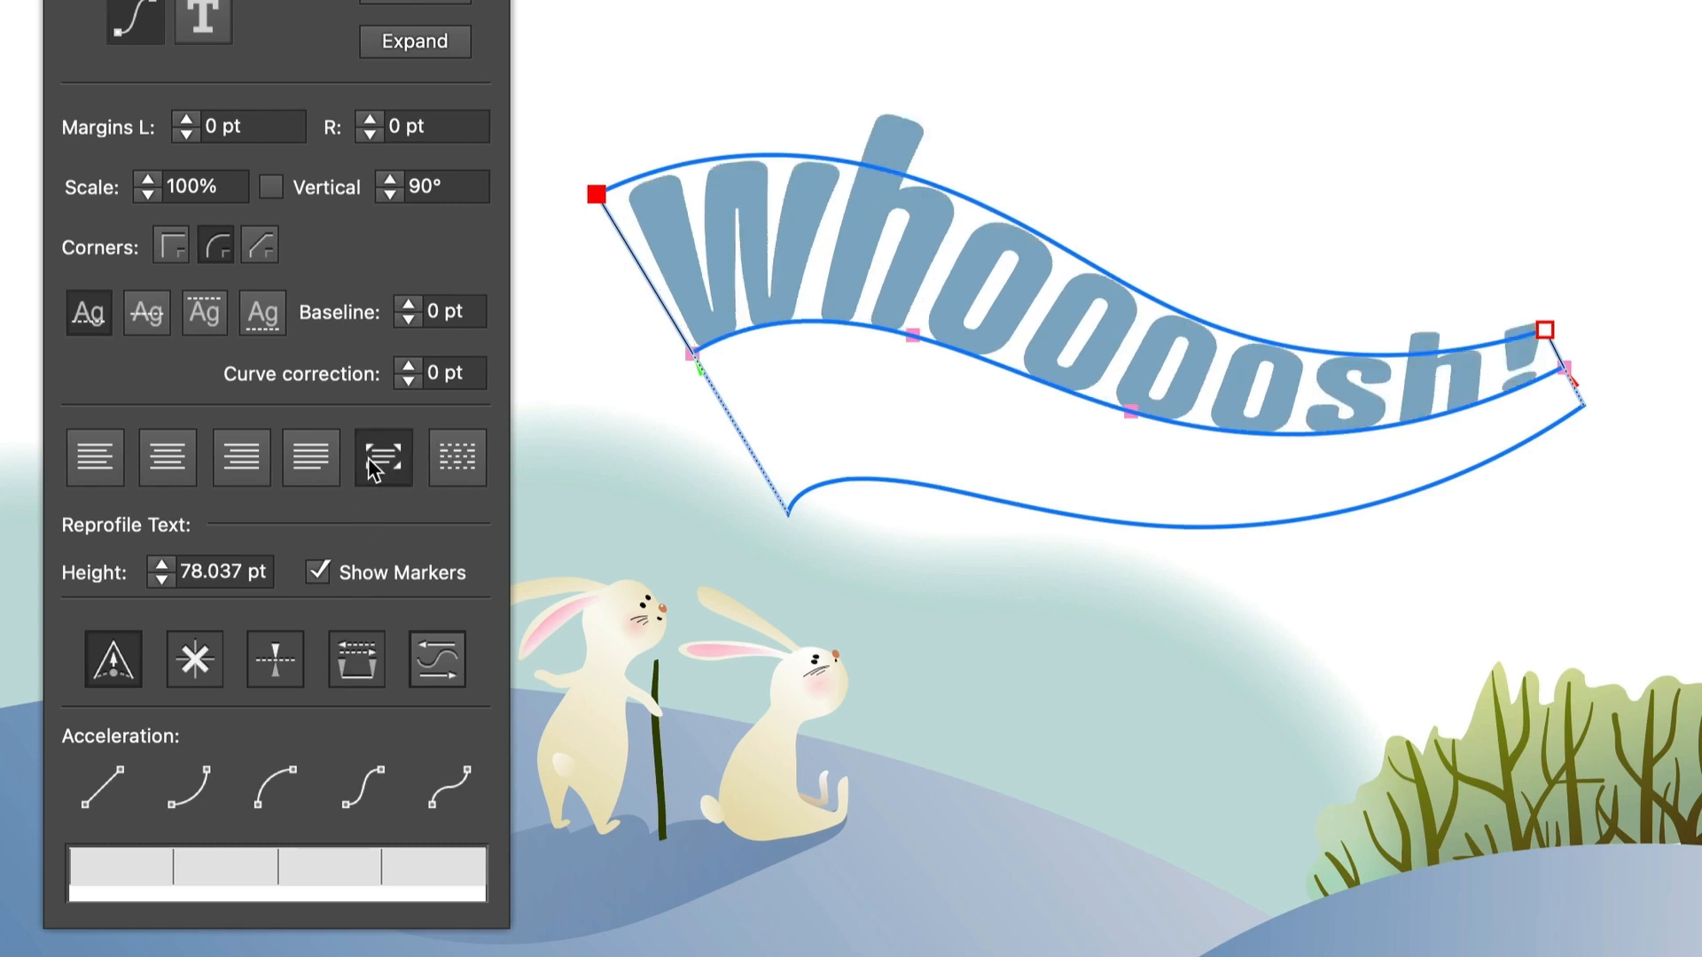
click(361, 665)
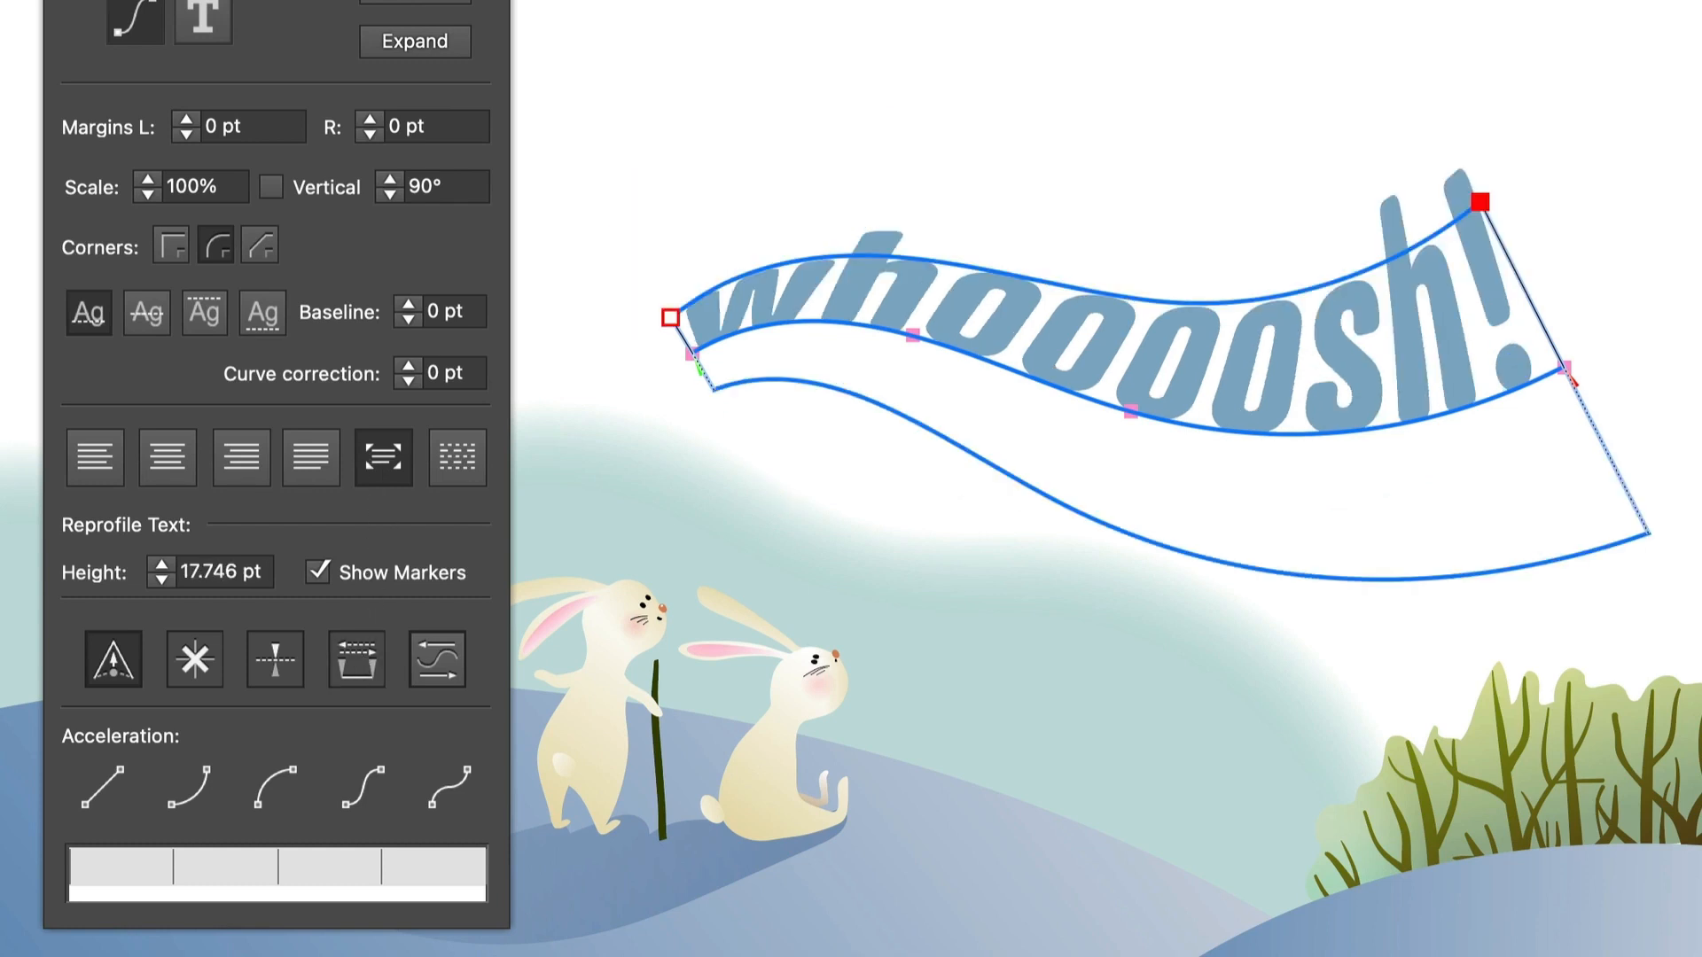
click(361, 665)
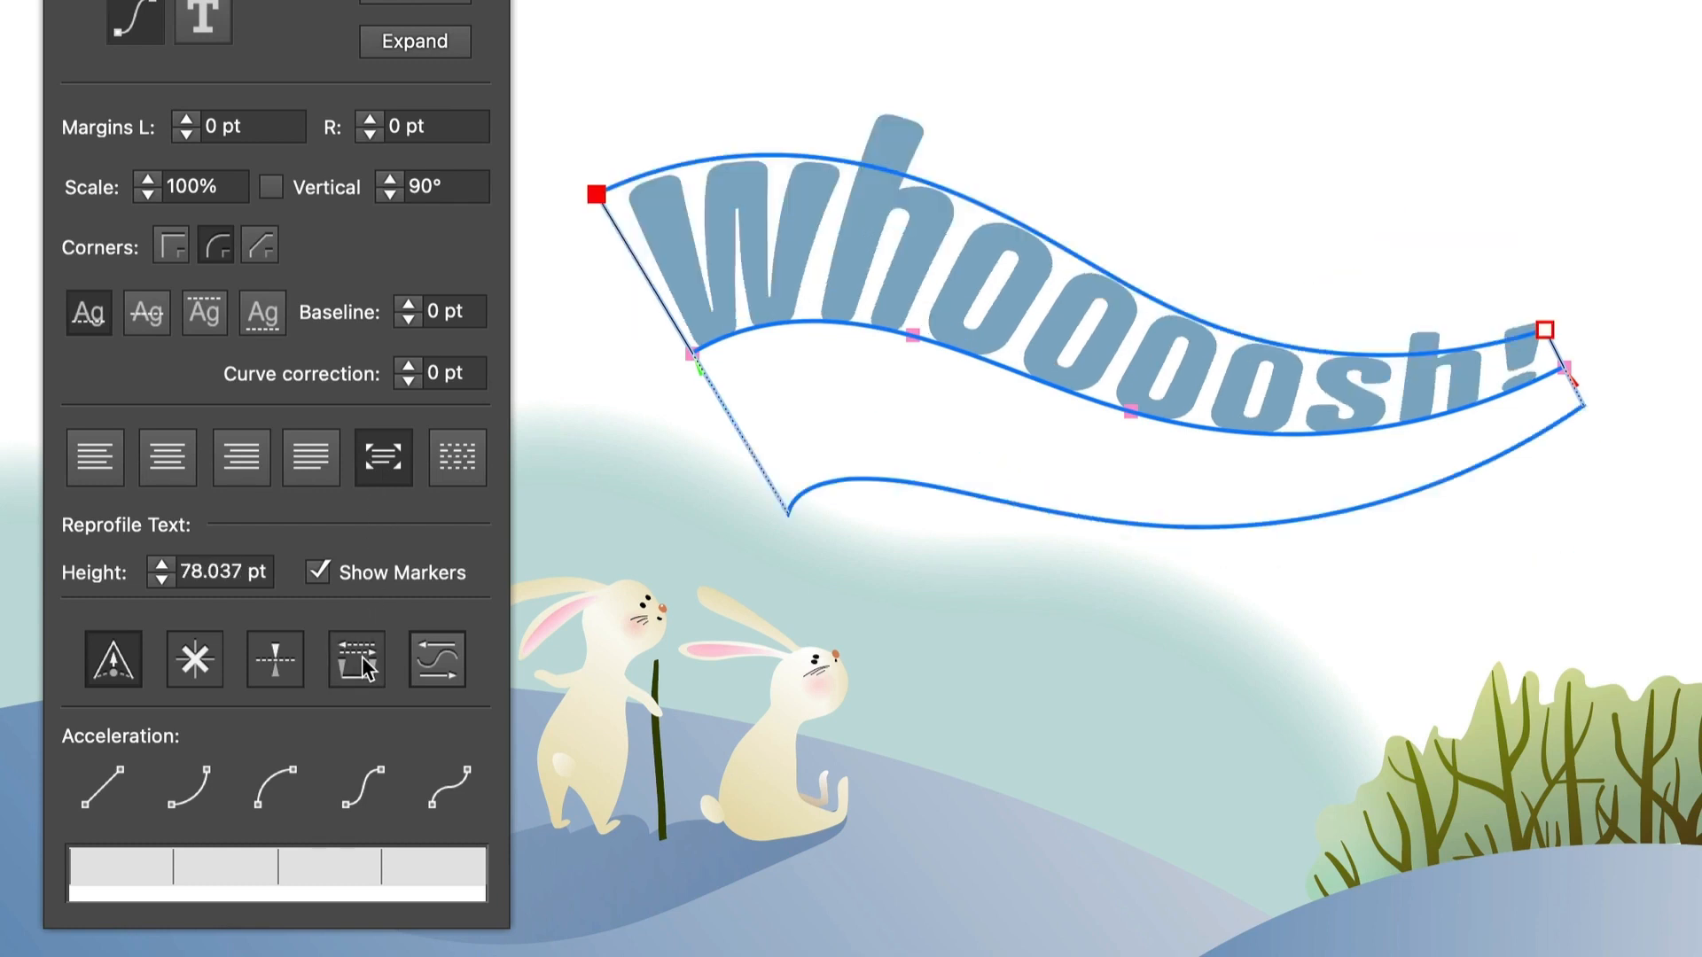
Reverse the path direction under the light-blue word and switch it back.
click(440, 663)
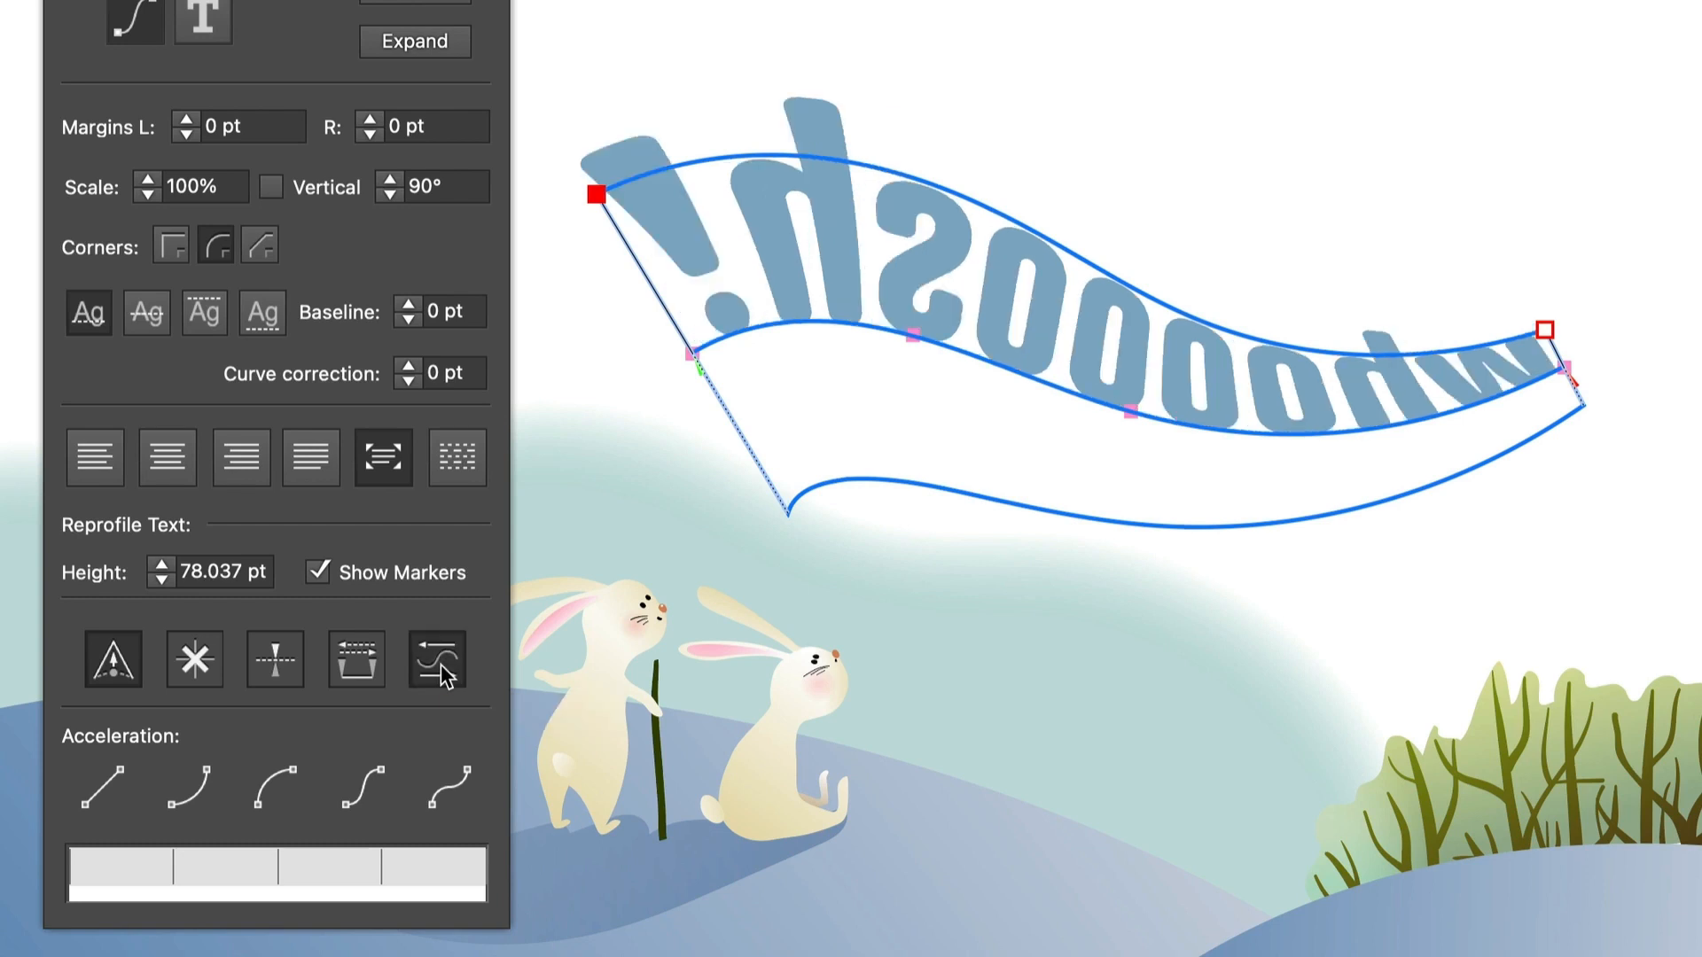
click(441, 667)
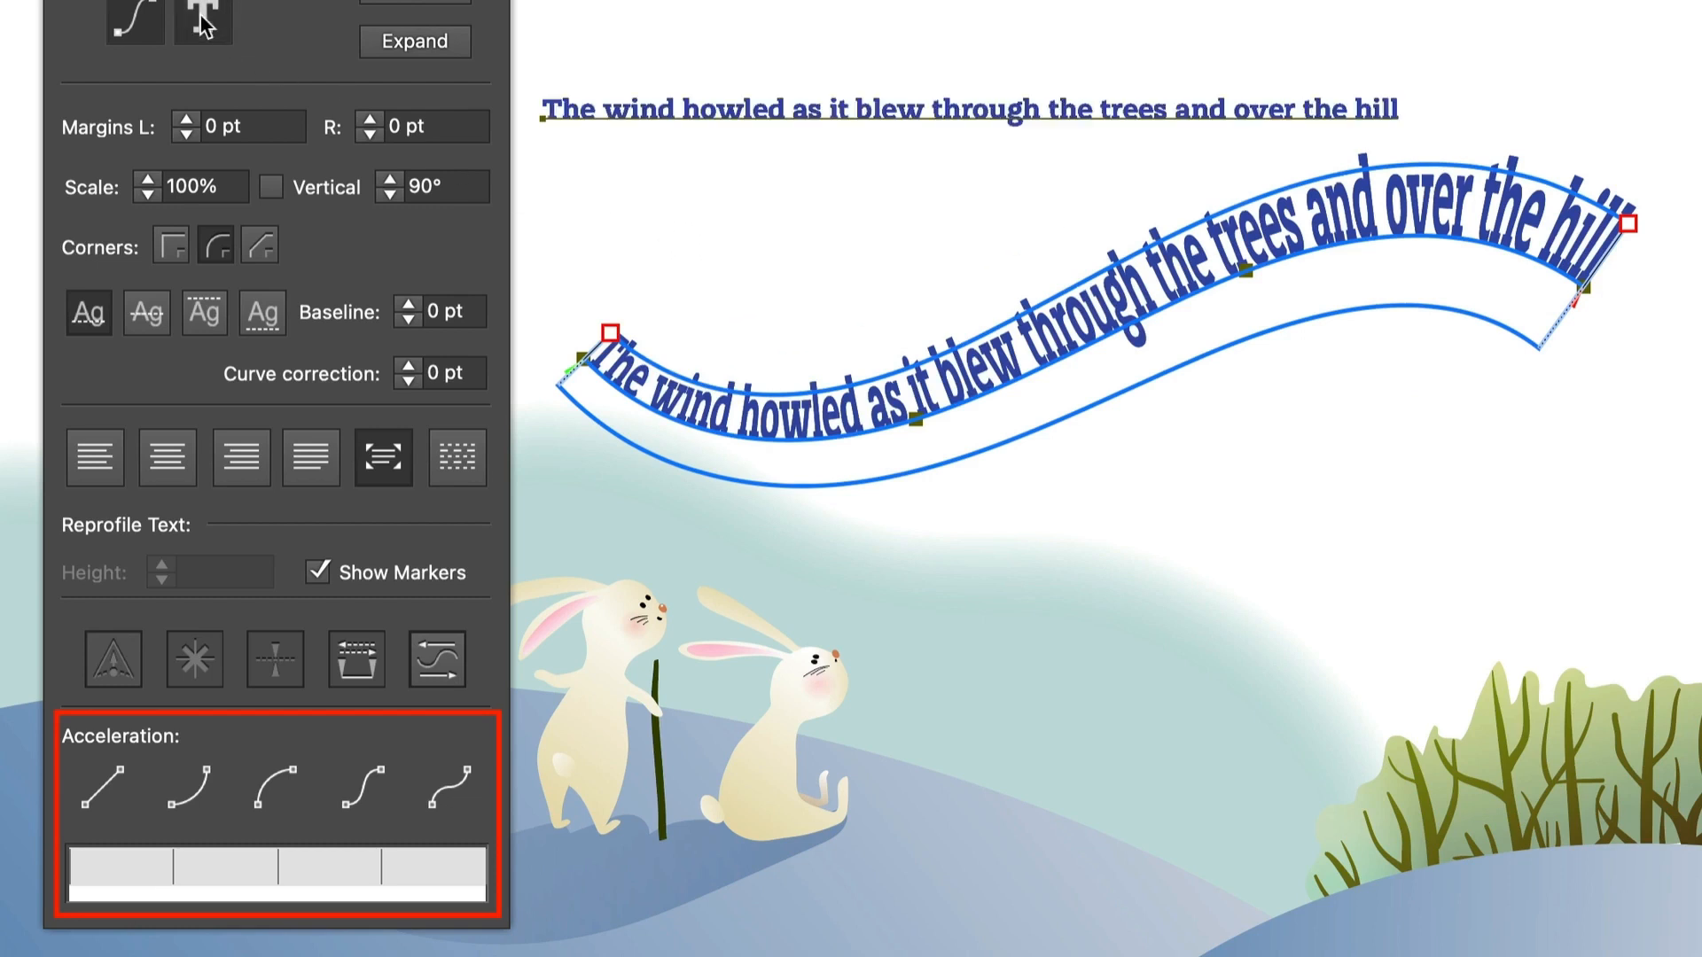
Split the source sentence "The wind howled as it blew through the trees and over the hill" into two lines after "blew".
click(928, 109)
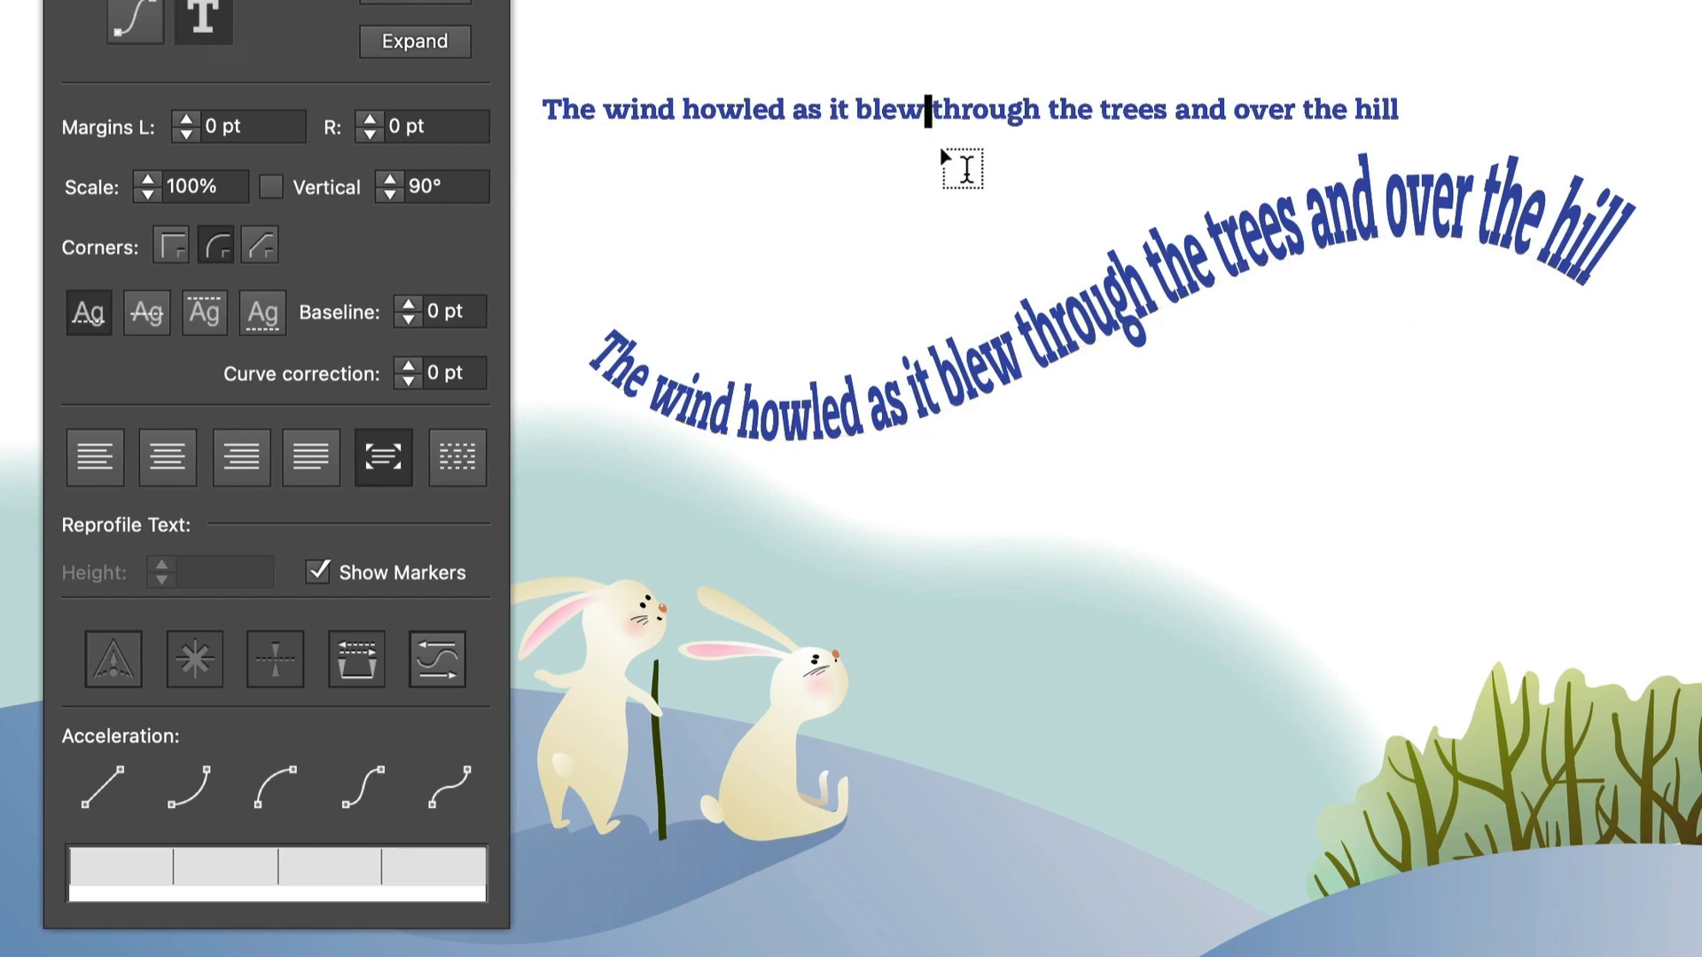
key(Return)
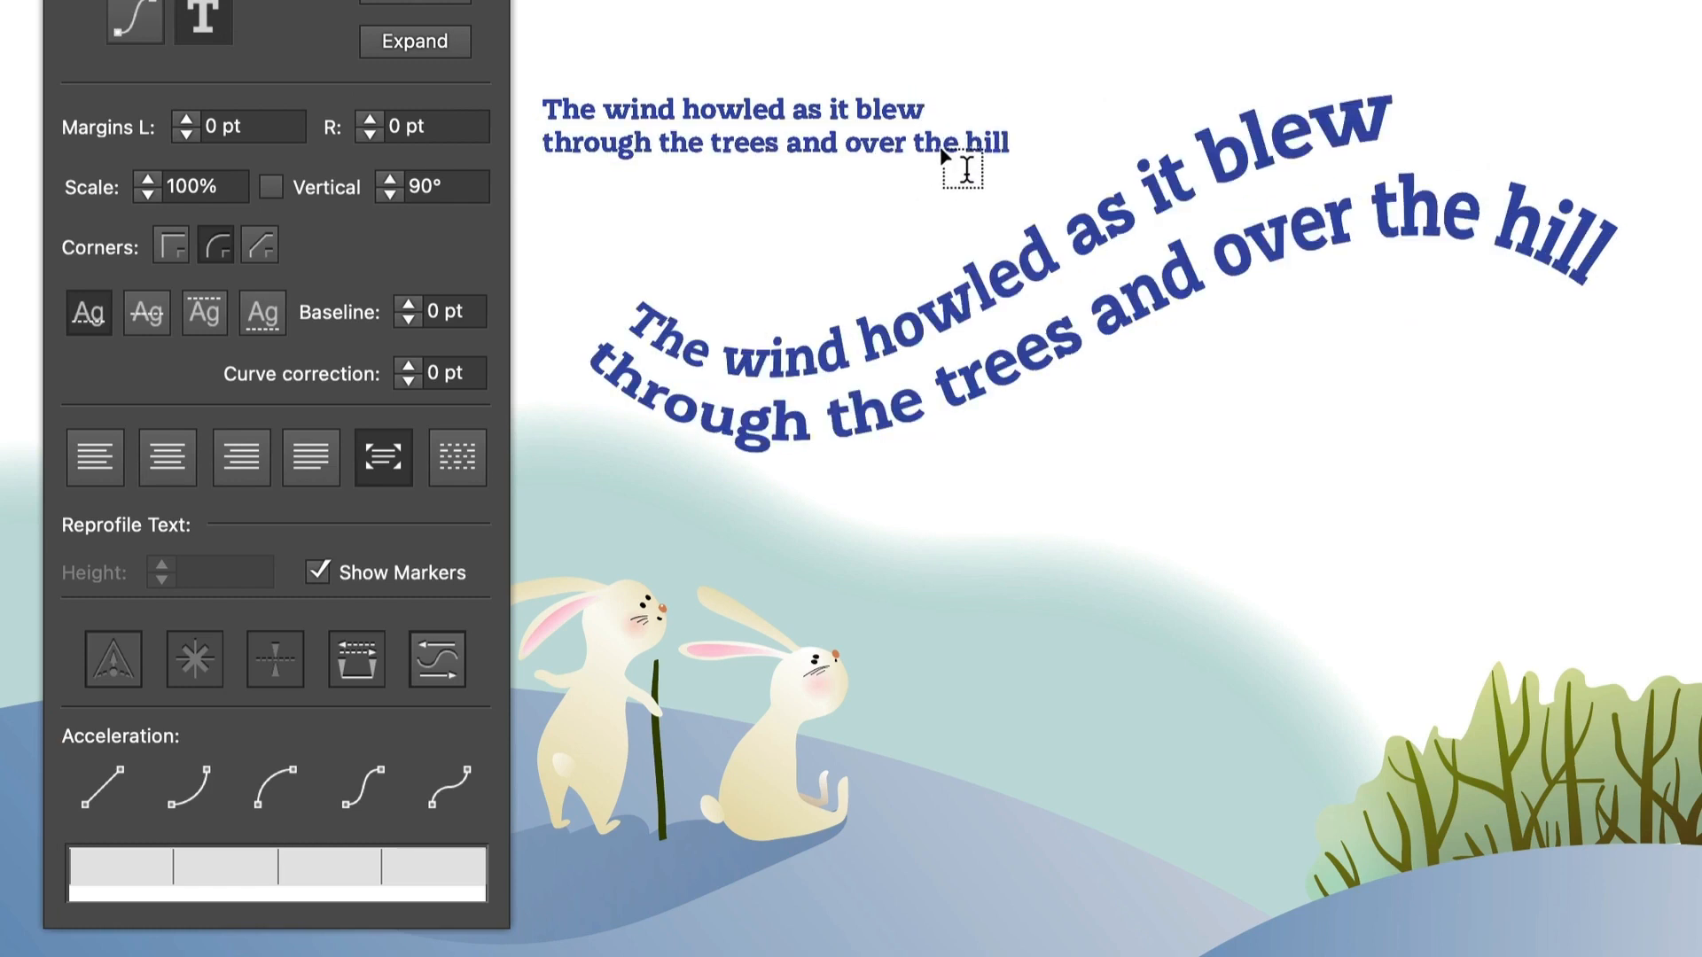
Switch the two-line sentence to path editing and try the linear acceleration, followed by the one that widens the opening letters.
click(133, 19)
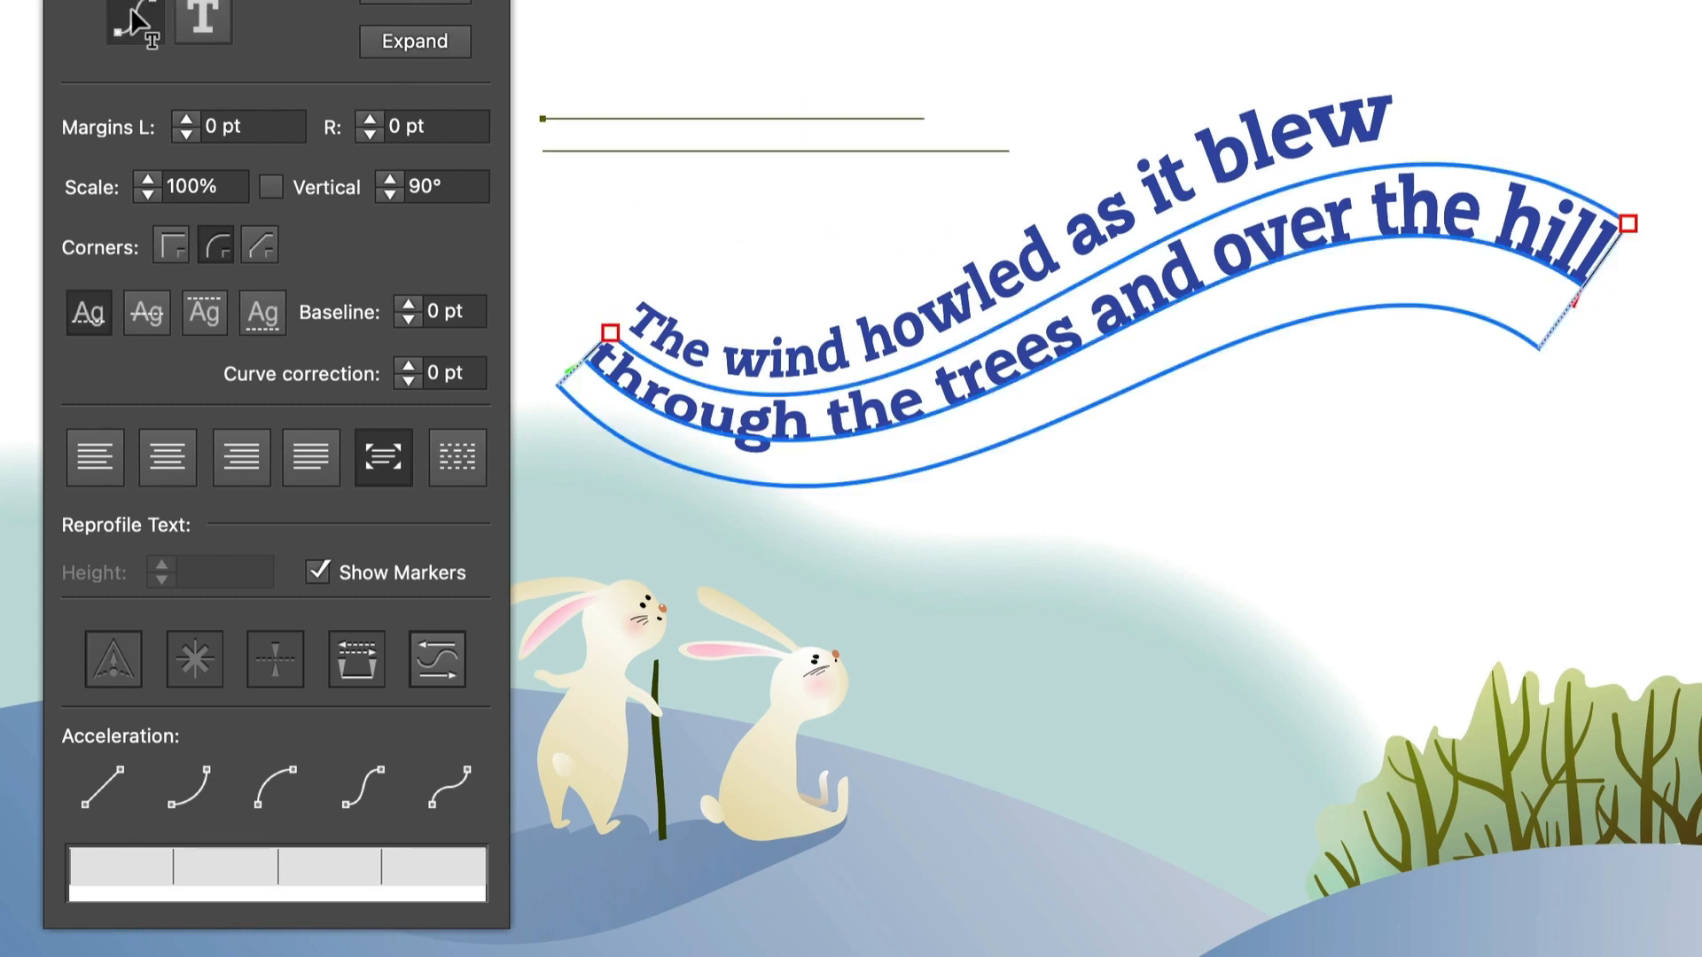
click(103, 787)
click(186, 789)
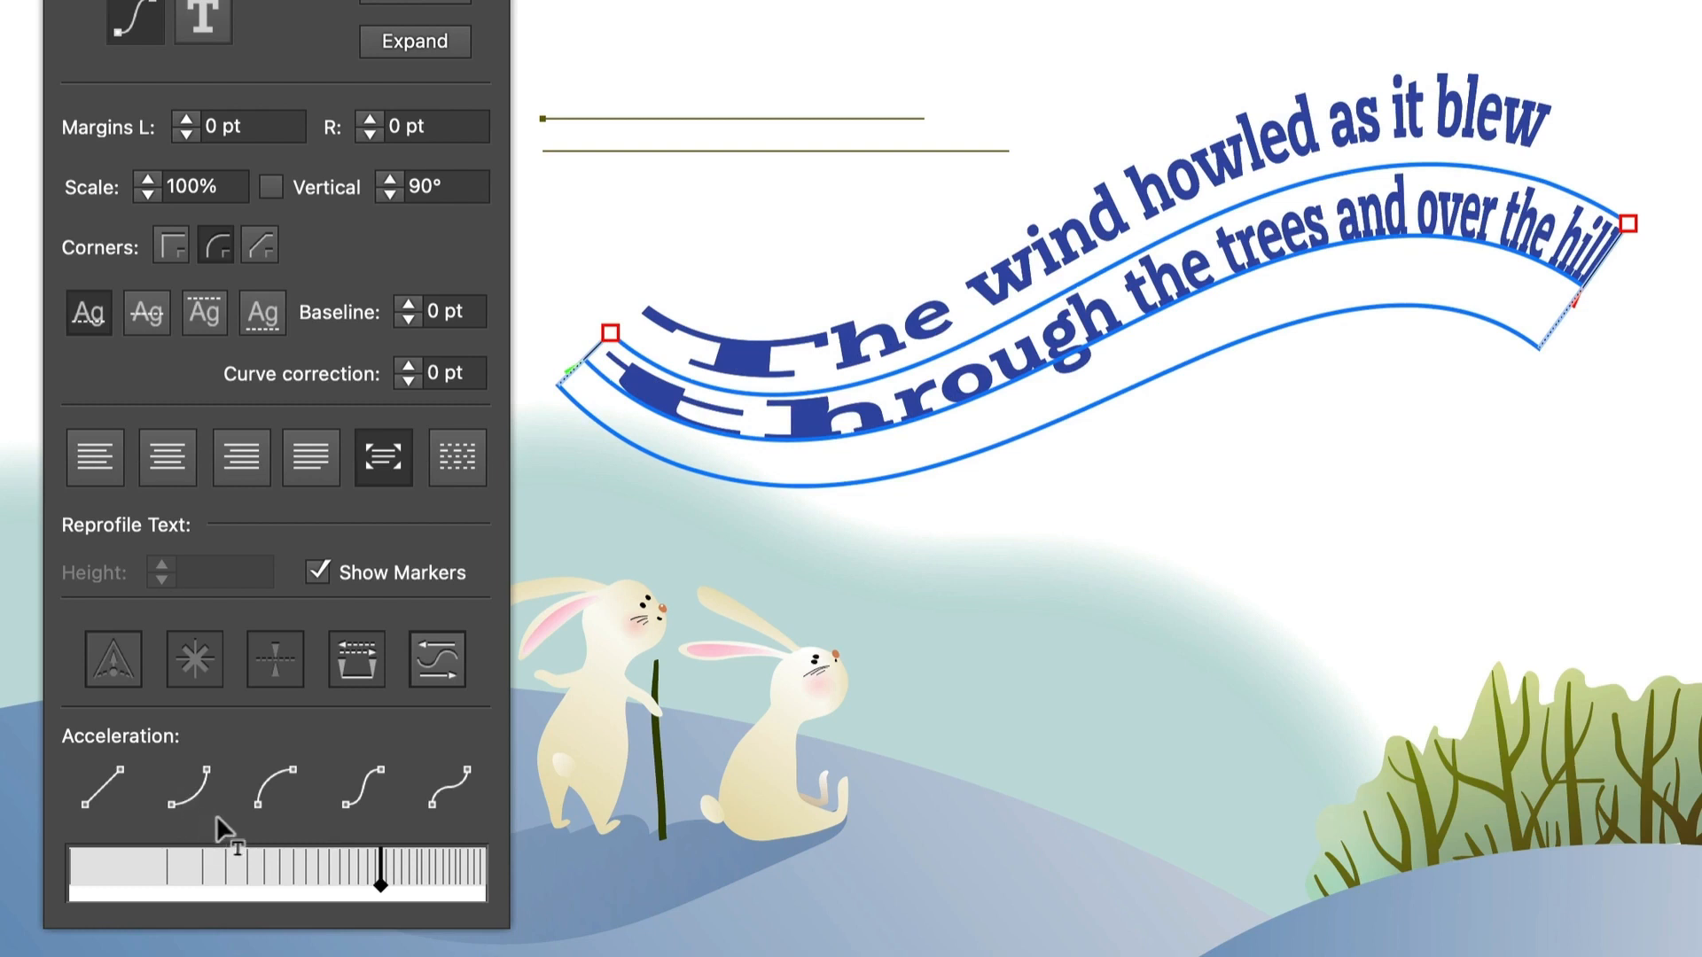
Apply the acceleration that widens the closing letters of the two-line sentence, soften it by shifting its marker towards the middle, and deselect the text.
click(266, 783)
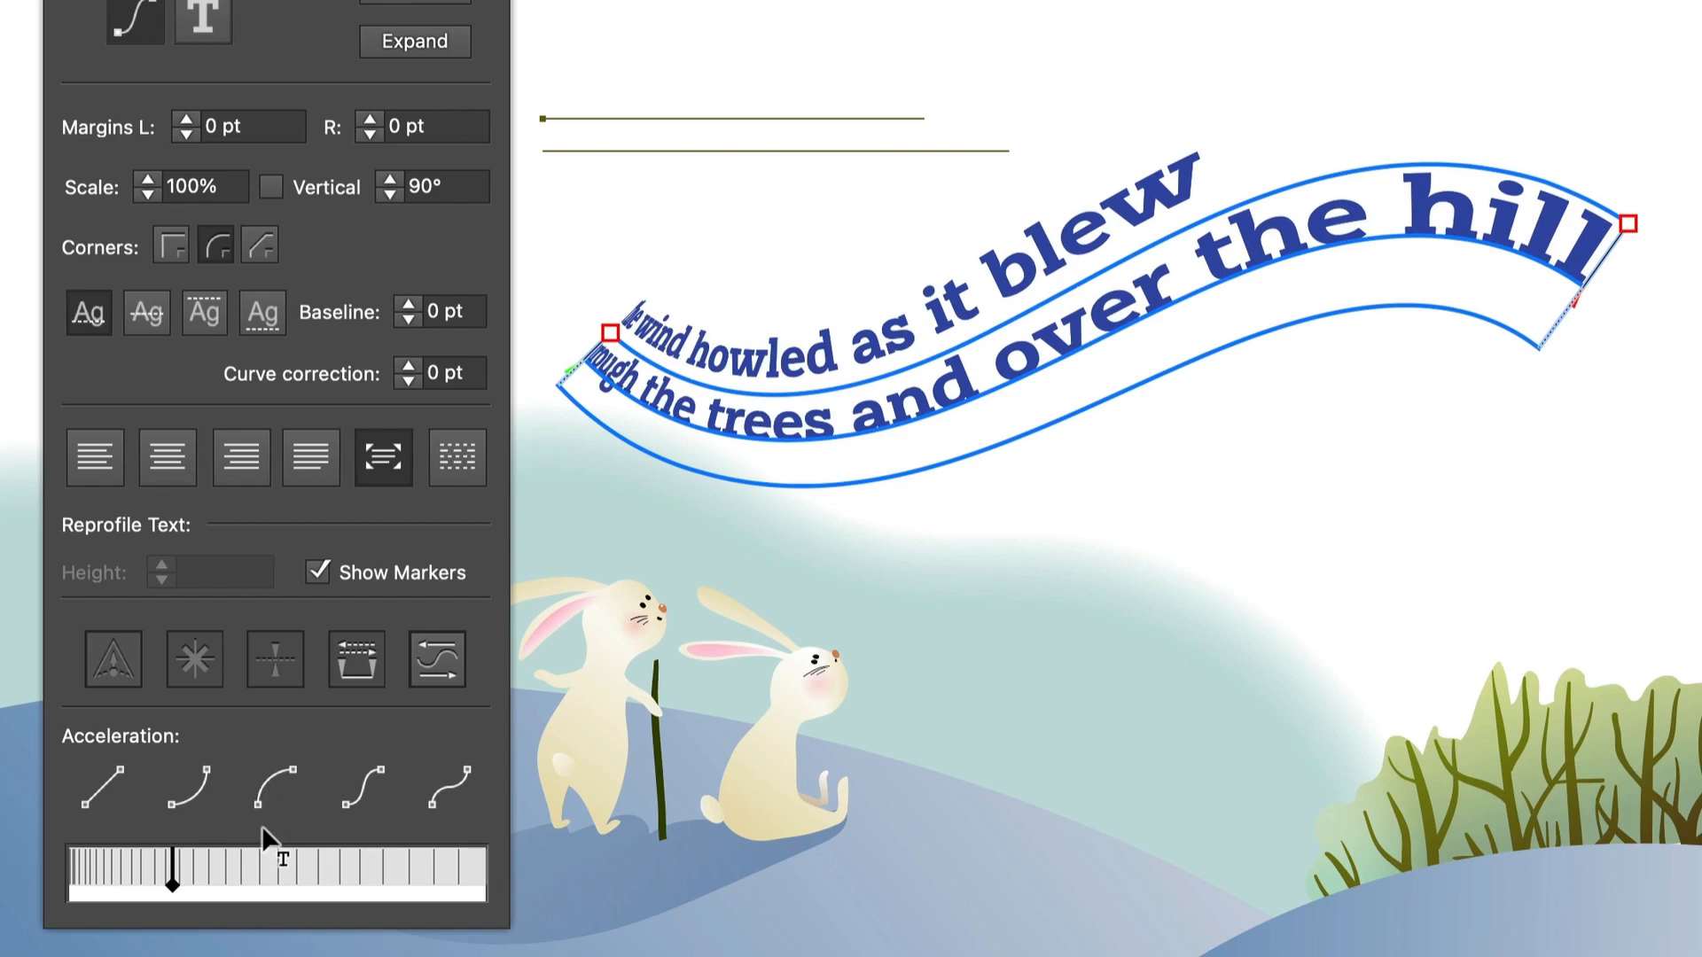
drag(170, 883, 200, 889)
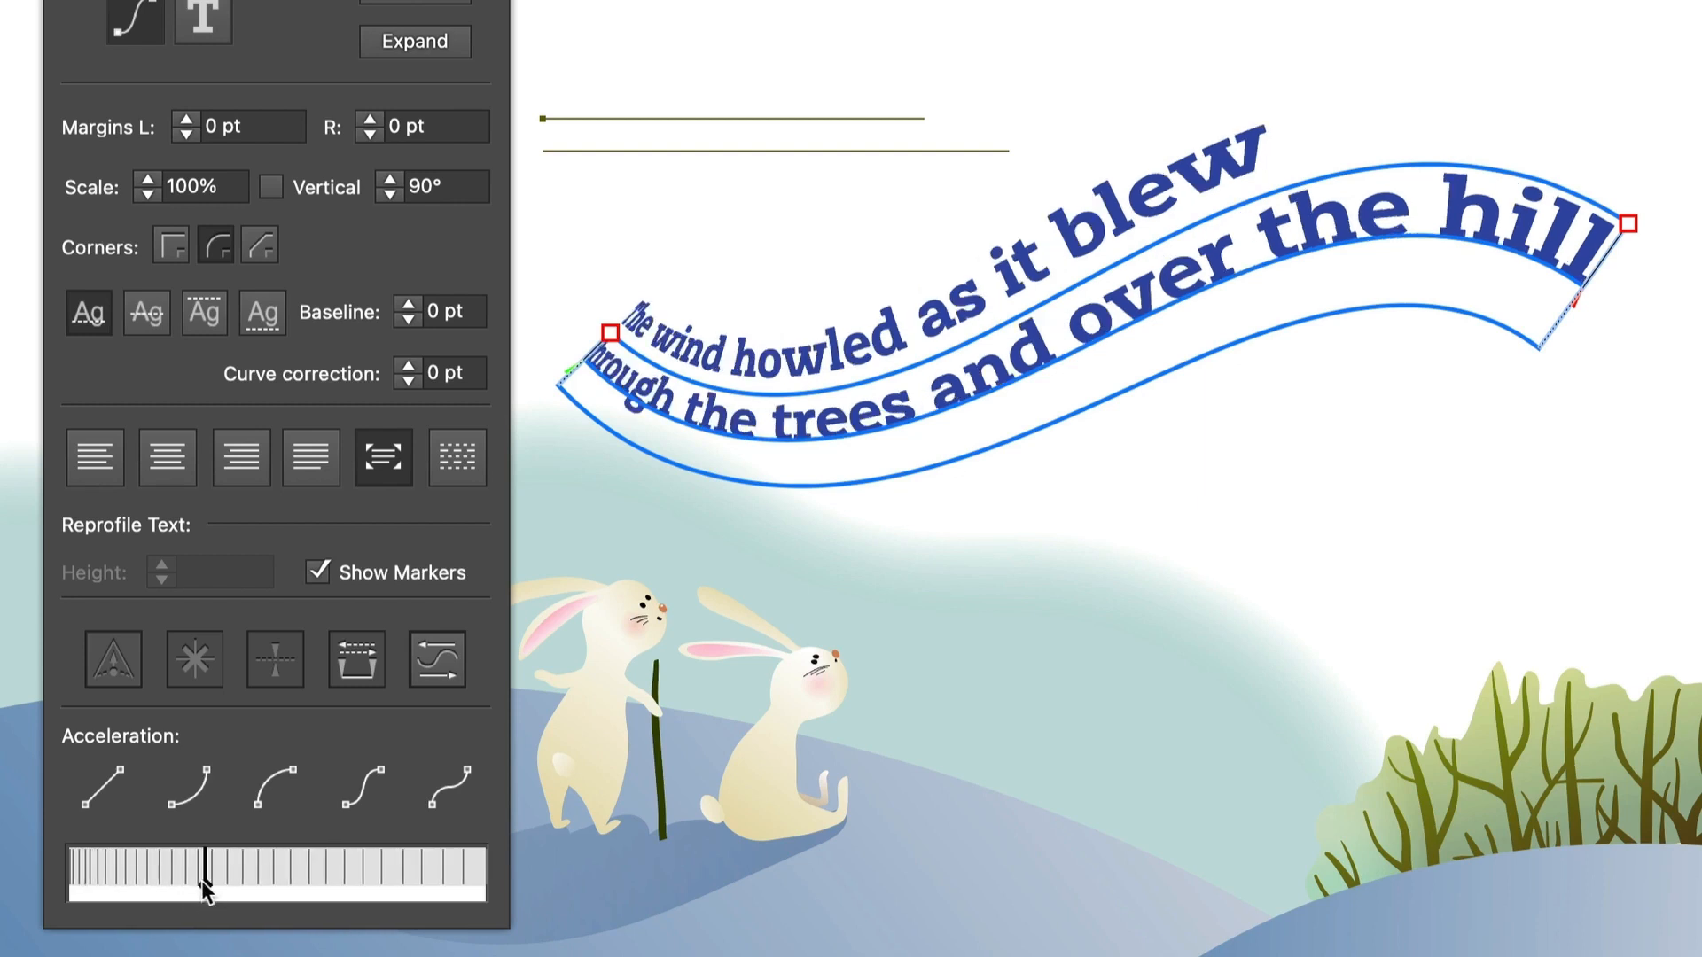
drag(200, 881, 231, 888)
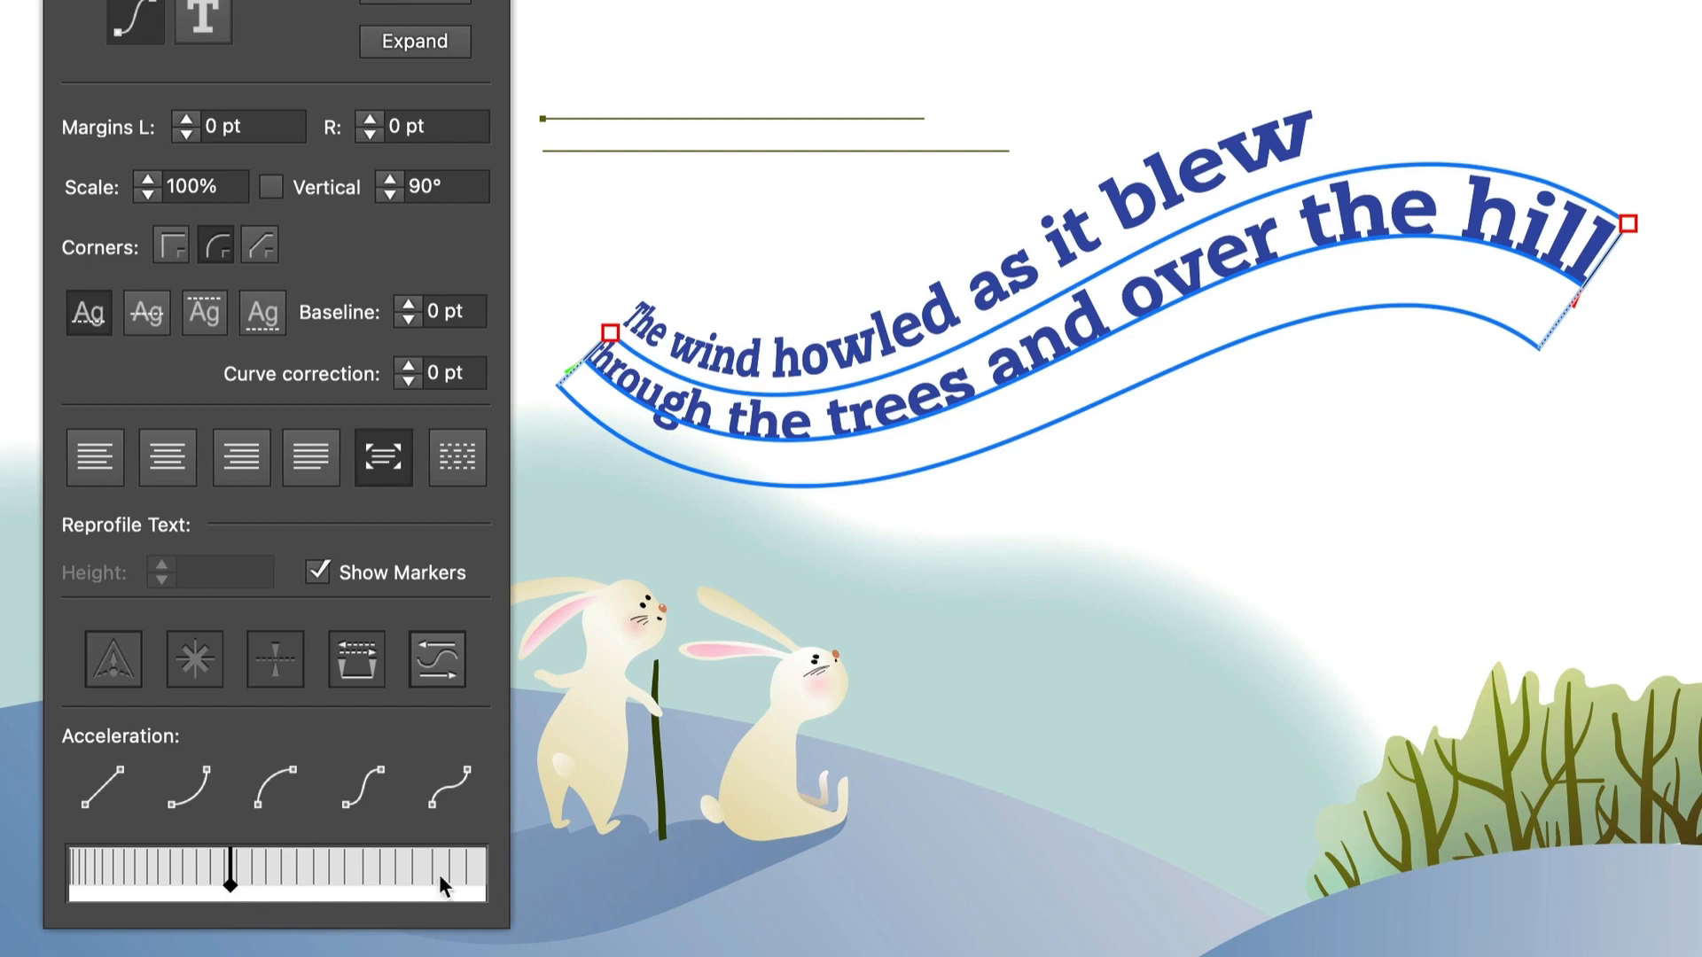
click(1143, 450)
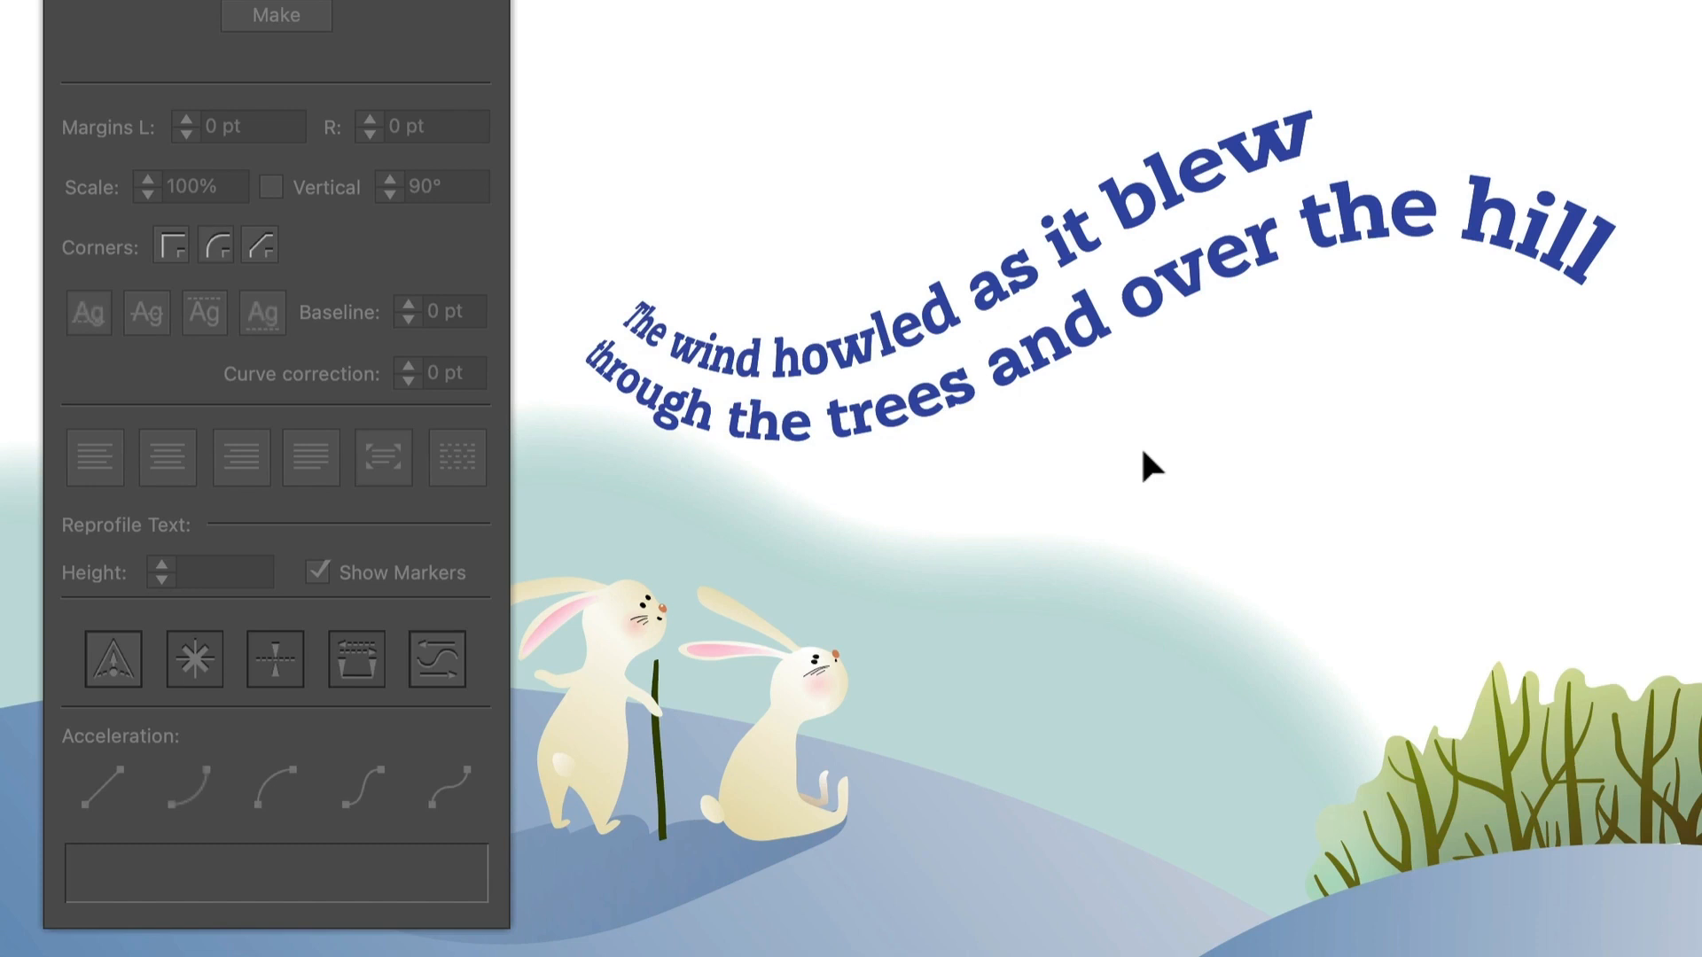
Reselect the two-line sentence and compare both S-shaped acceleration presets, finishing with the one that compresses the letters at both ends.
click(1097, 350)
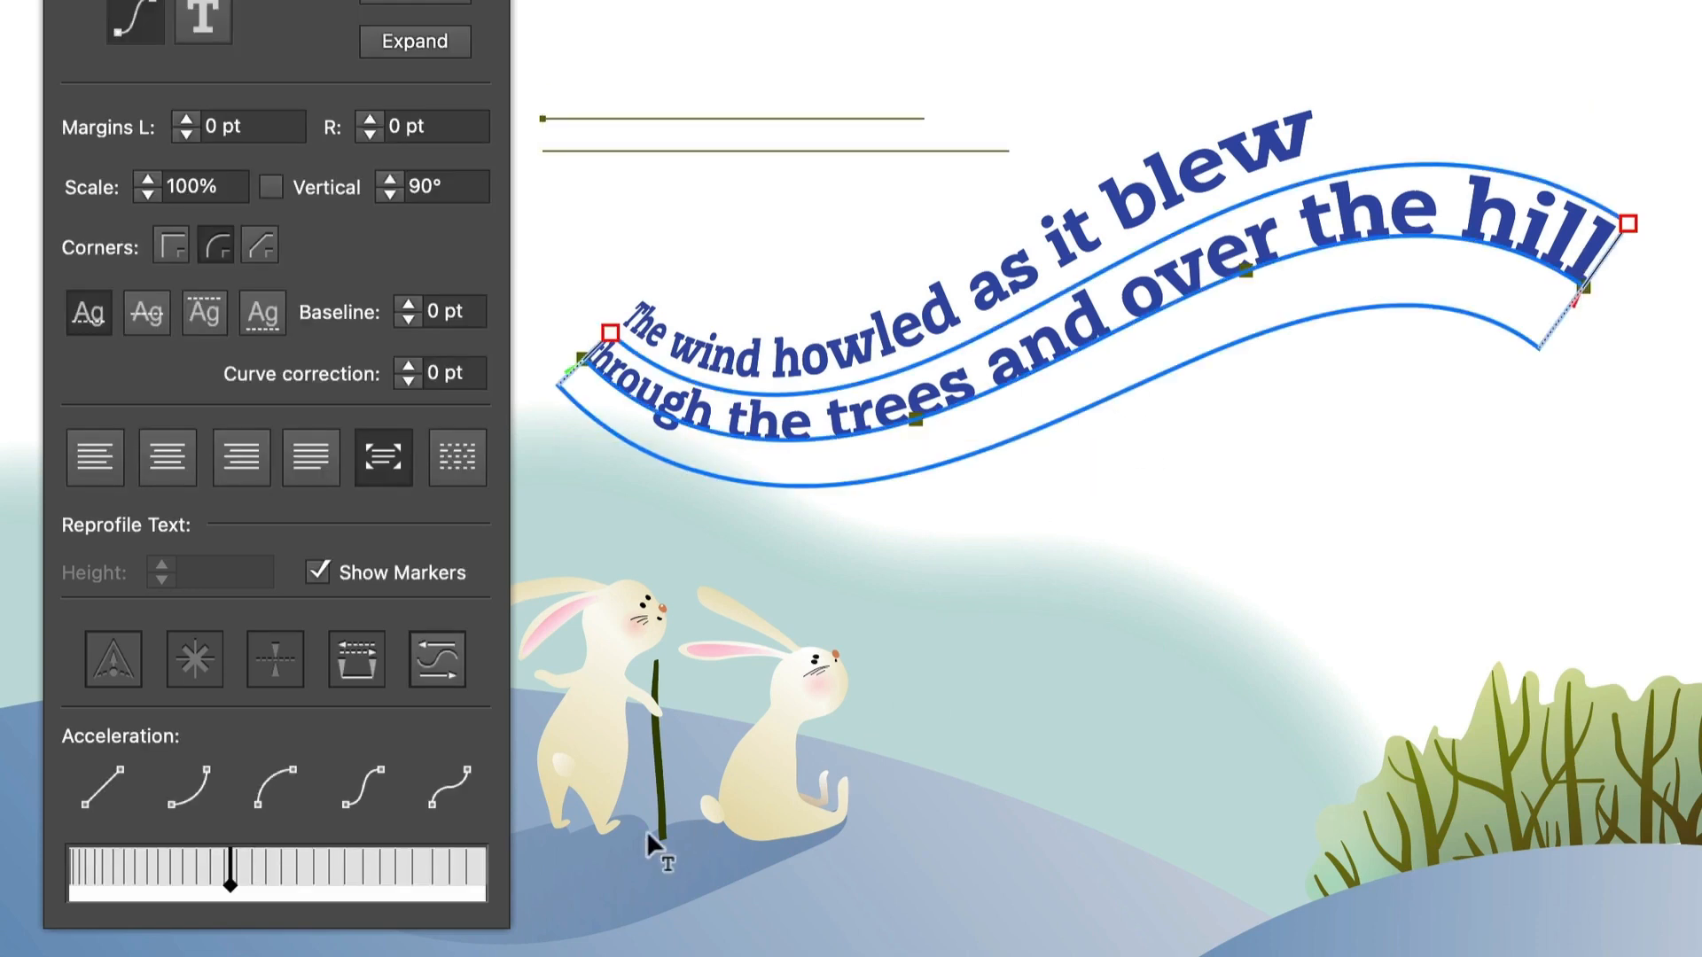
click(358, 803)
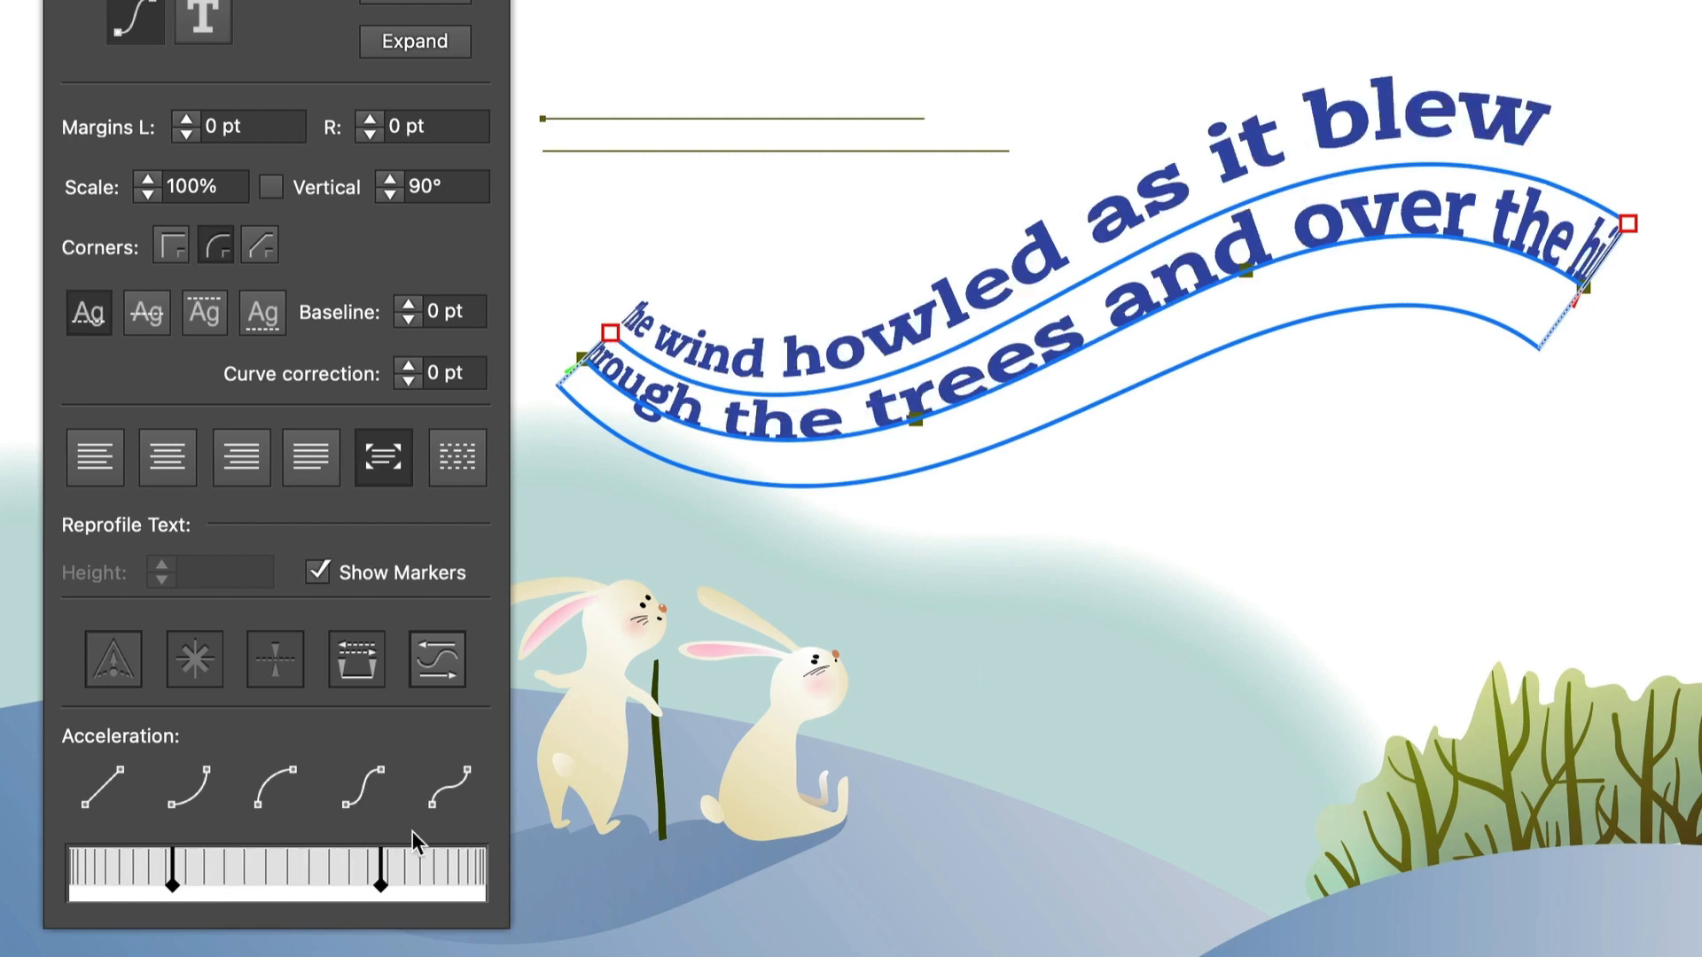
click(448, 800)
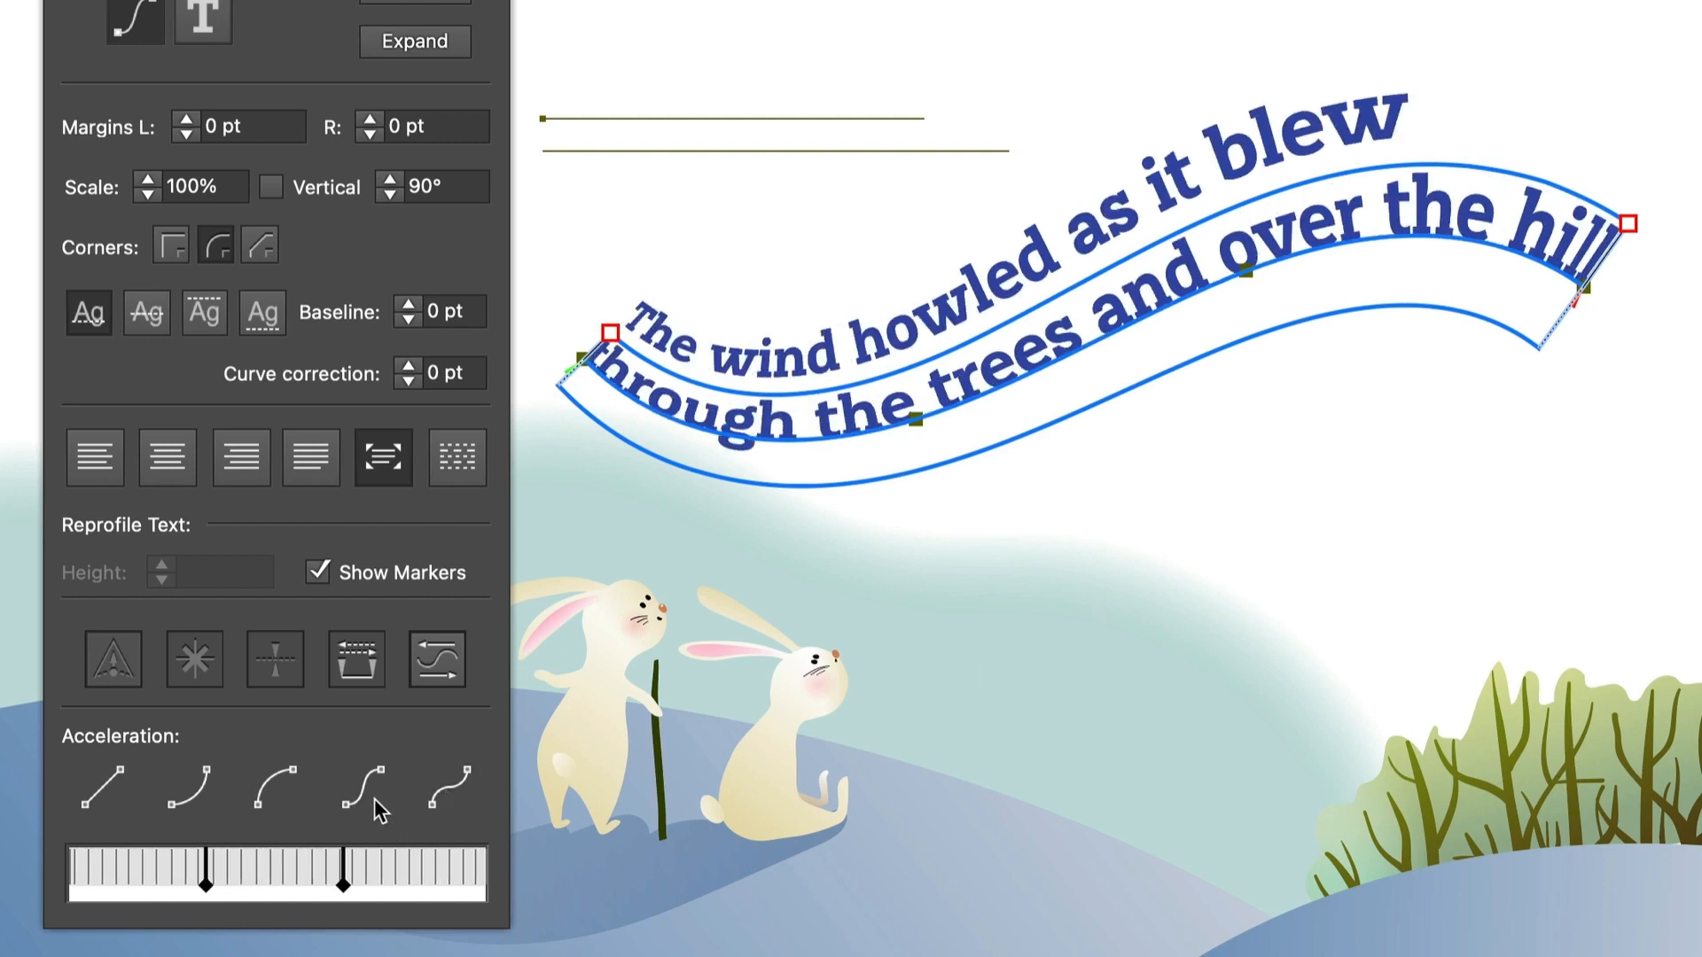
click(365, 791)
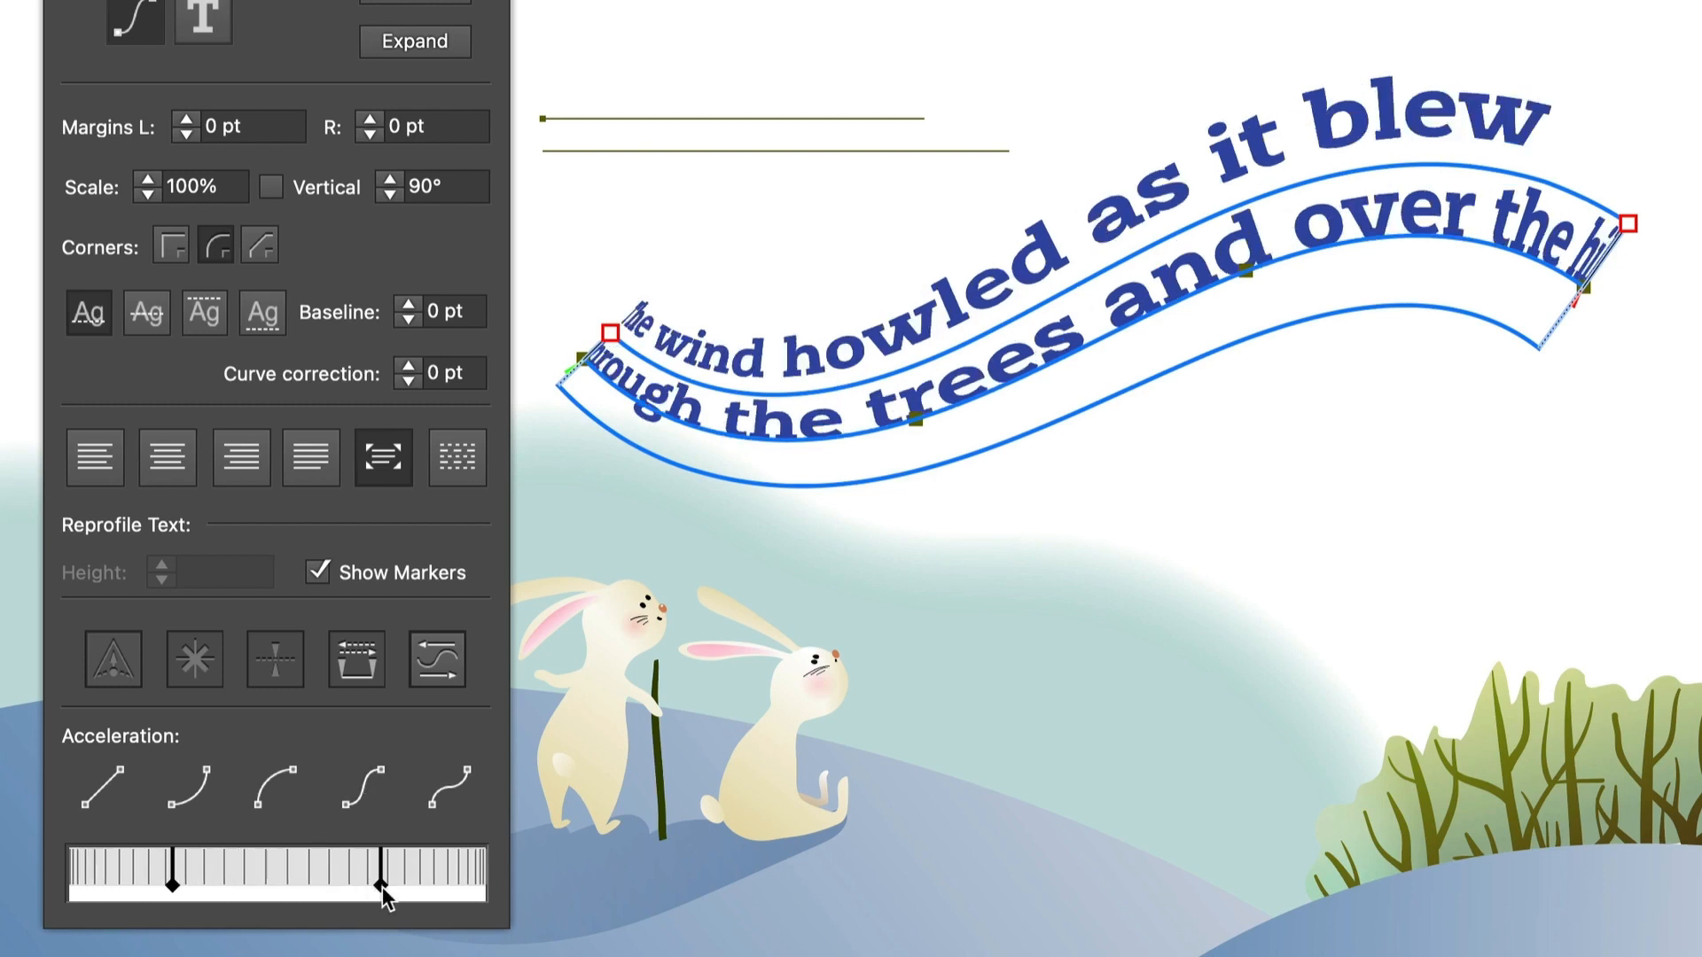
Soften the S-shaped acceleration by shifting both markers slightly inward, and deselect the sentence.
mouse_move(382, 887)
mouse_down()
mouse_move(422, 888)
mouse_move(372, 891)
mouse_up()
mouse_move(165, 886)
mouse_down()
mouse_move(191, 886)
mouse_move(174, 886)
mouse_up()
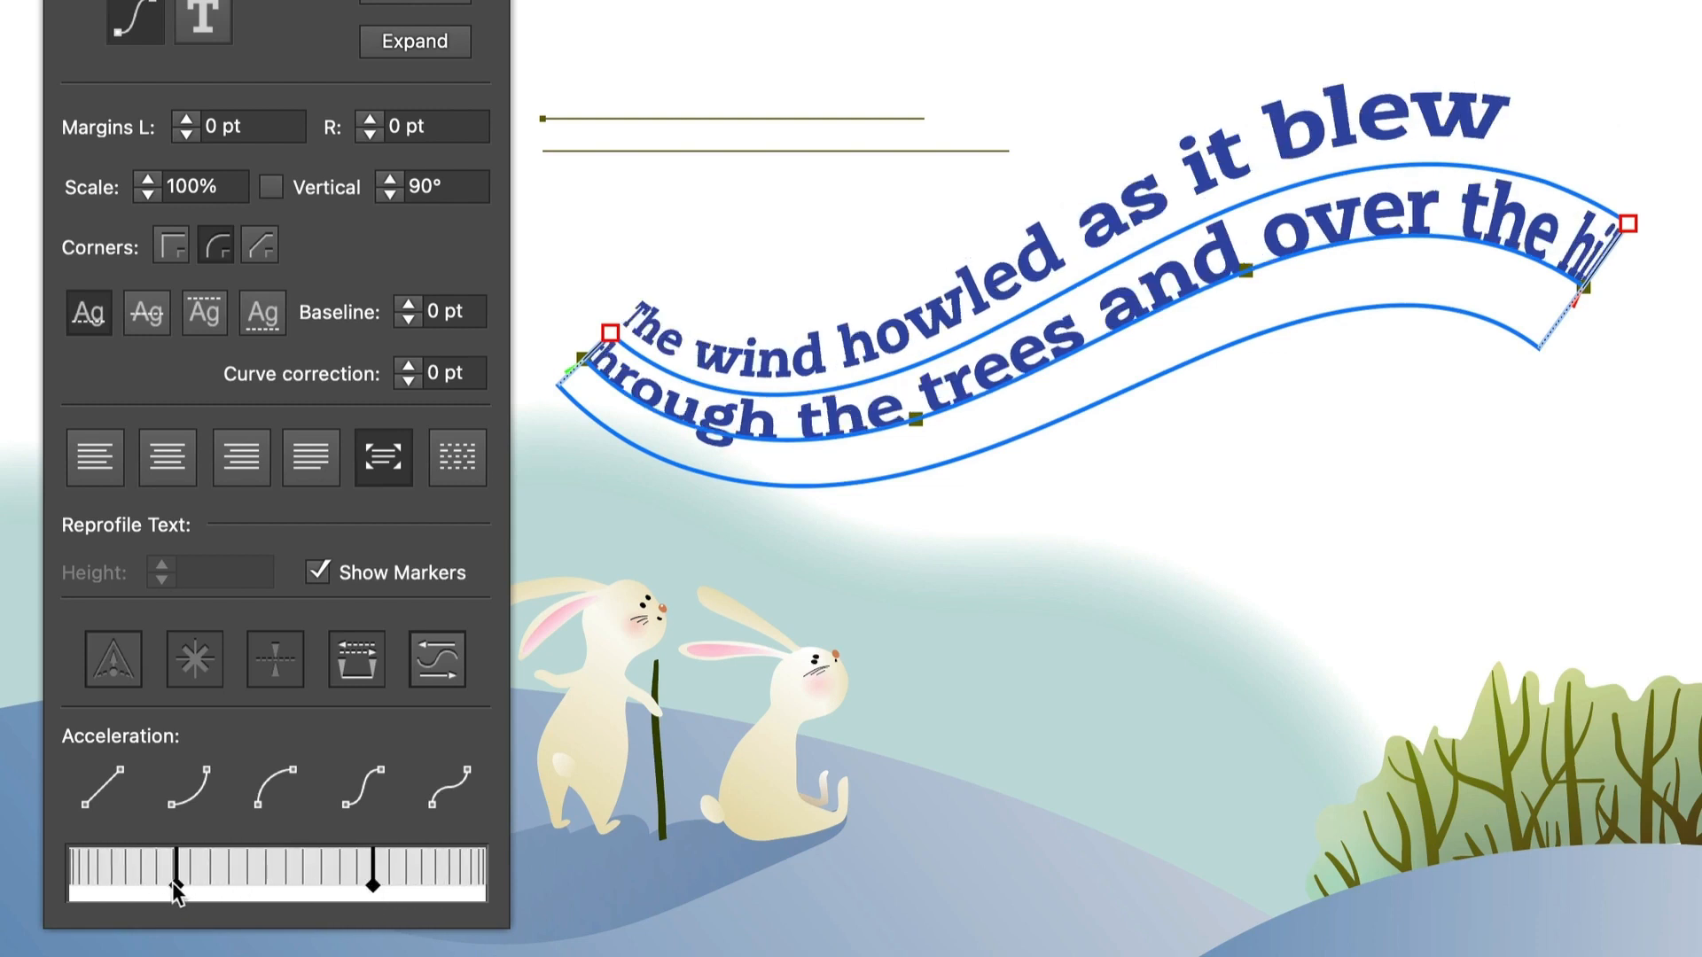
key(v)
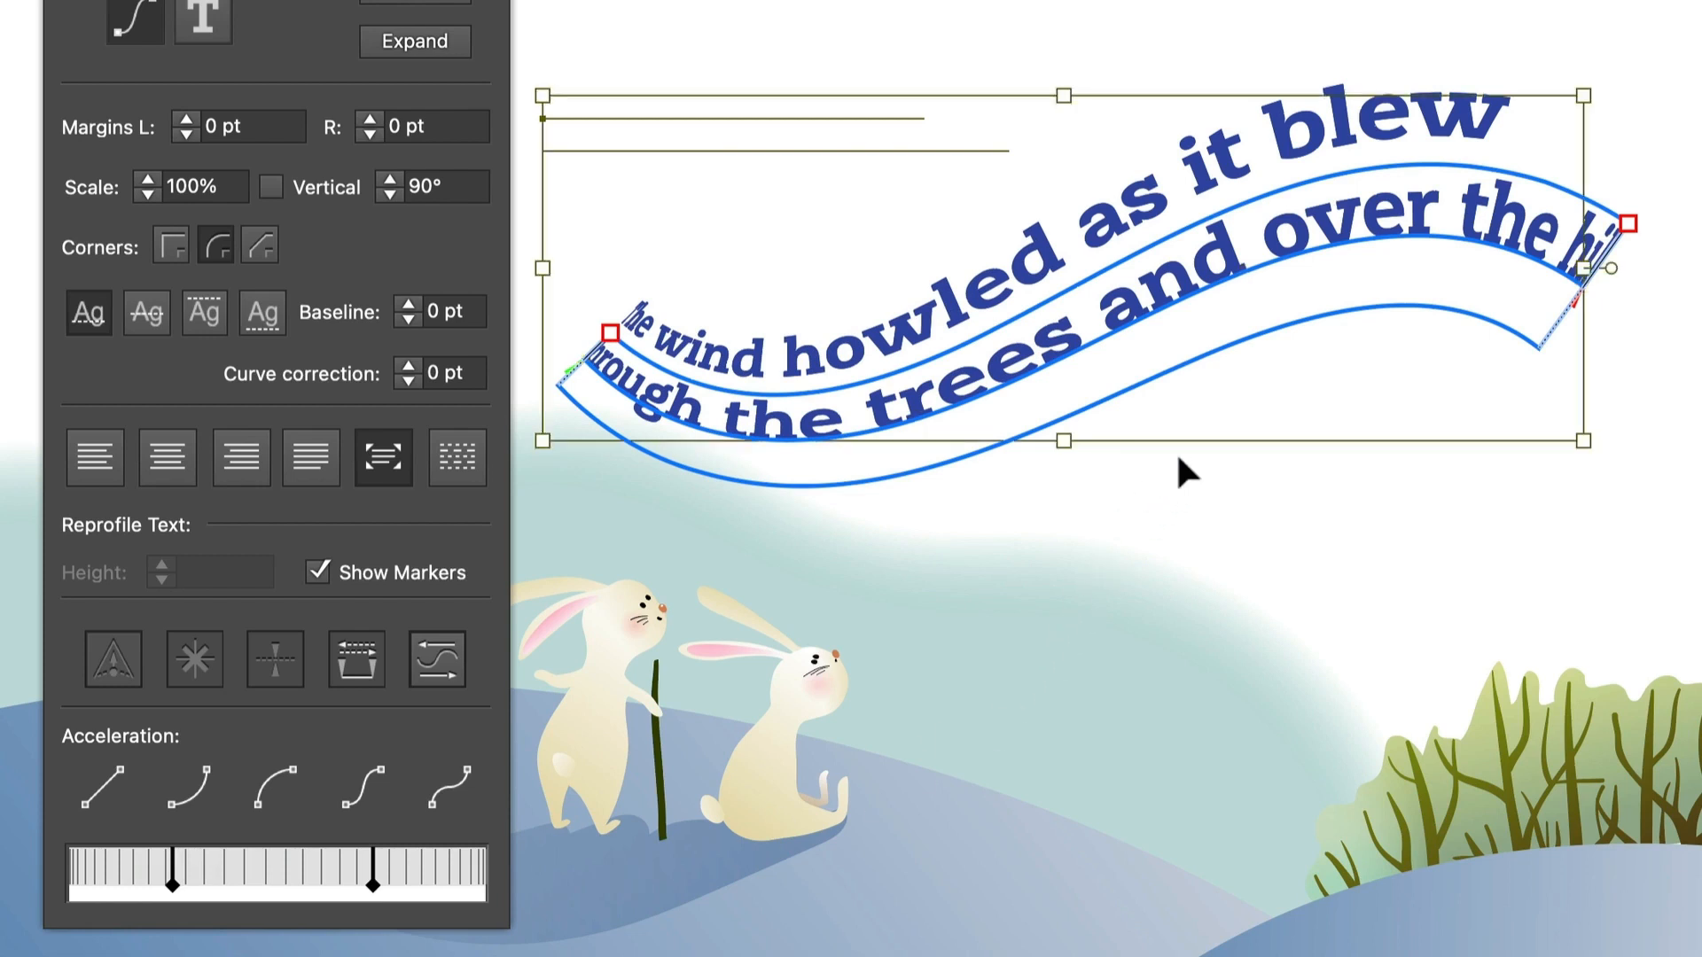
click(1178, 467)
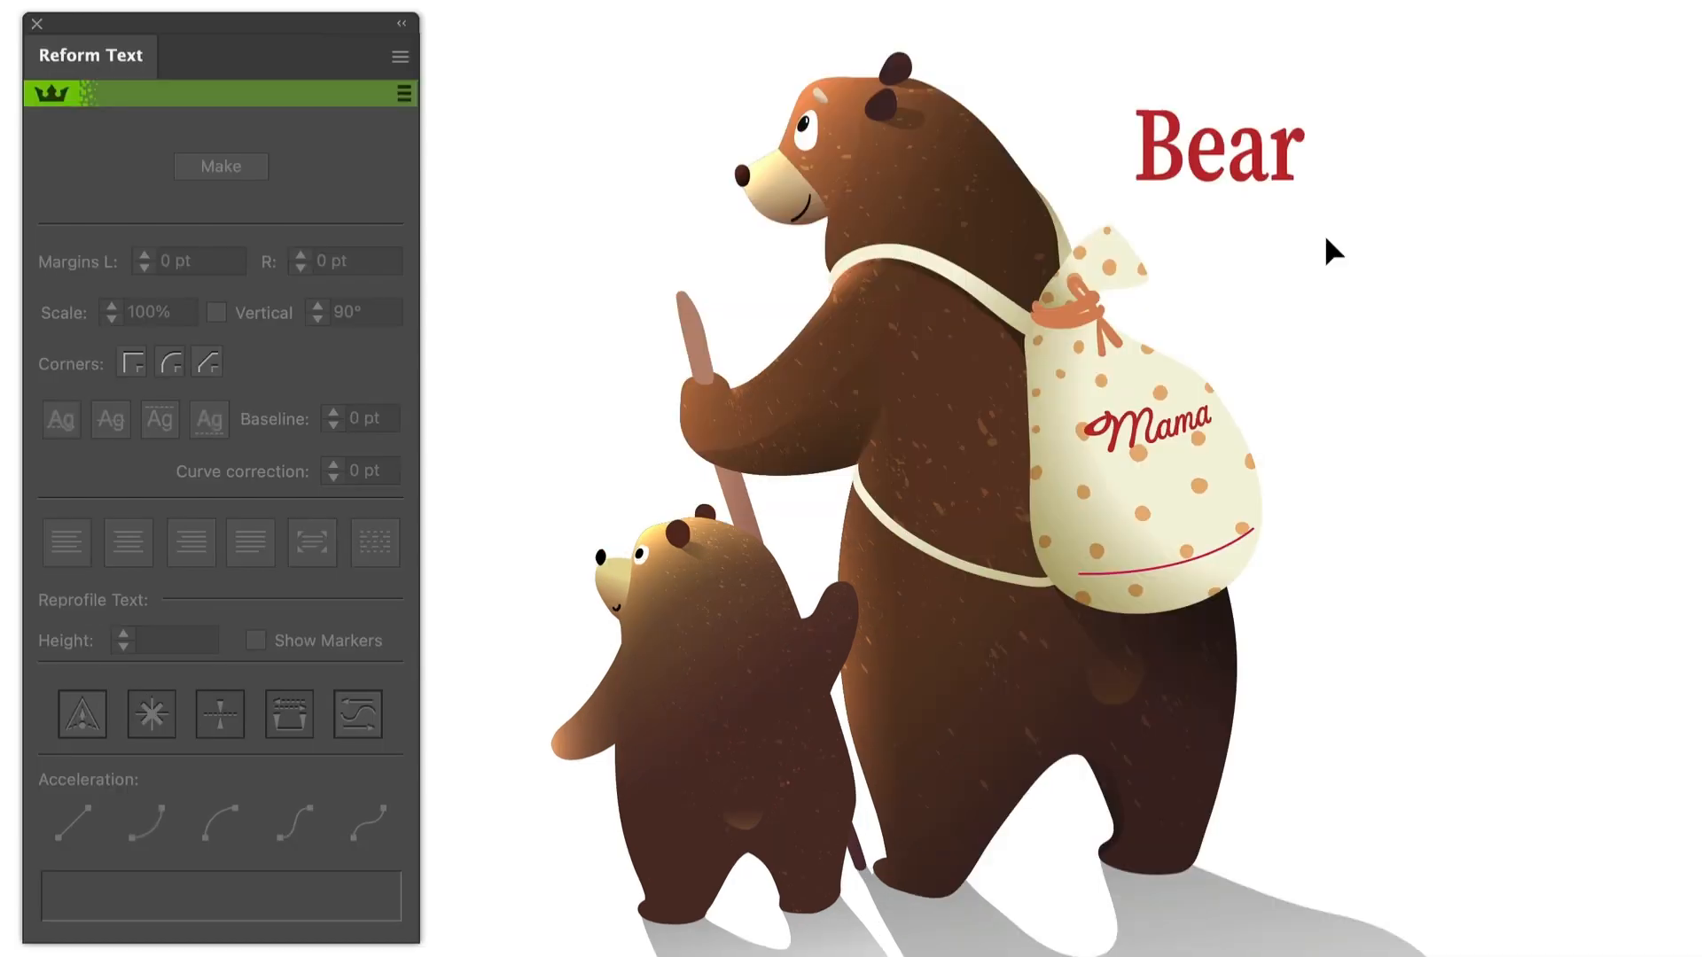
Reform the word "Bear" onto the curved red line on the bear's bag.
click(1290, 171)
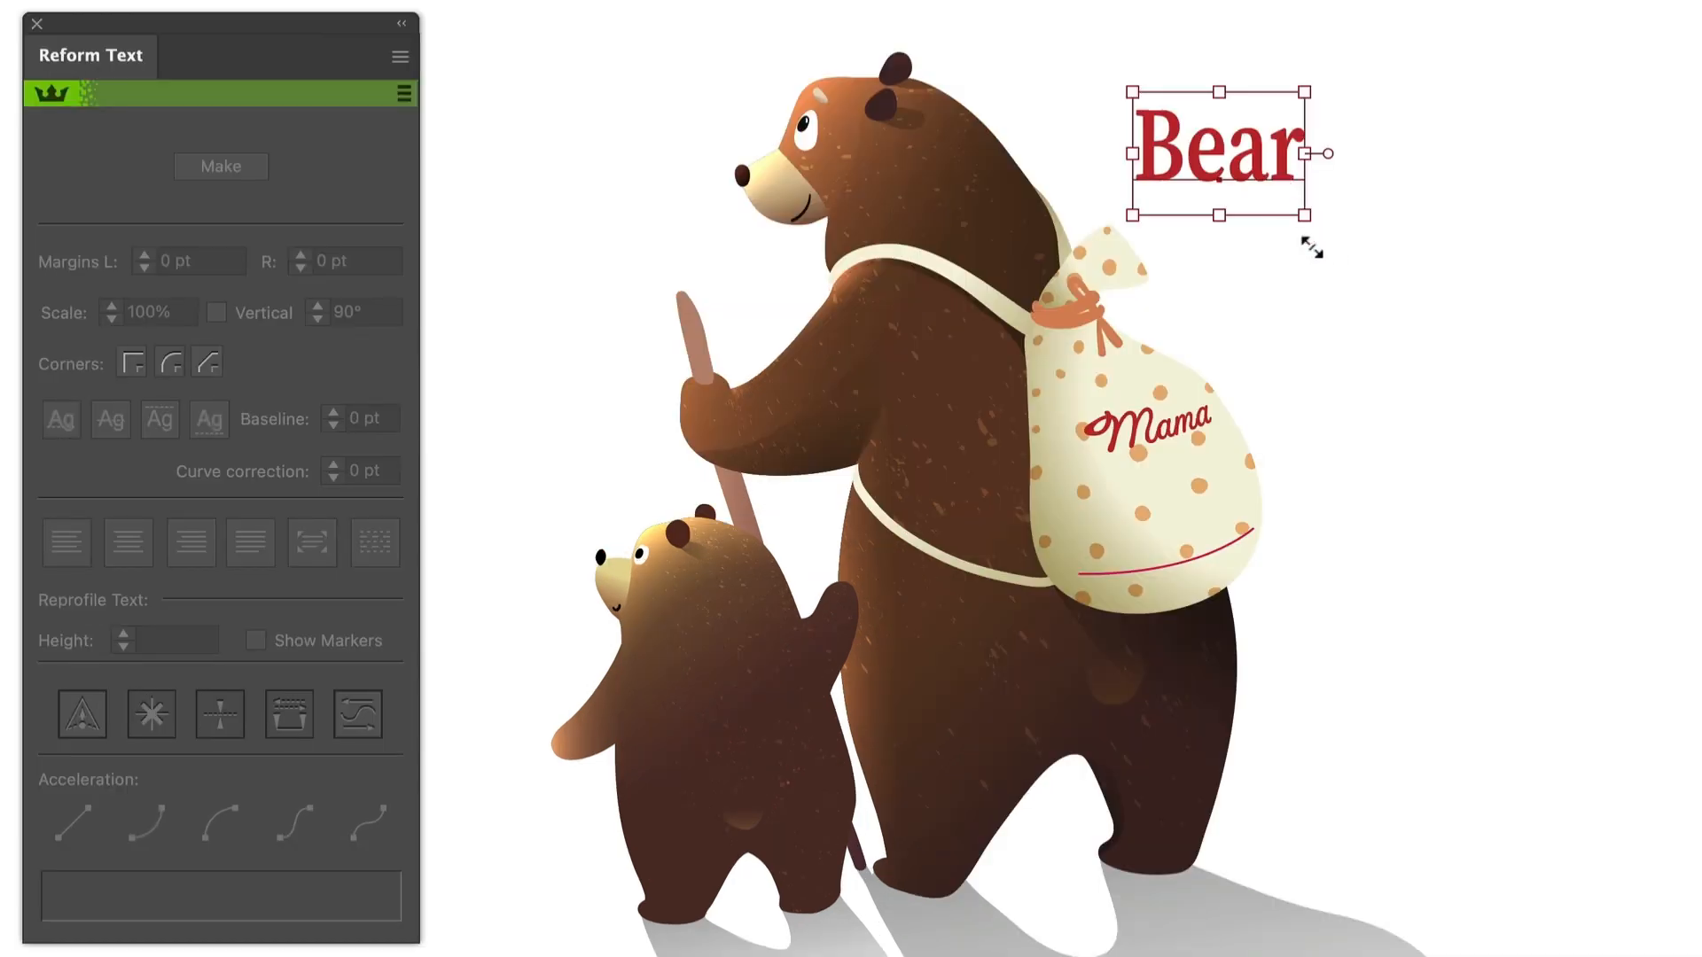
shift+click(1211, 554)
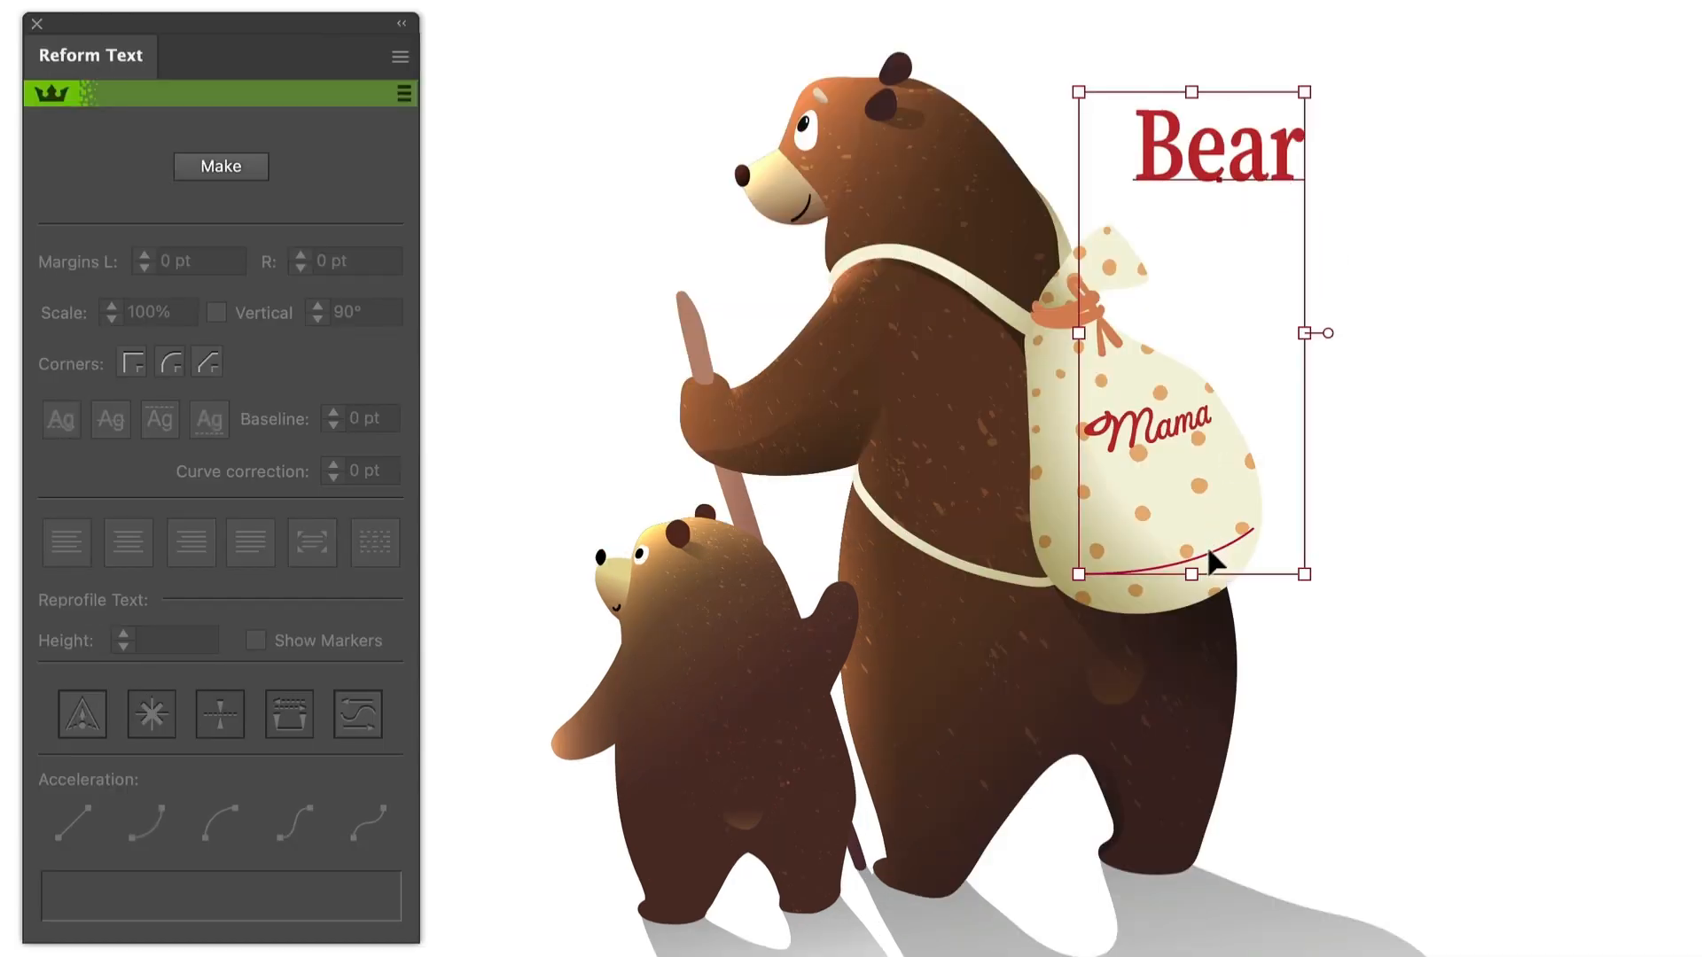
click(252, 173)
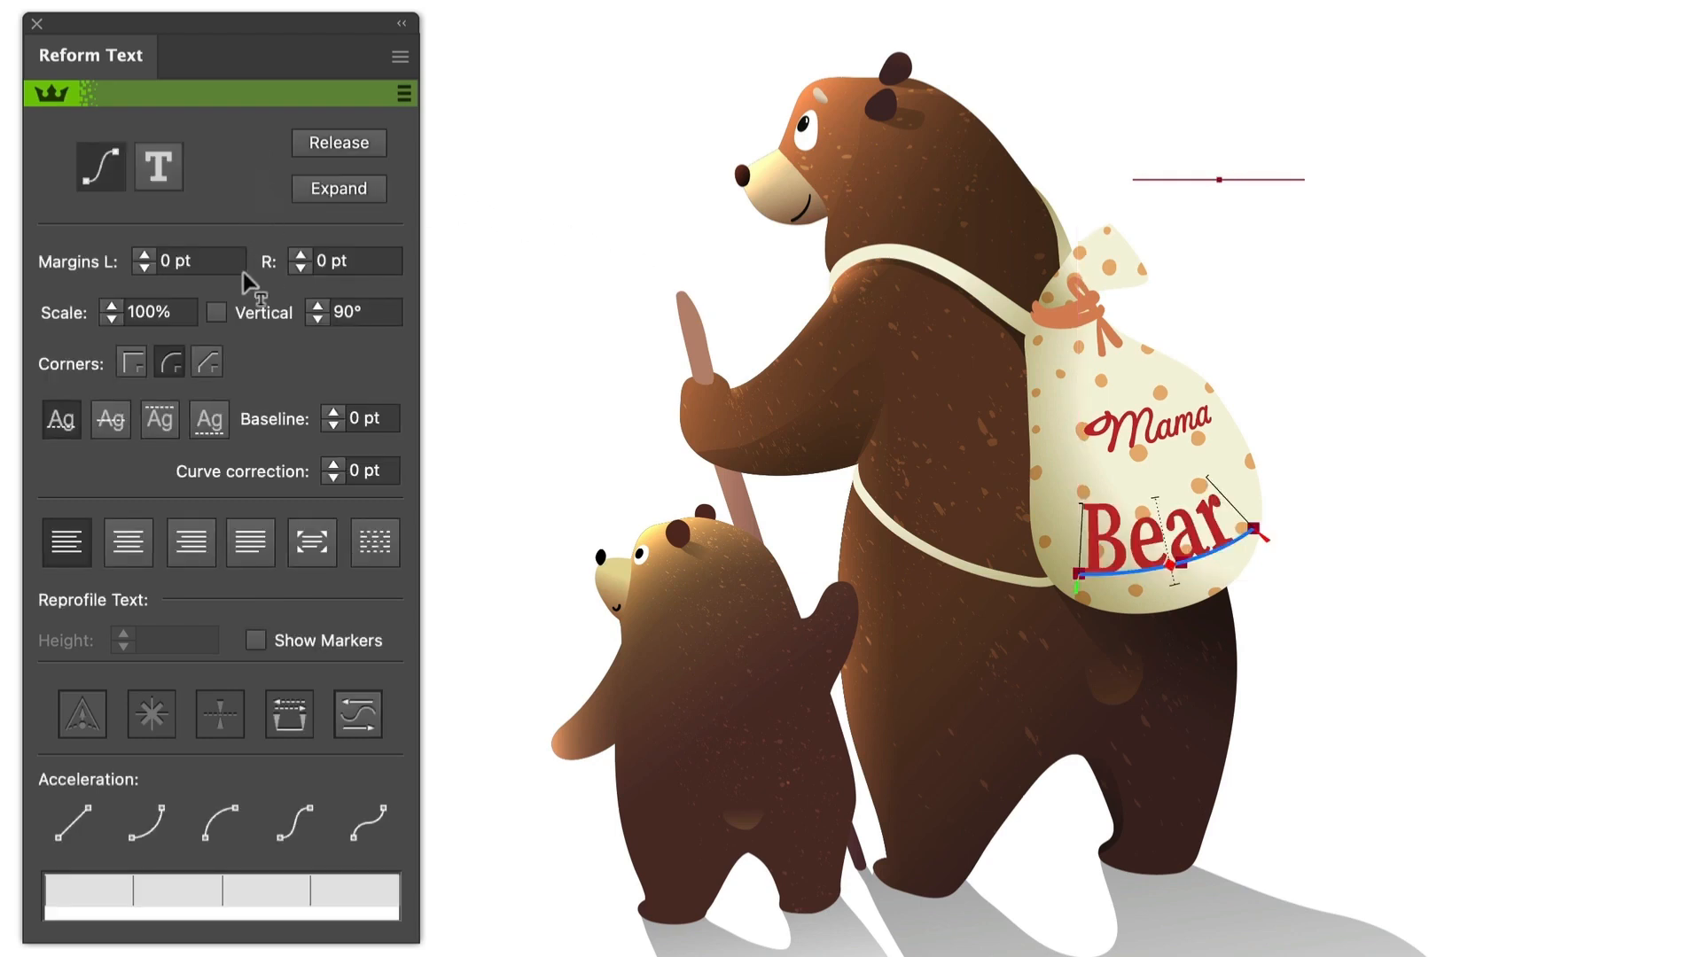
Turn on vertical orientation for "Bear" and set its angle to 80°.
click(215, 312)
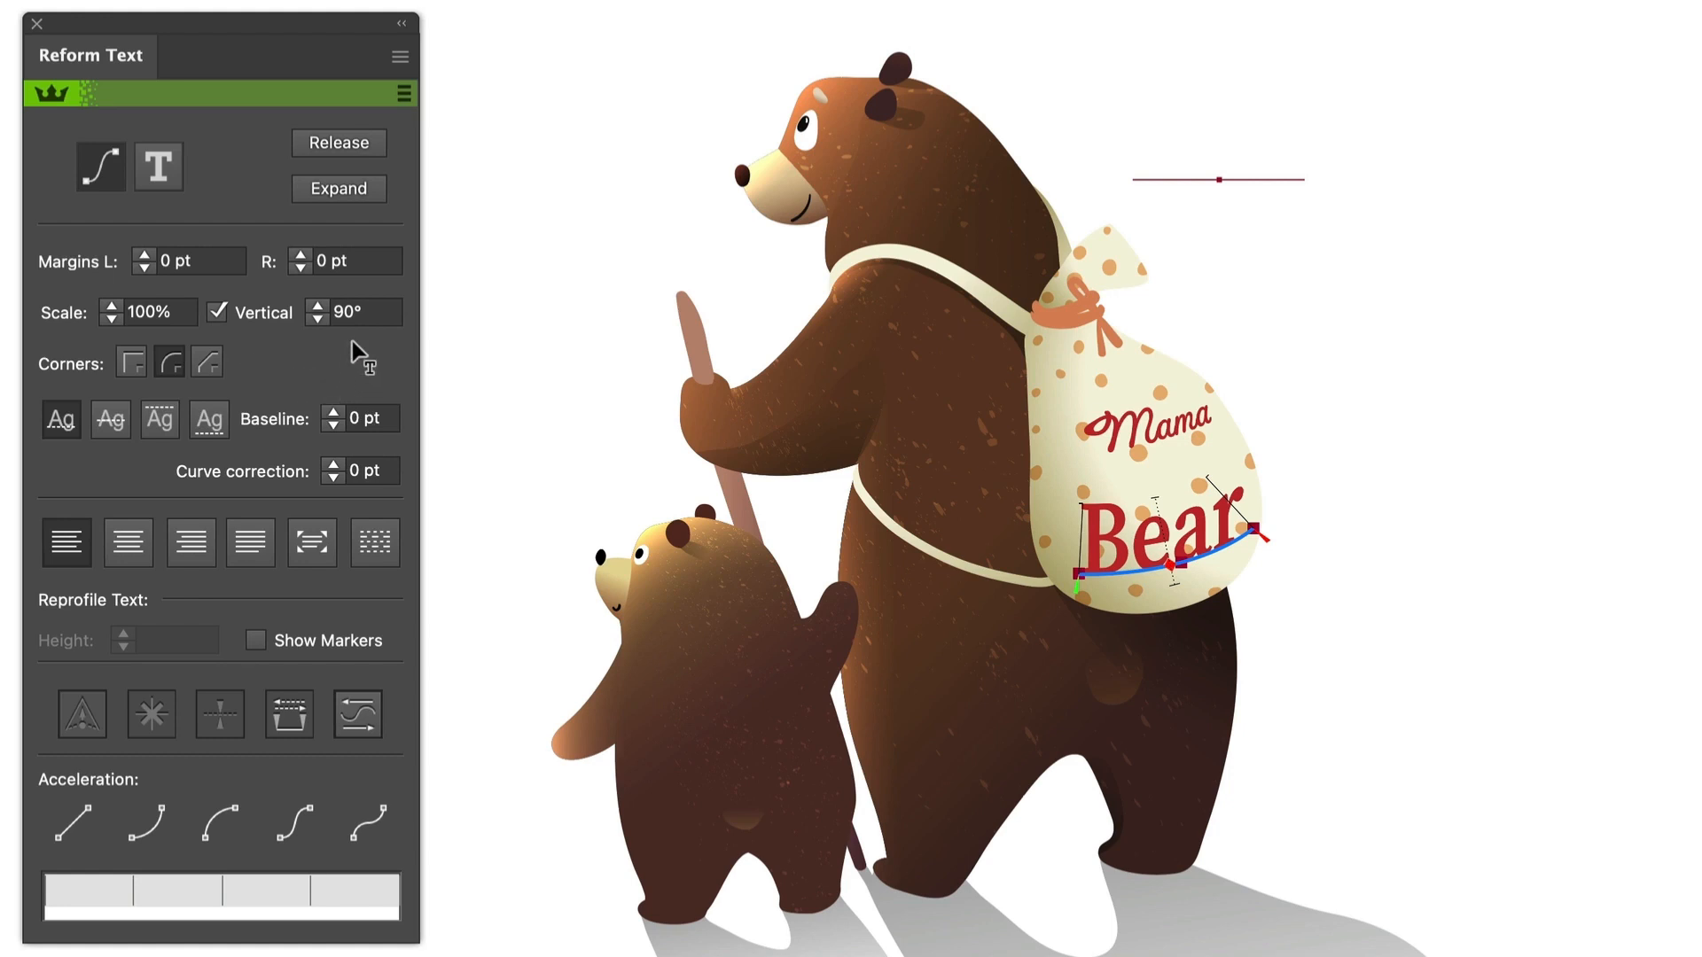
click(316, 317)
click(316, 318)
click(317, 317)
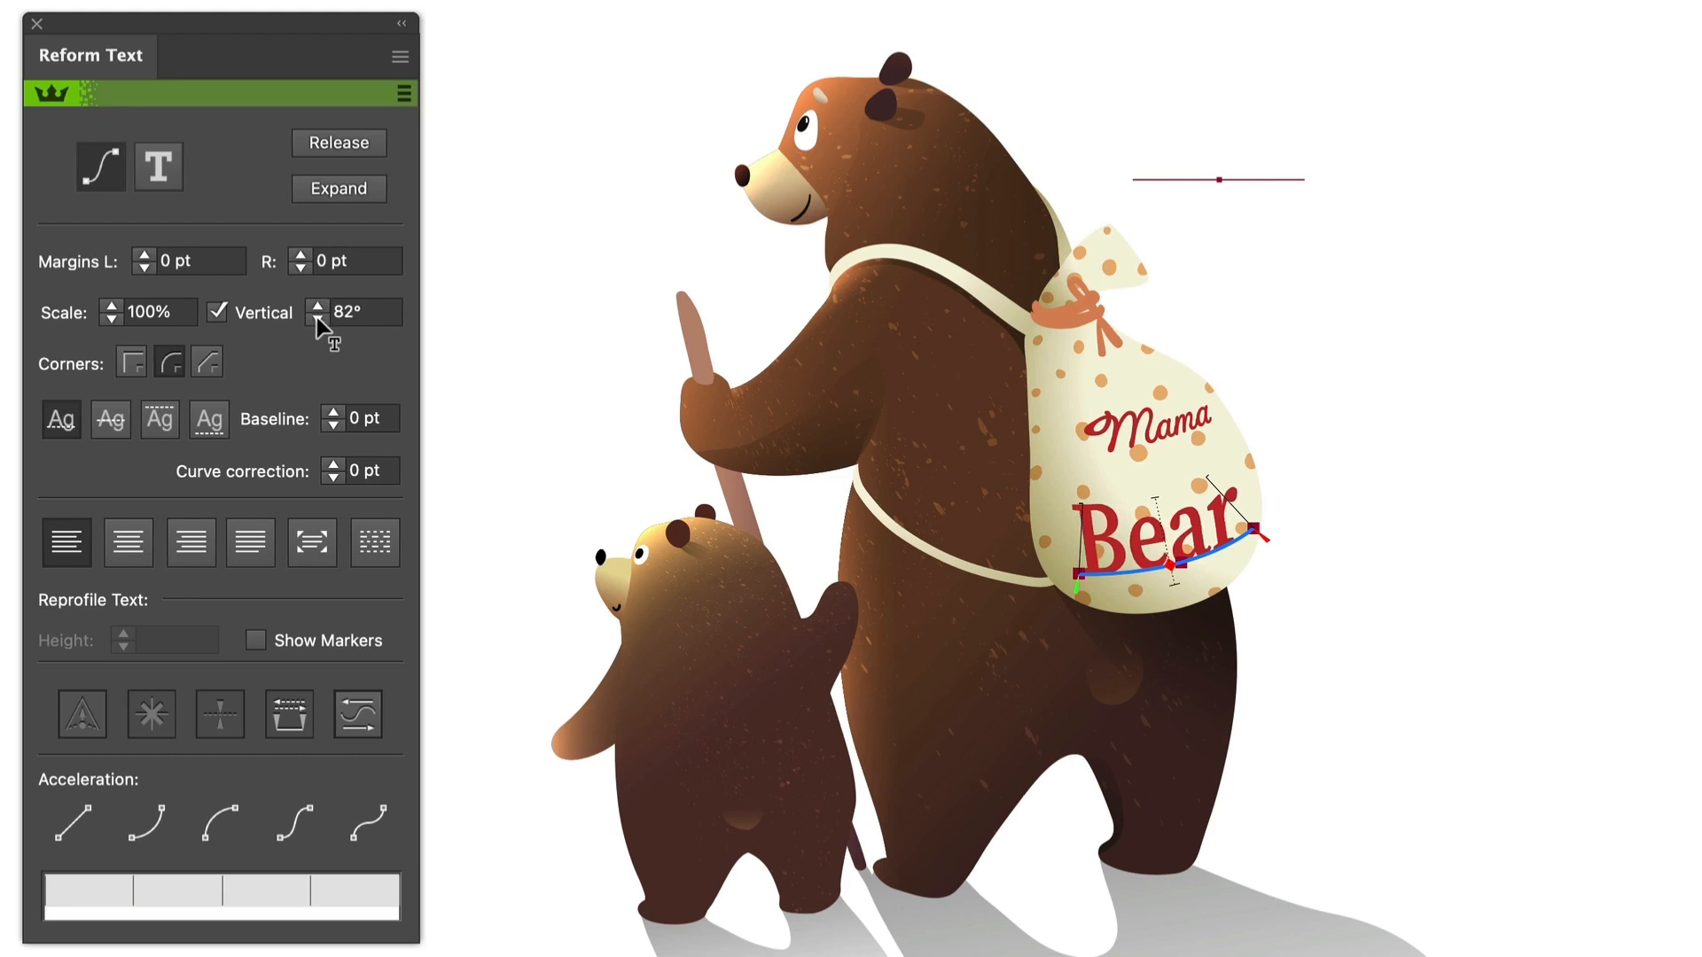
click(317, 317)
click(316, 317)
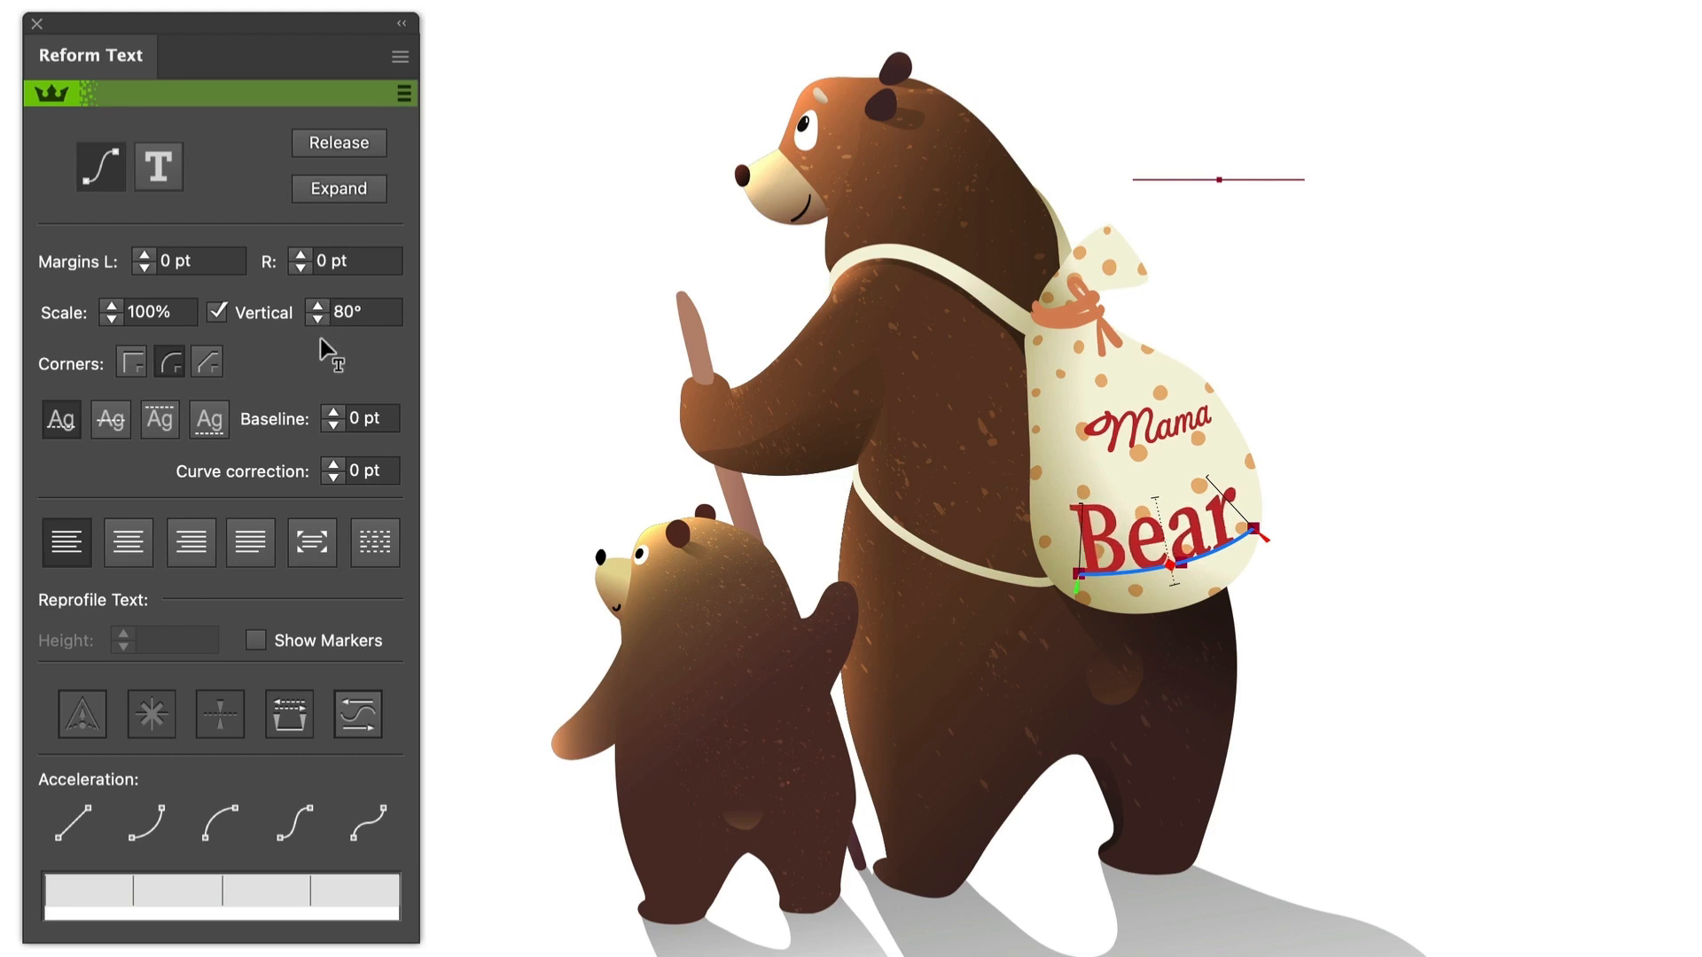
Align the descender line of "Bear" to the path and set the baseline offset to 10 pt.
click(210, 432)
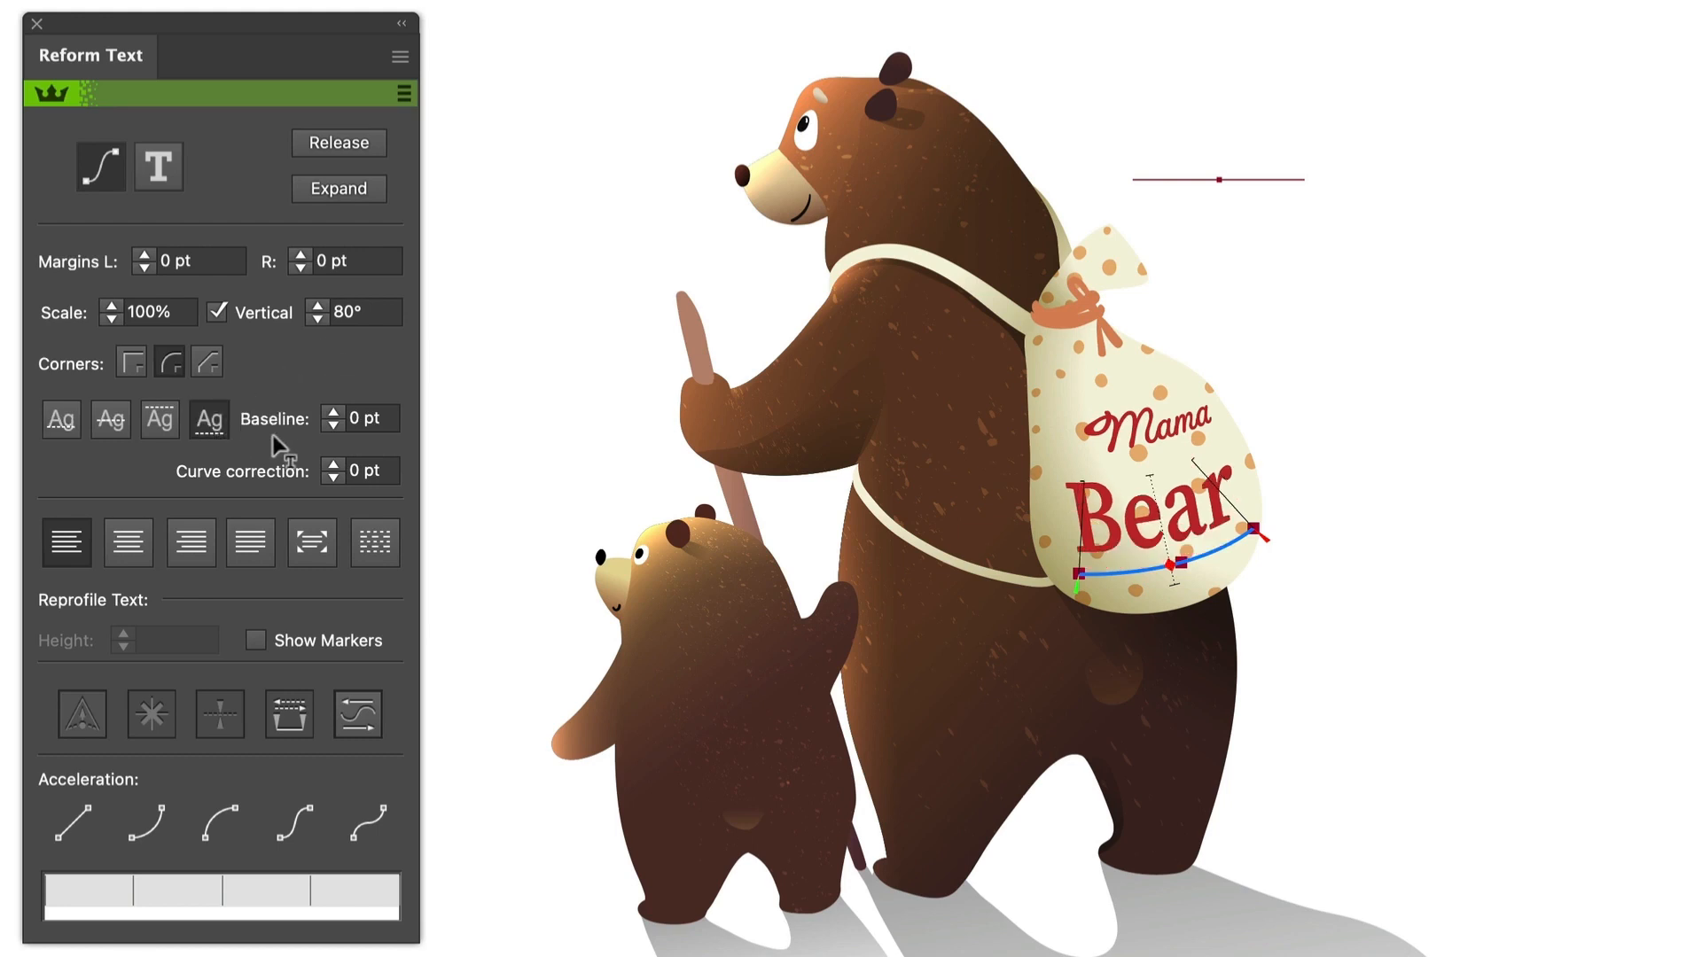
click(338, 411)
click(337, 411)
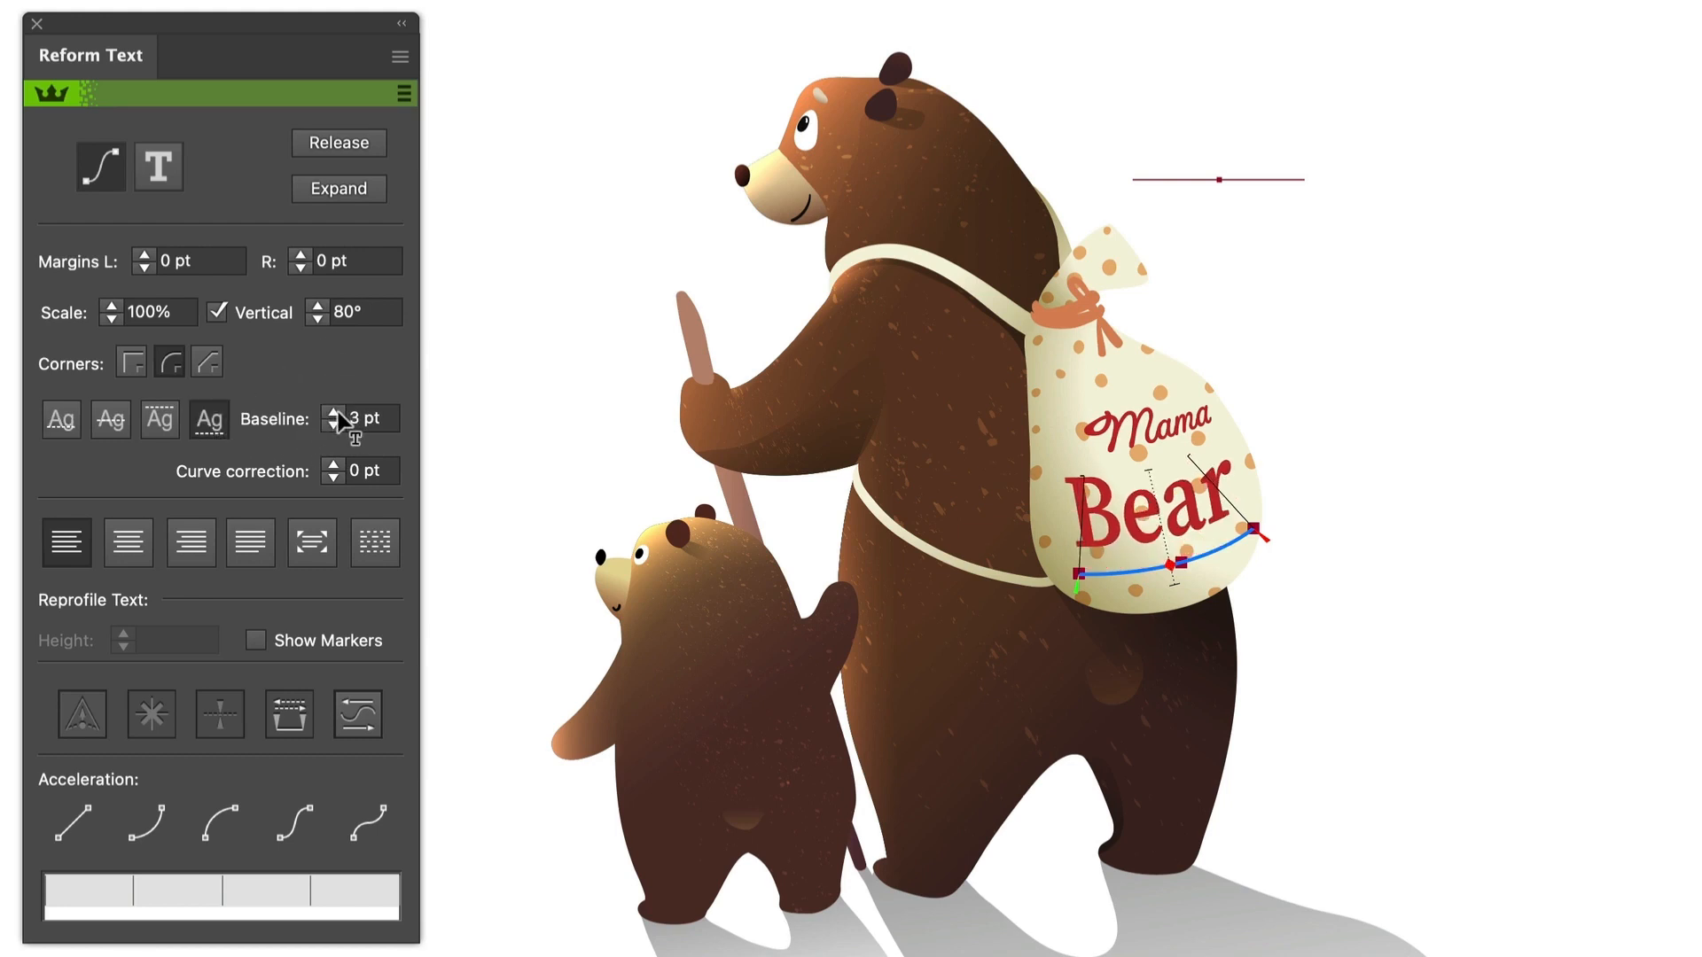
click(338, 411)
click(338, 412)
click(338, 412)
click(338, 411)
click(337, 411)
click(337, 412)
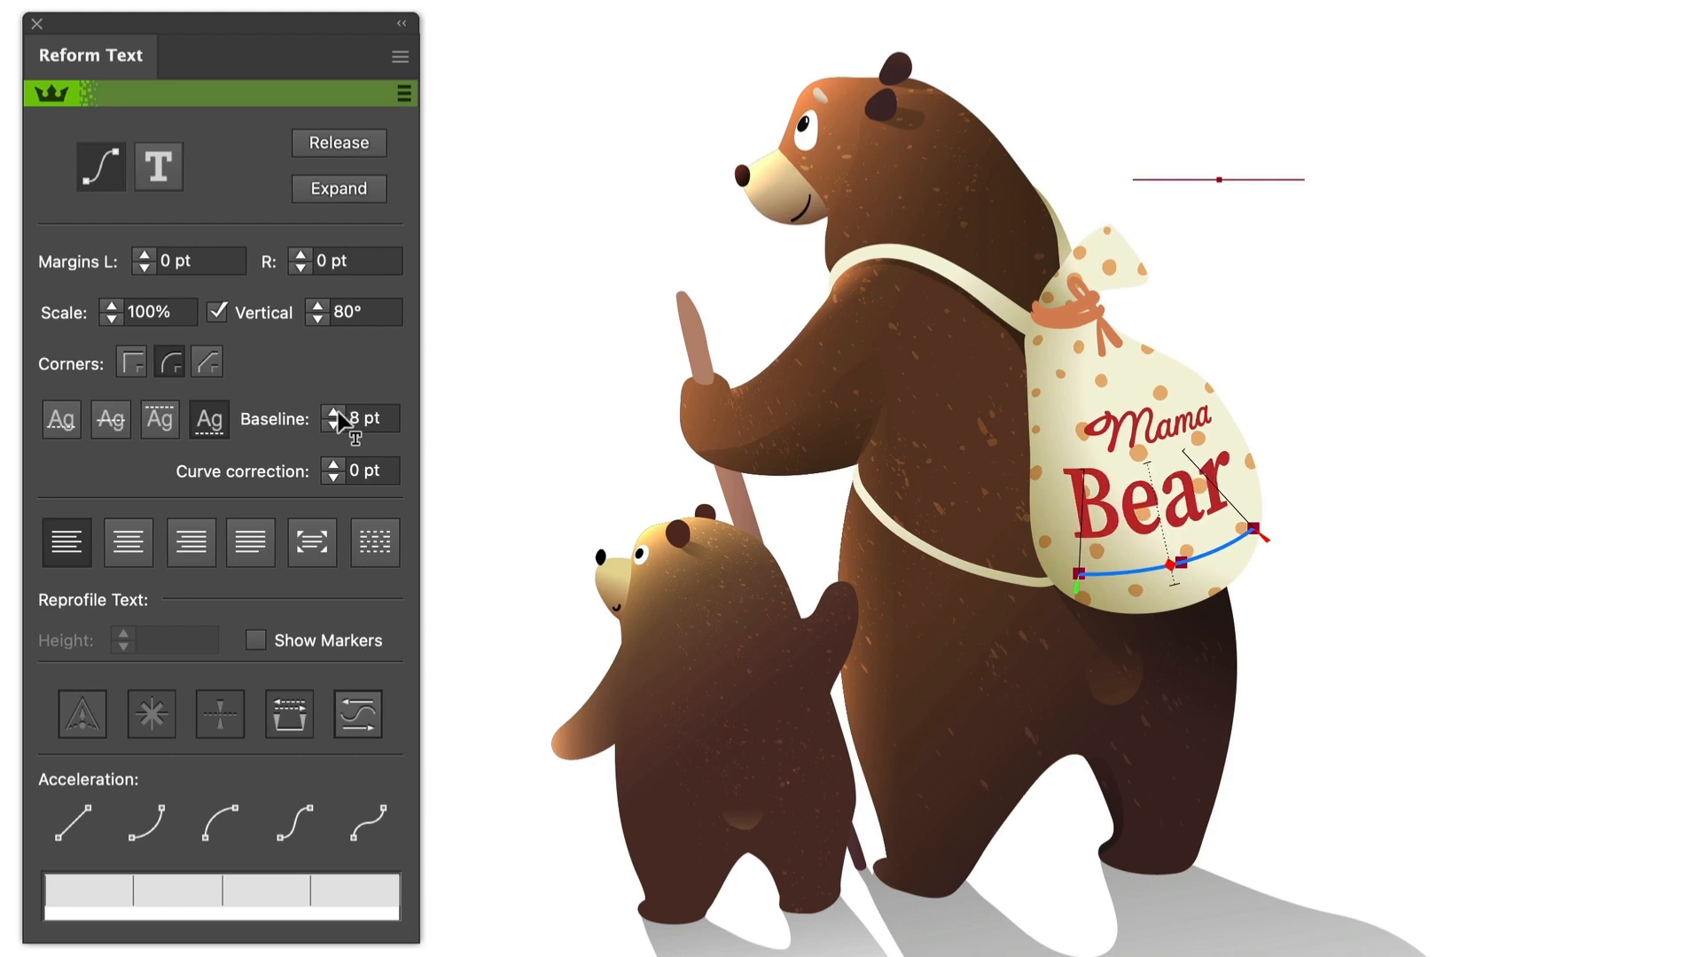
click(337, 412)
click(337, 411)
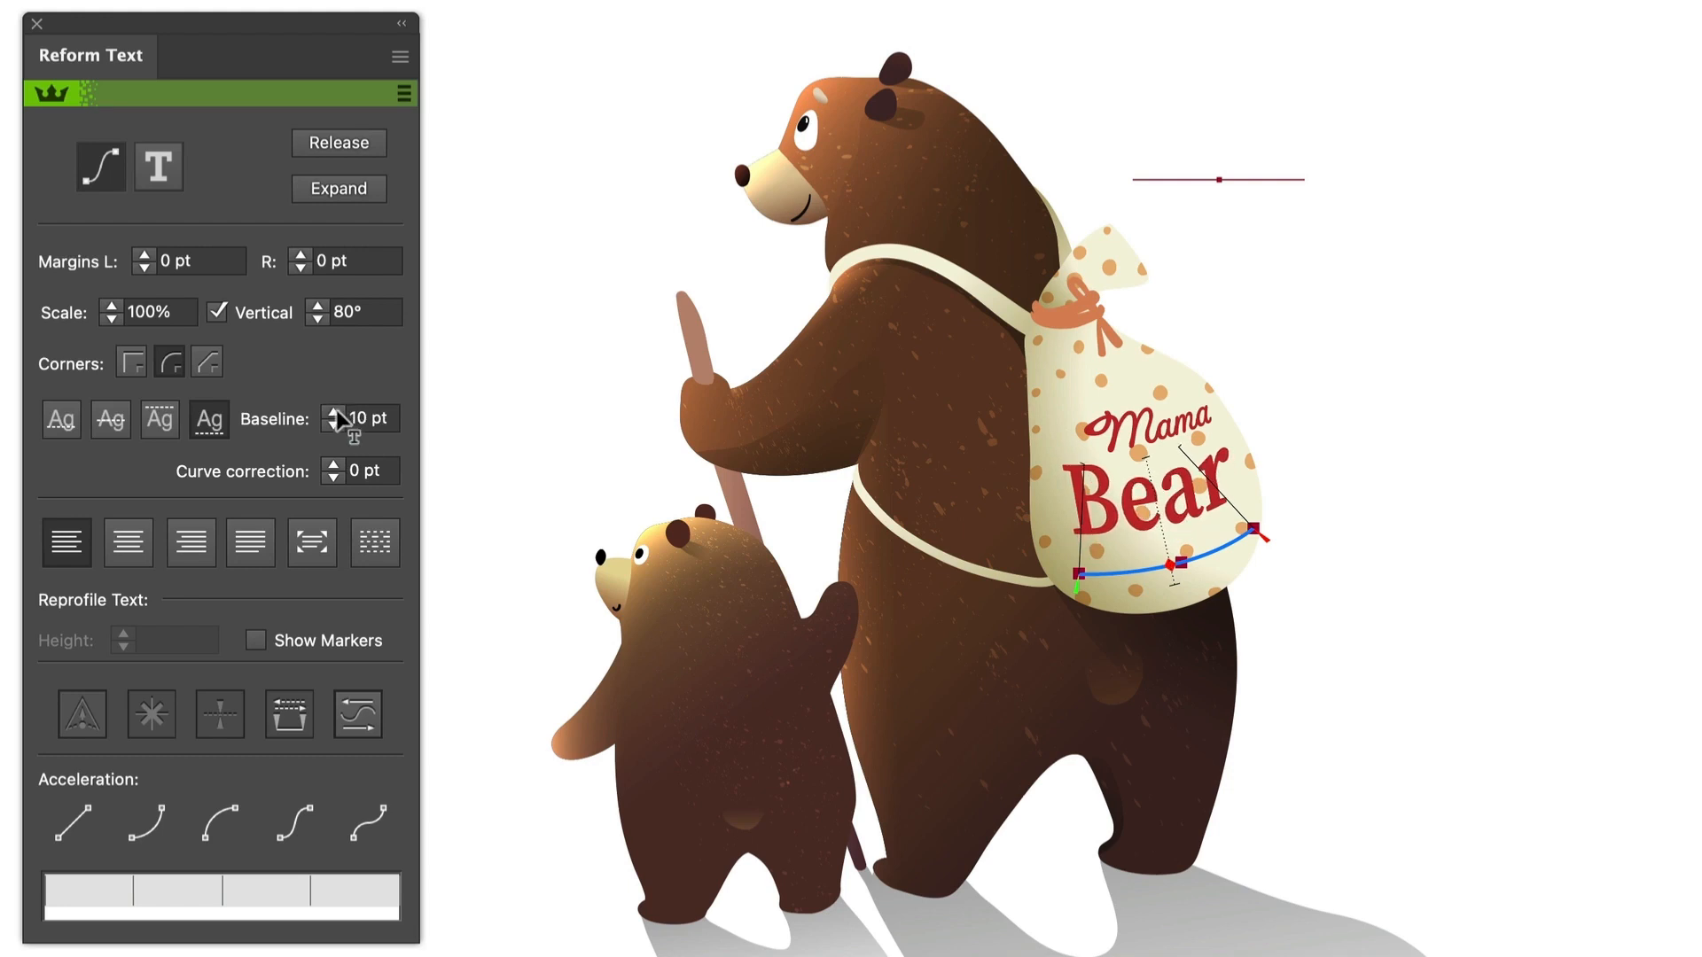
Scale the word "Bear" to 105% and align it to the right end of its path.
click(110, 306)
click(110, 307)
click(110, 307)
click(110, 307)
click(110, 306)
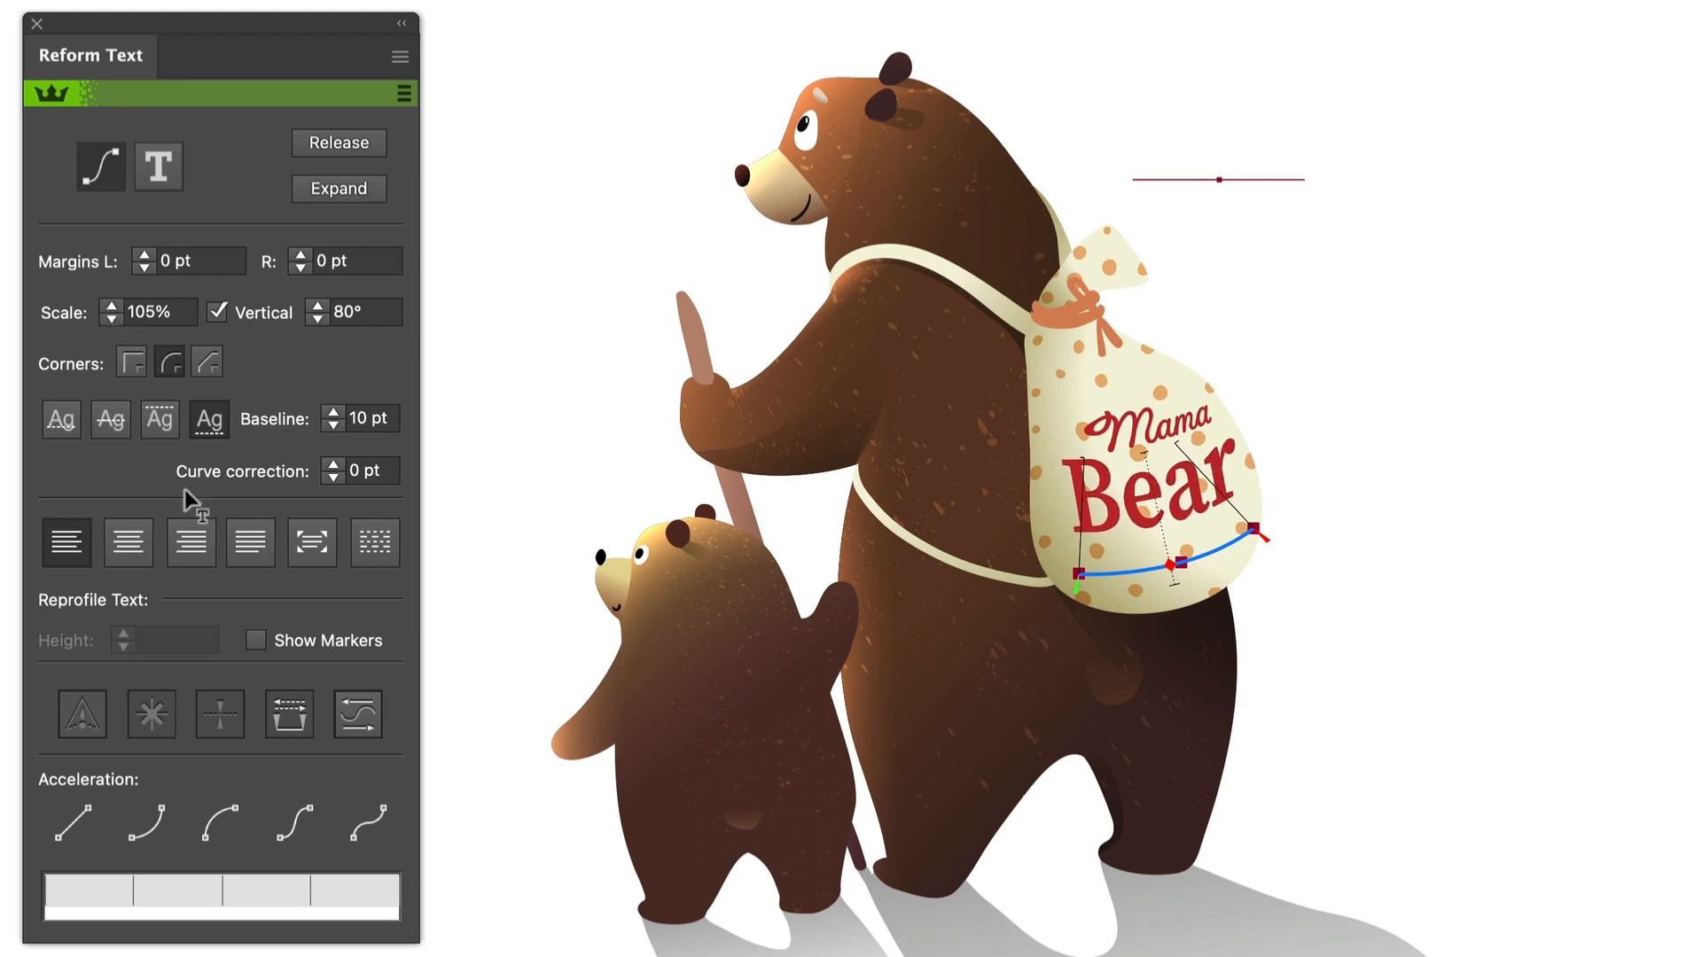
click(197, 541)
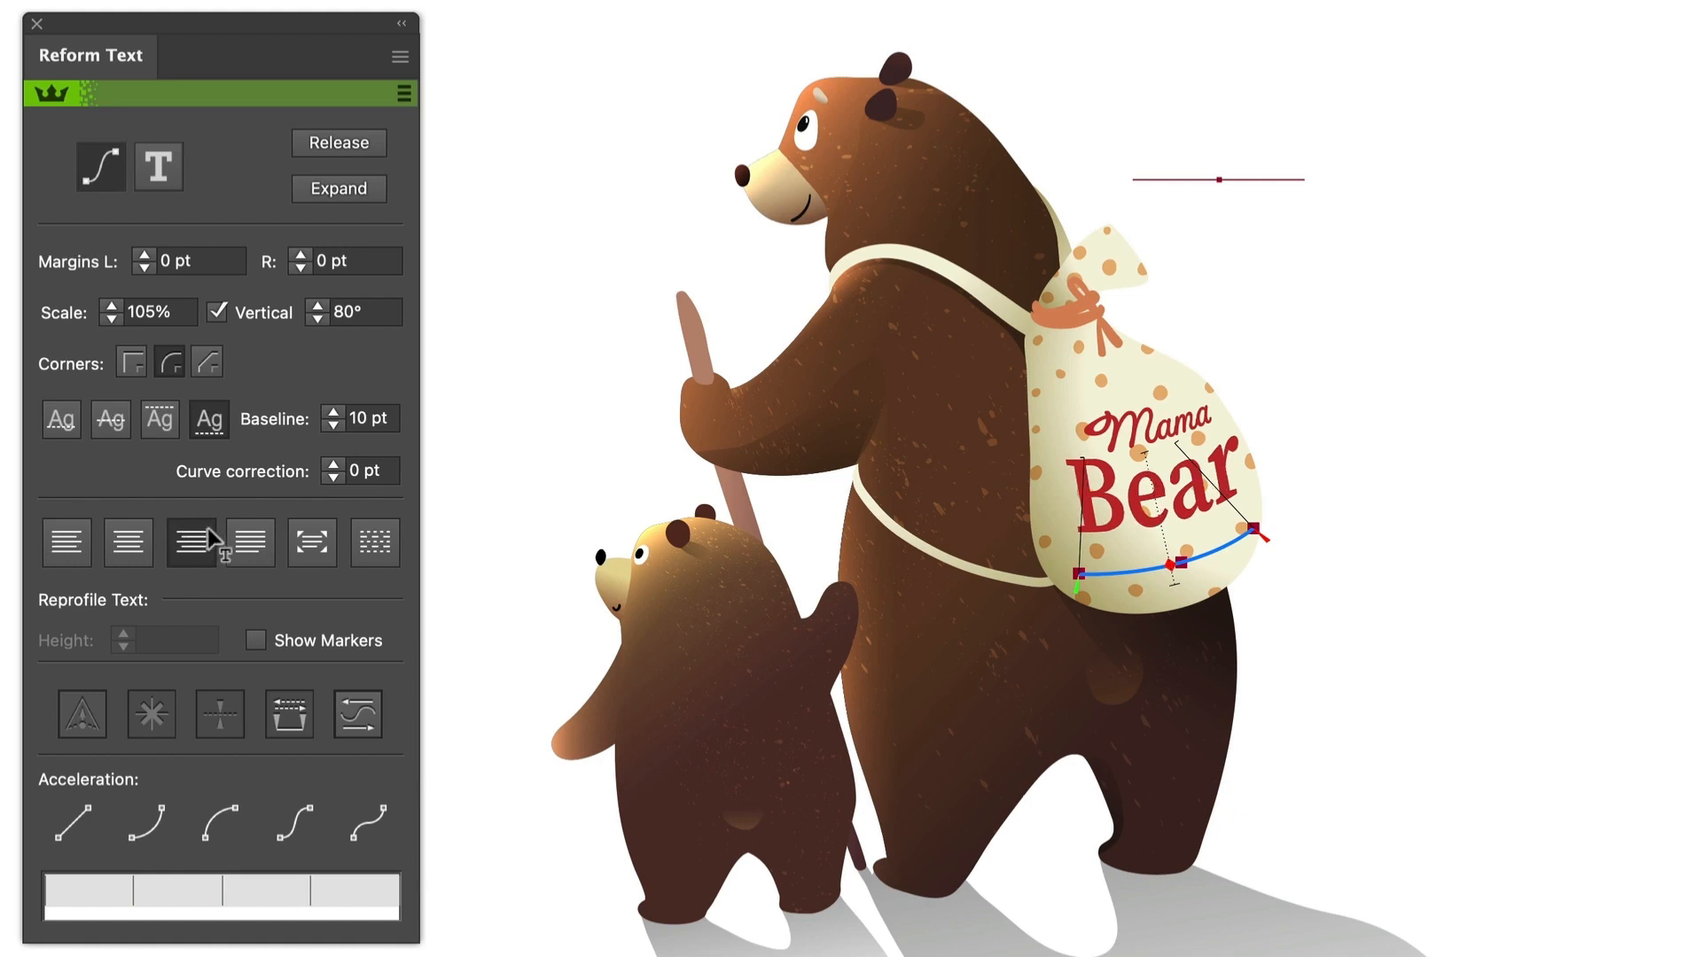
Show the height markers on "Bear", set the marker at the path's right end to 59 pt, and hide the markers.
click(256, 639)
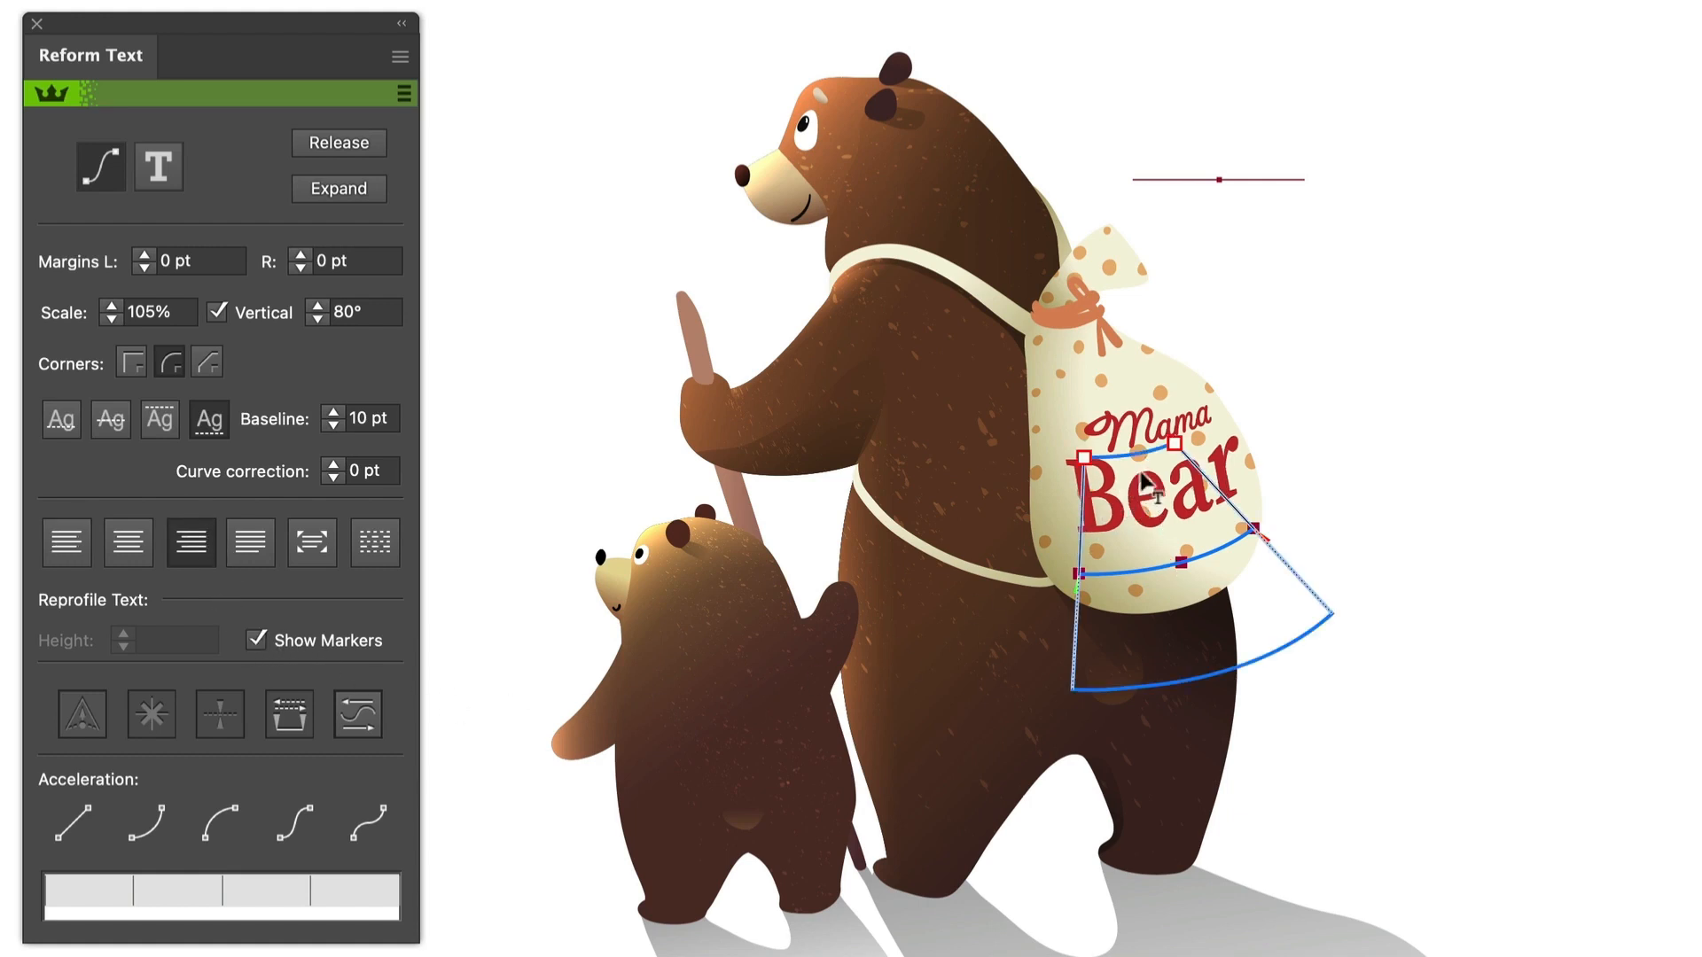
click(1176, 443)
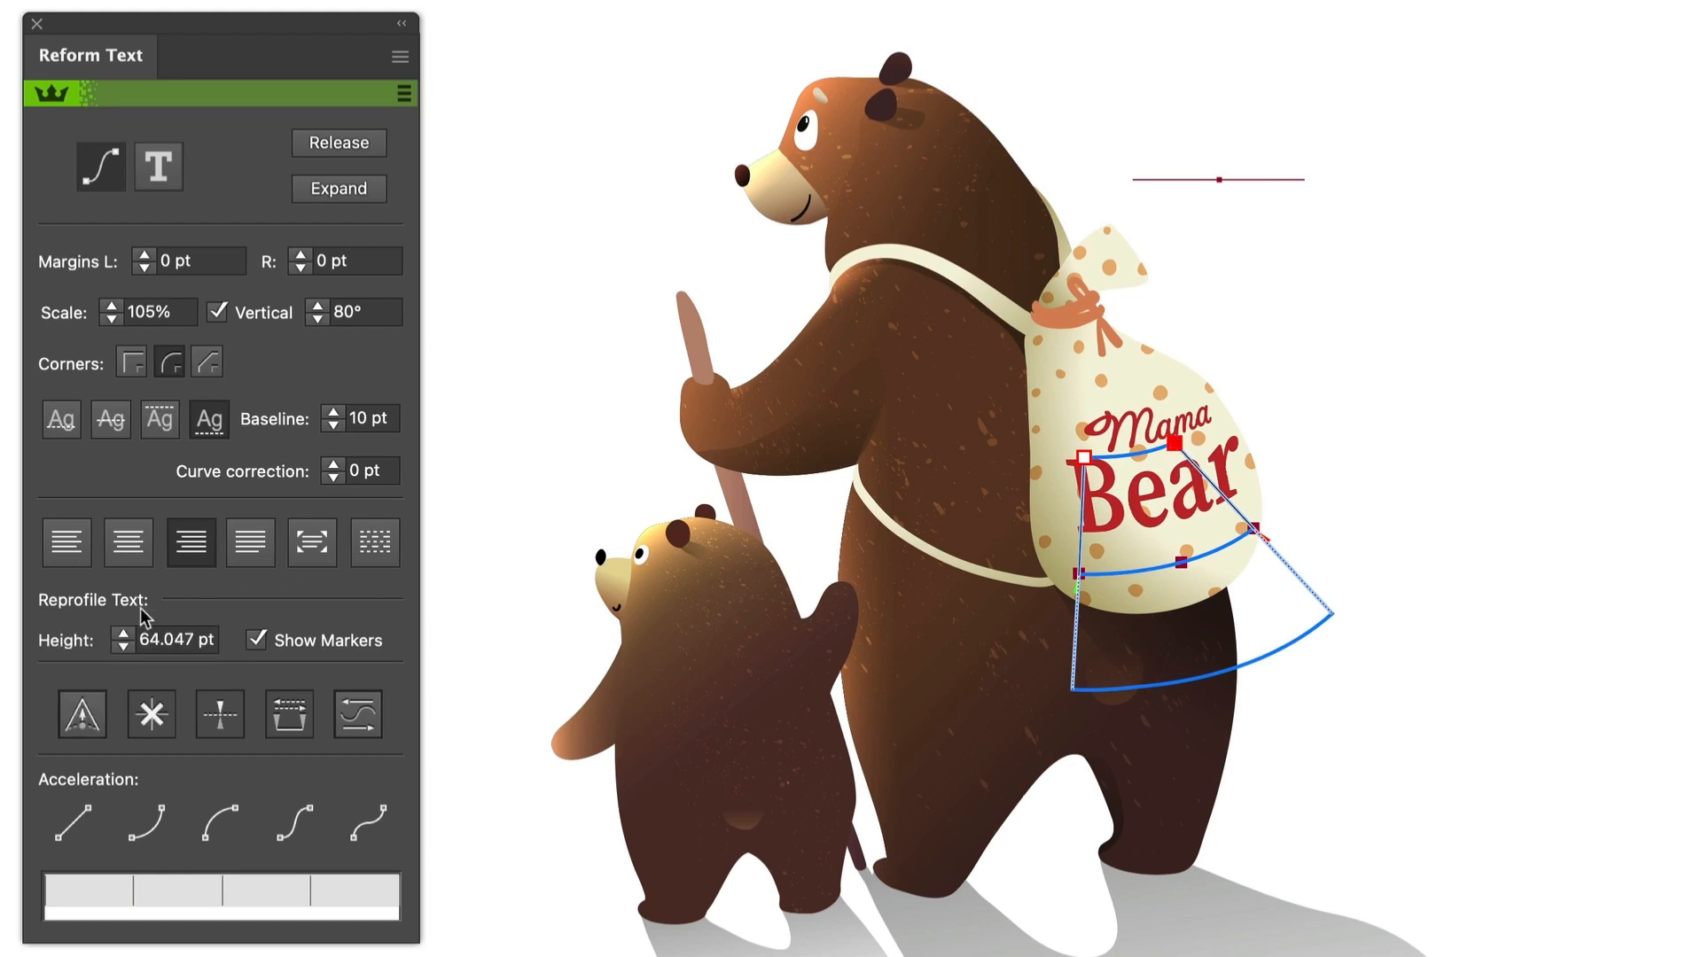
click(126, 647)
click(125, 647)
click(125, 646)
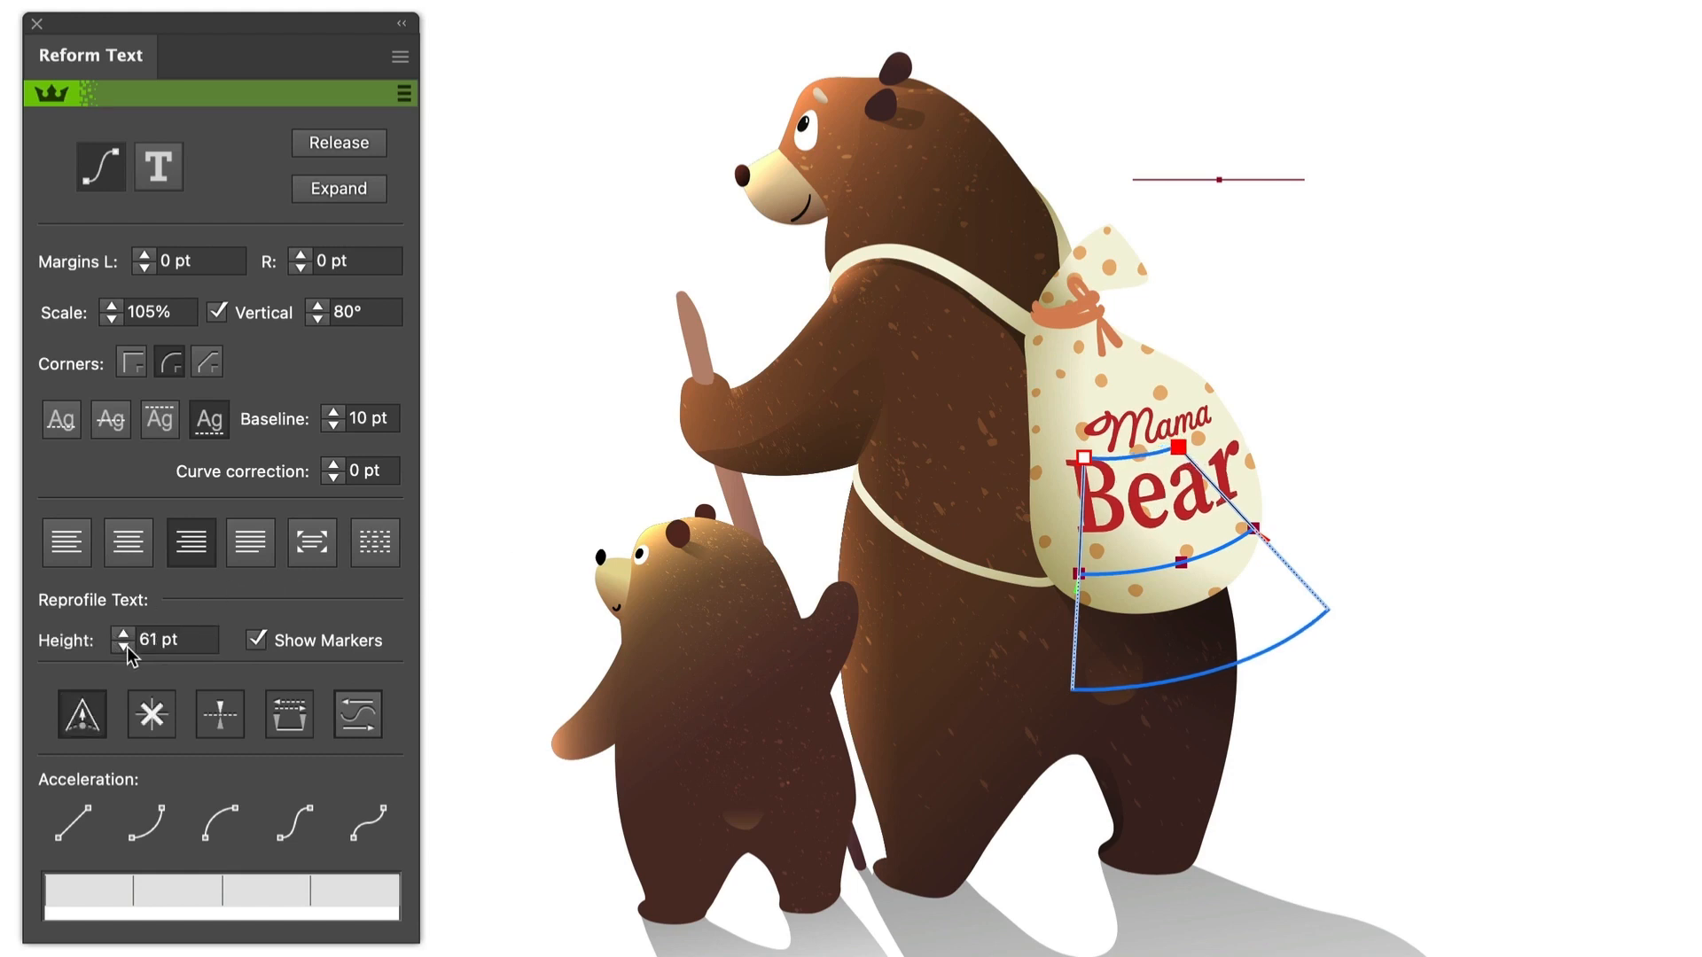
click(126, 646)
click(126, 646)
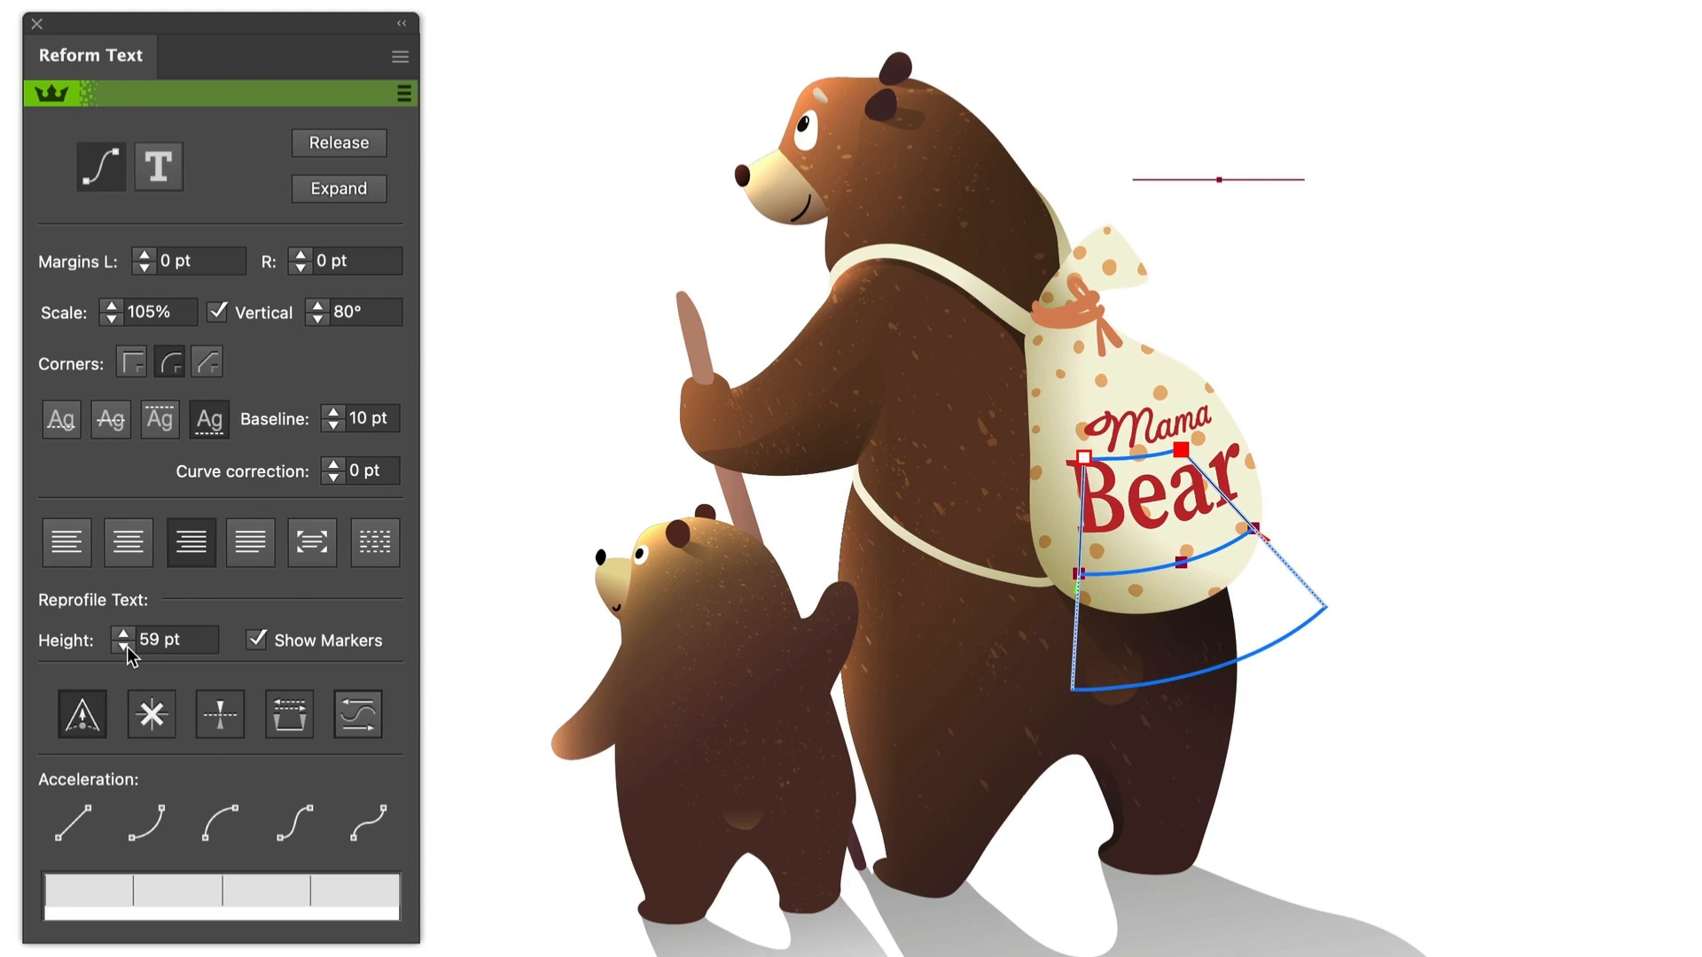
click(257, 644)
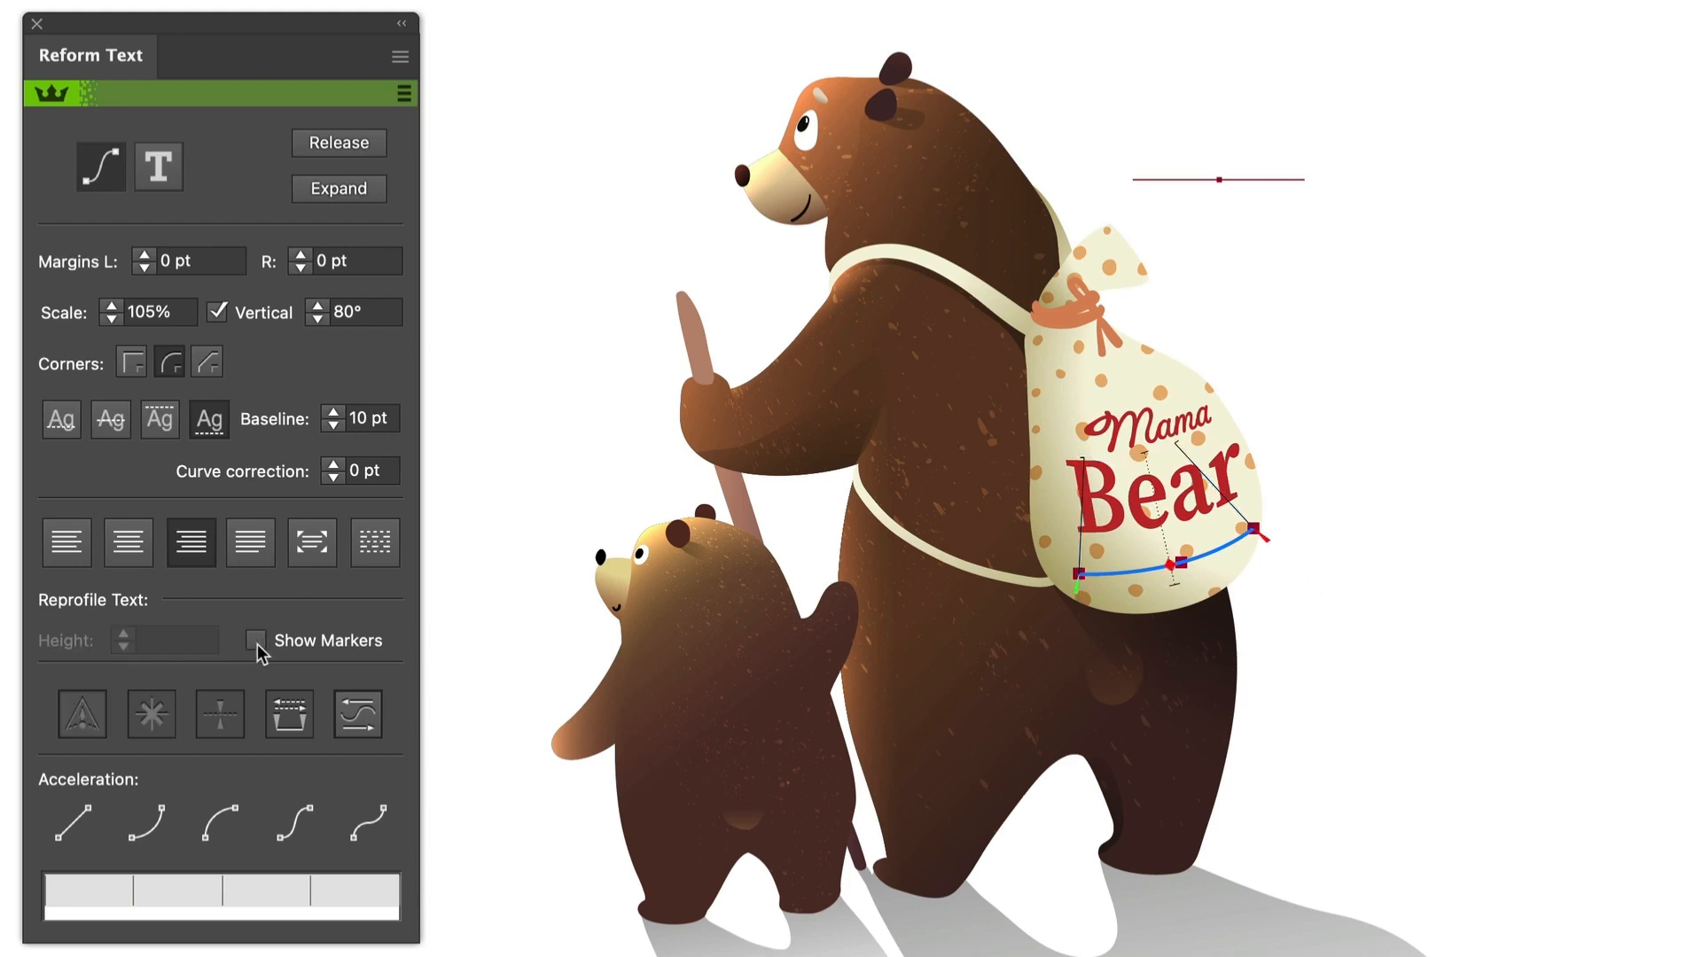
Apply the acceleration that widens the opening letters of "Bear", soften it by moving its marker to just past the middle, and deselect the word.
click(149, 833)
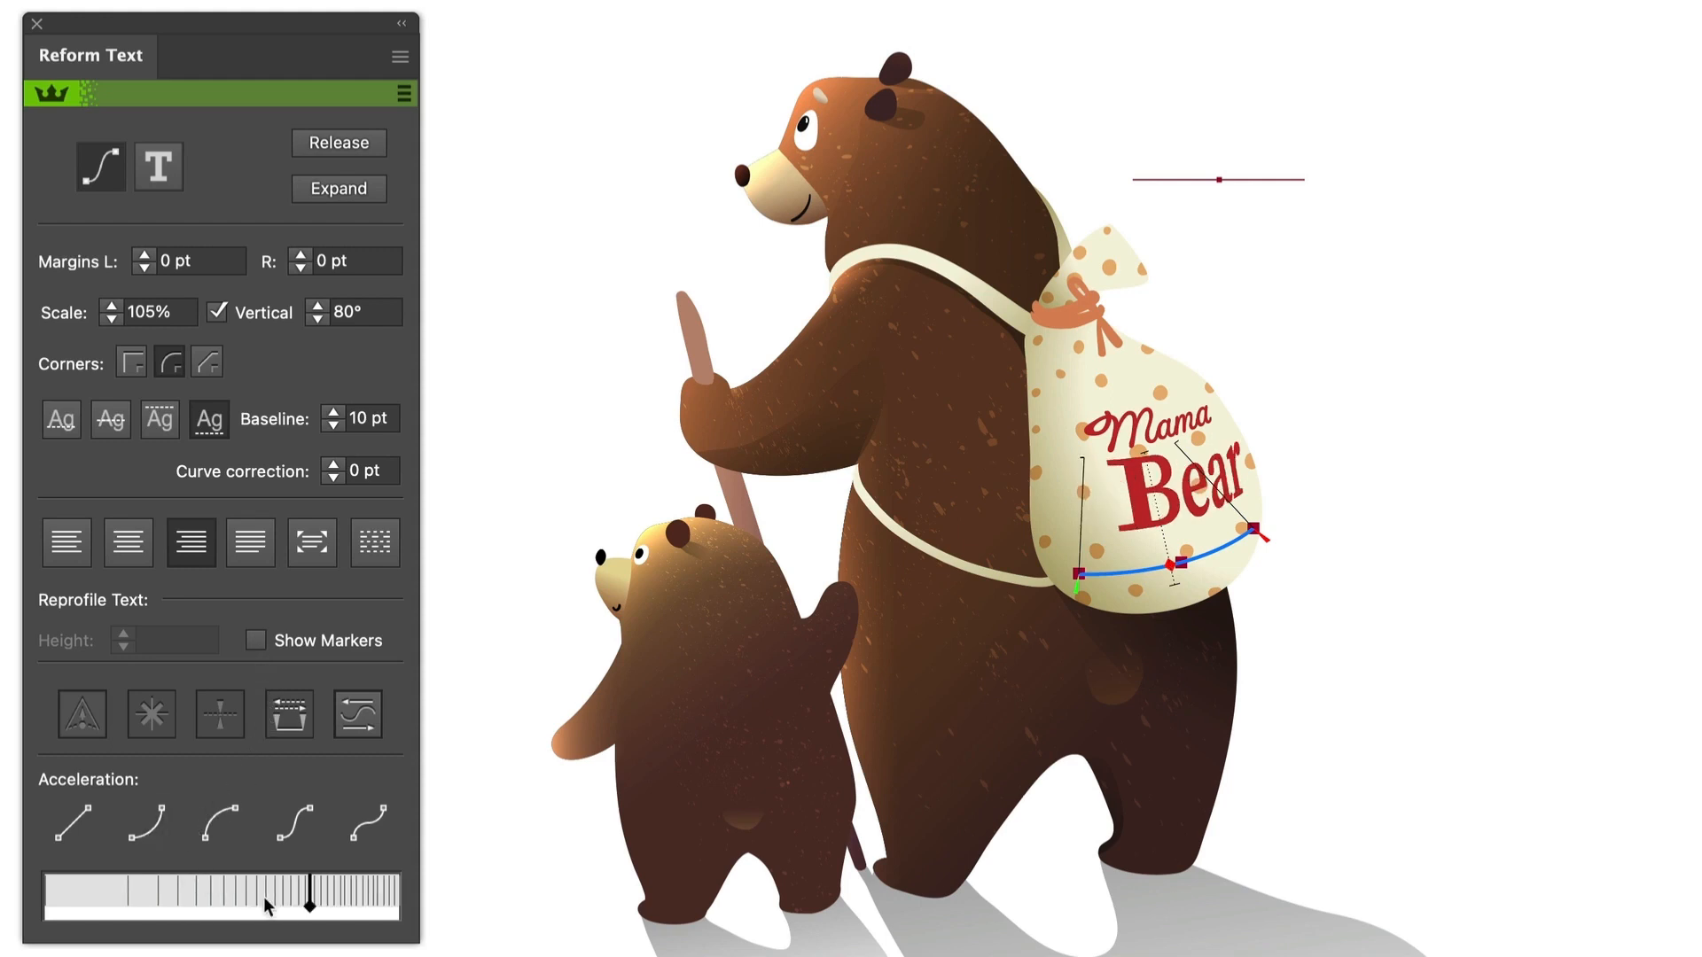
drag(308, 904, 270, 902)
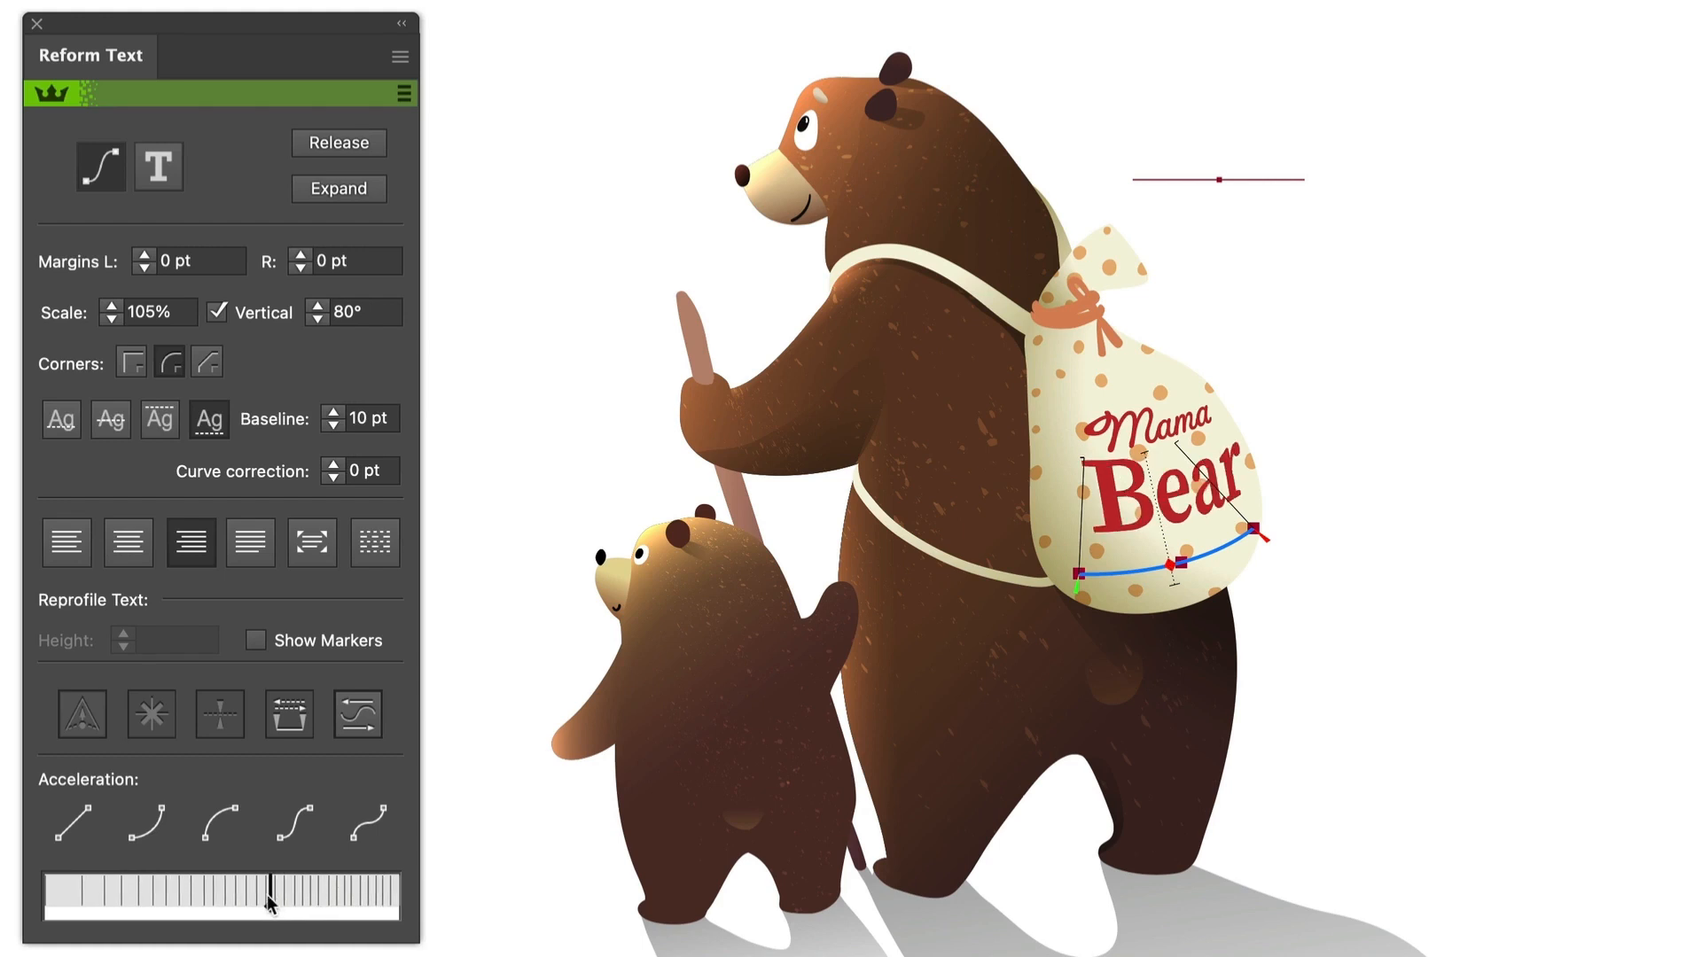
drag(265, 896, 263, 900)
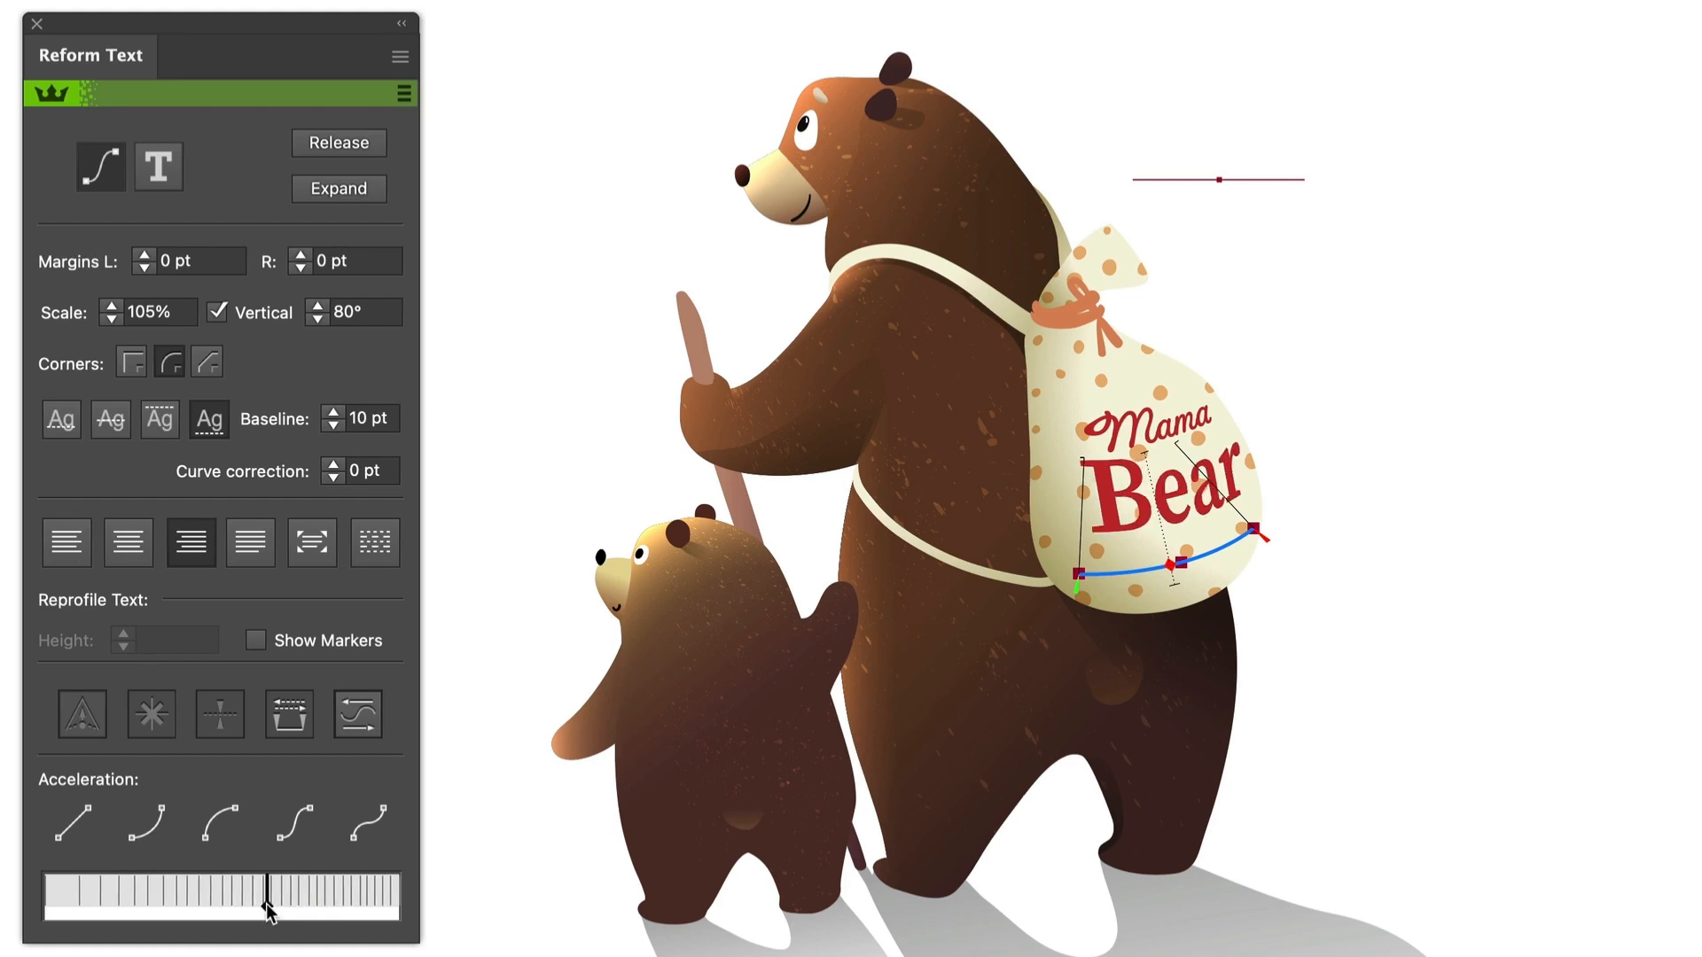
click(1324, 587)
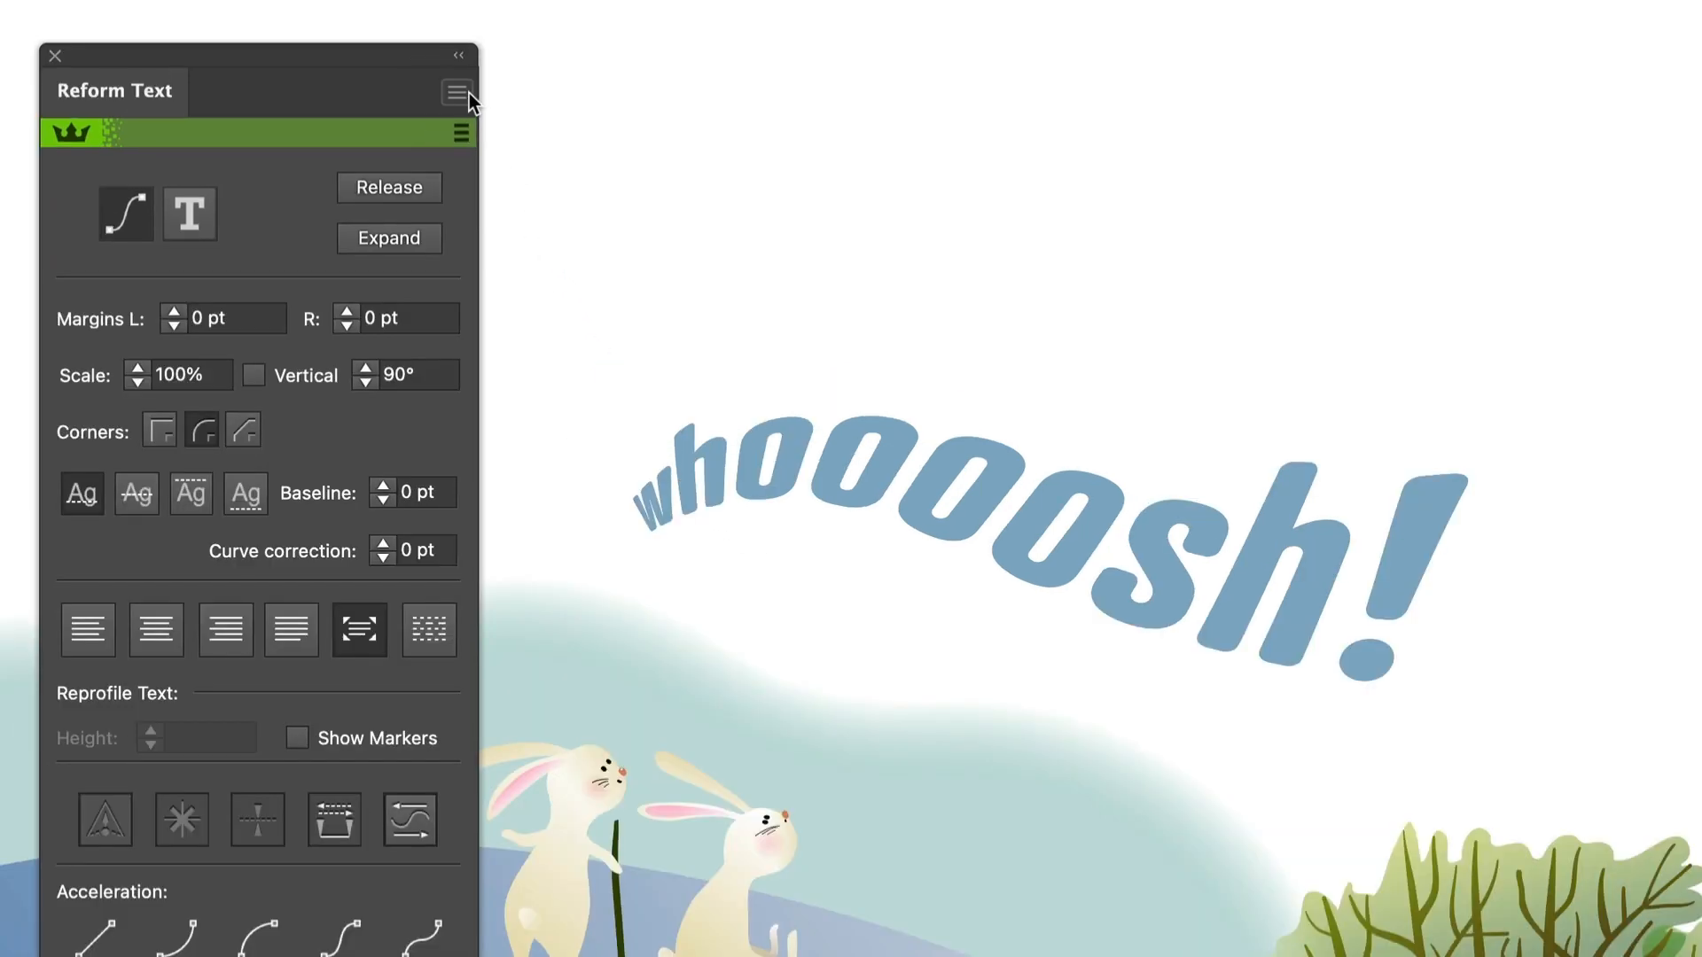
Review the annotation color, target color and thick path preview options in the Reform Text preferences, and close them.
click(400, 57)
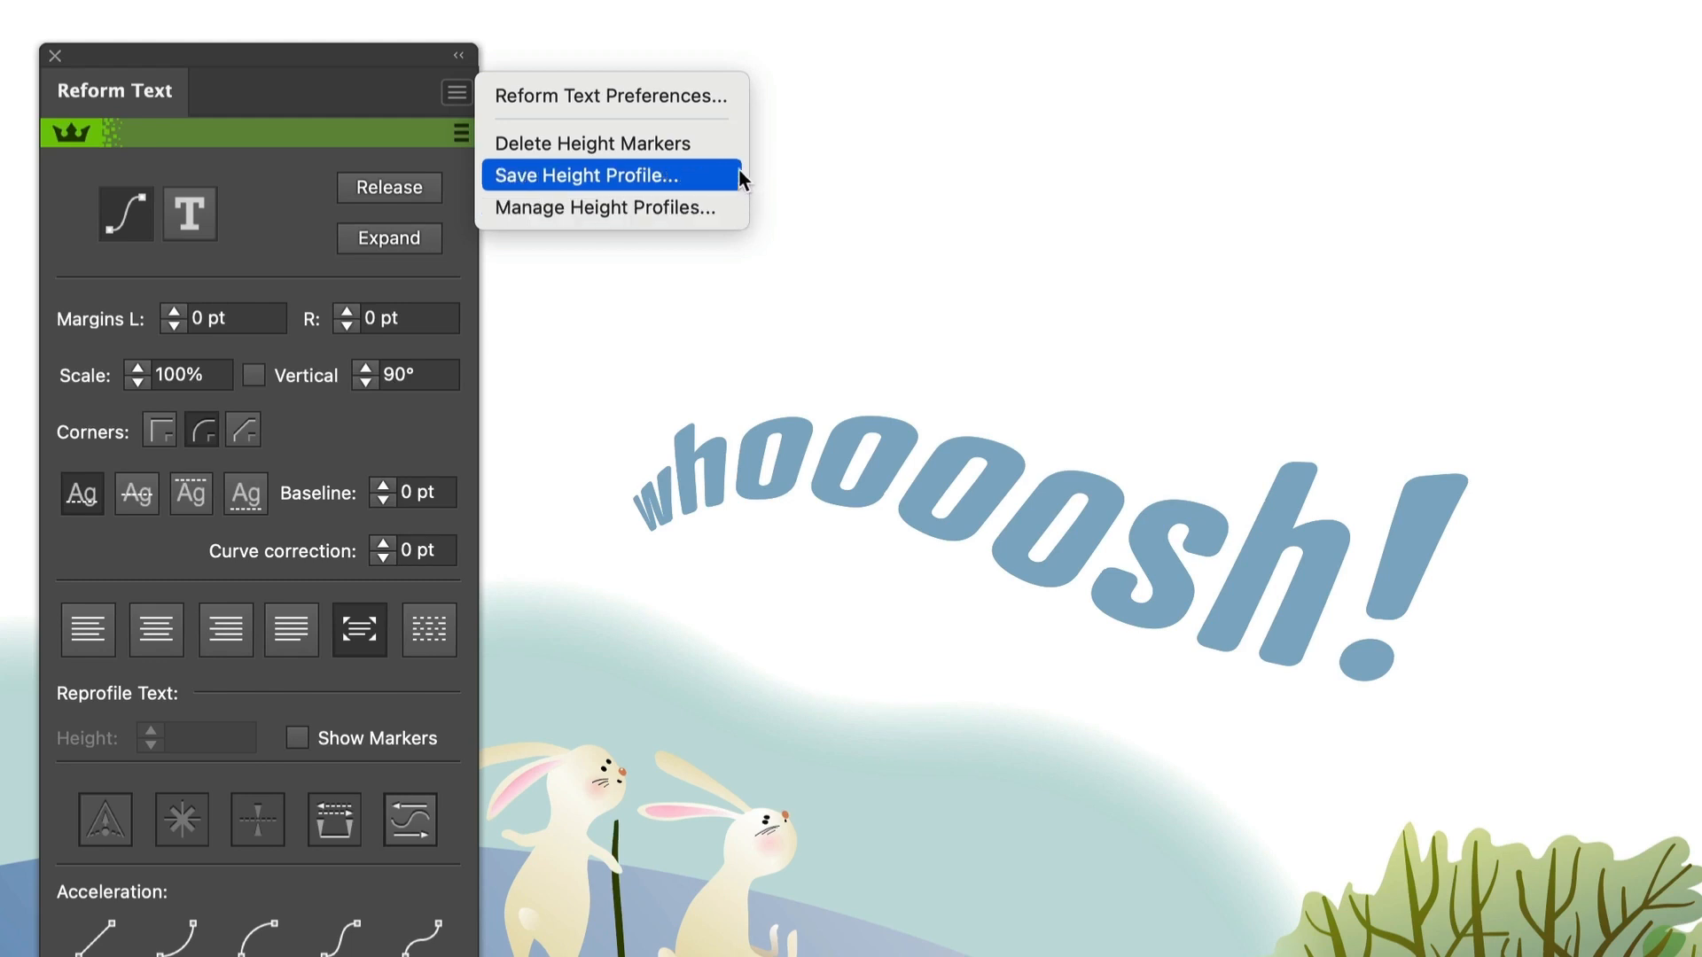
click(726, 96)
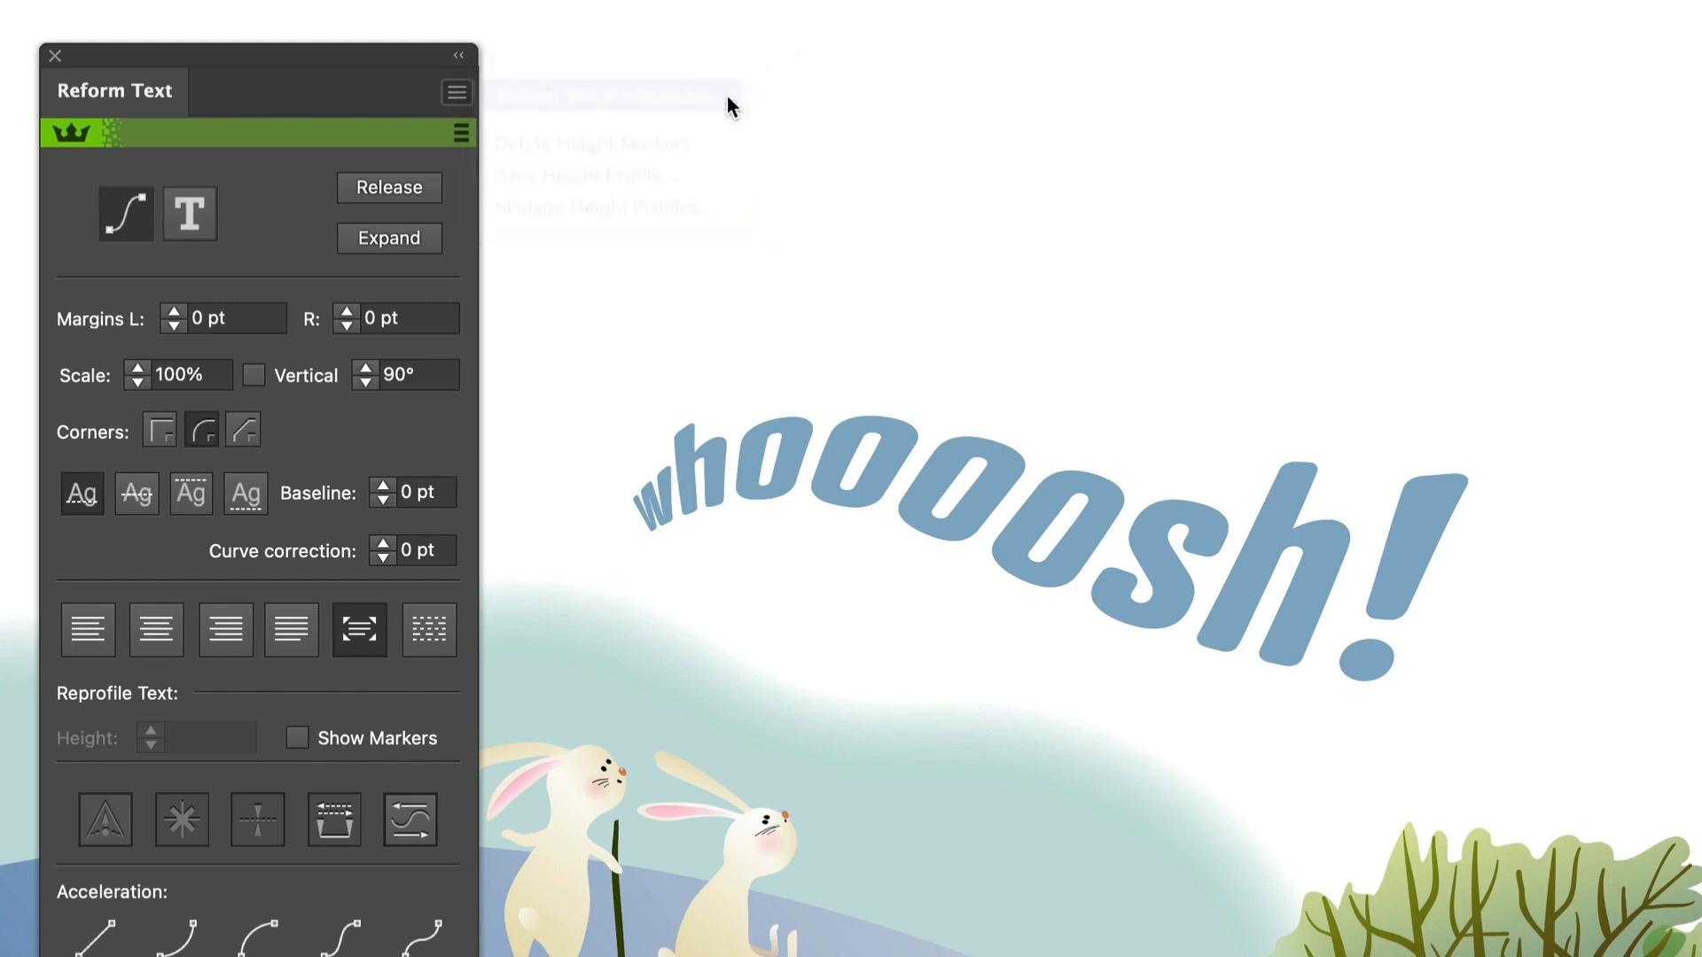
mouse_move(1124, 333)
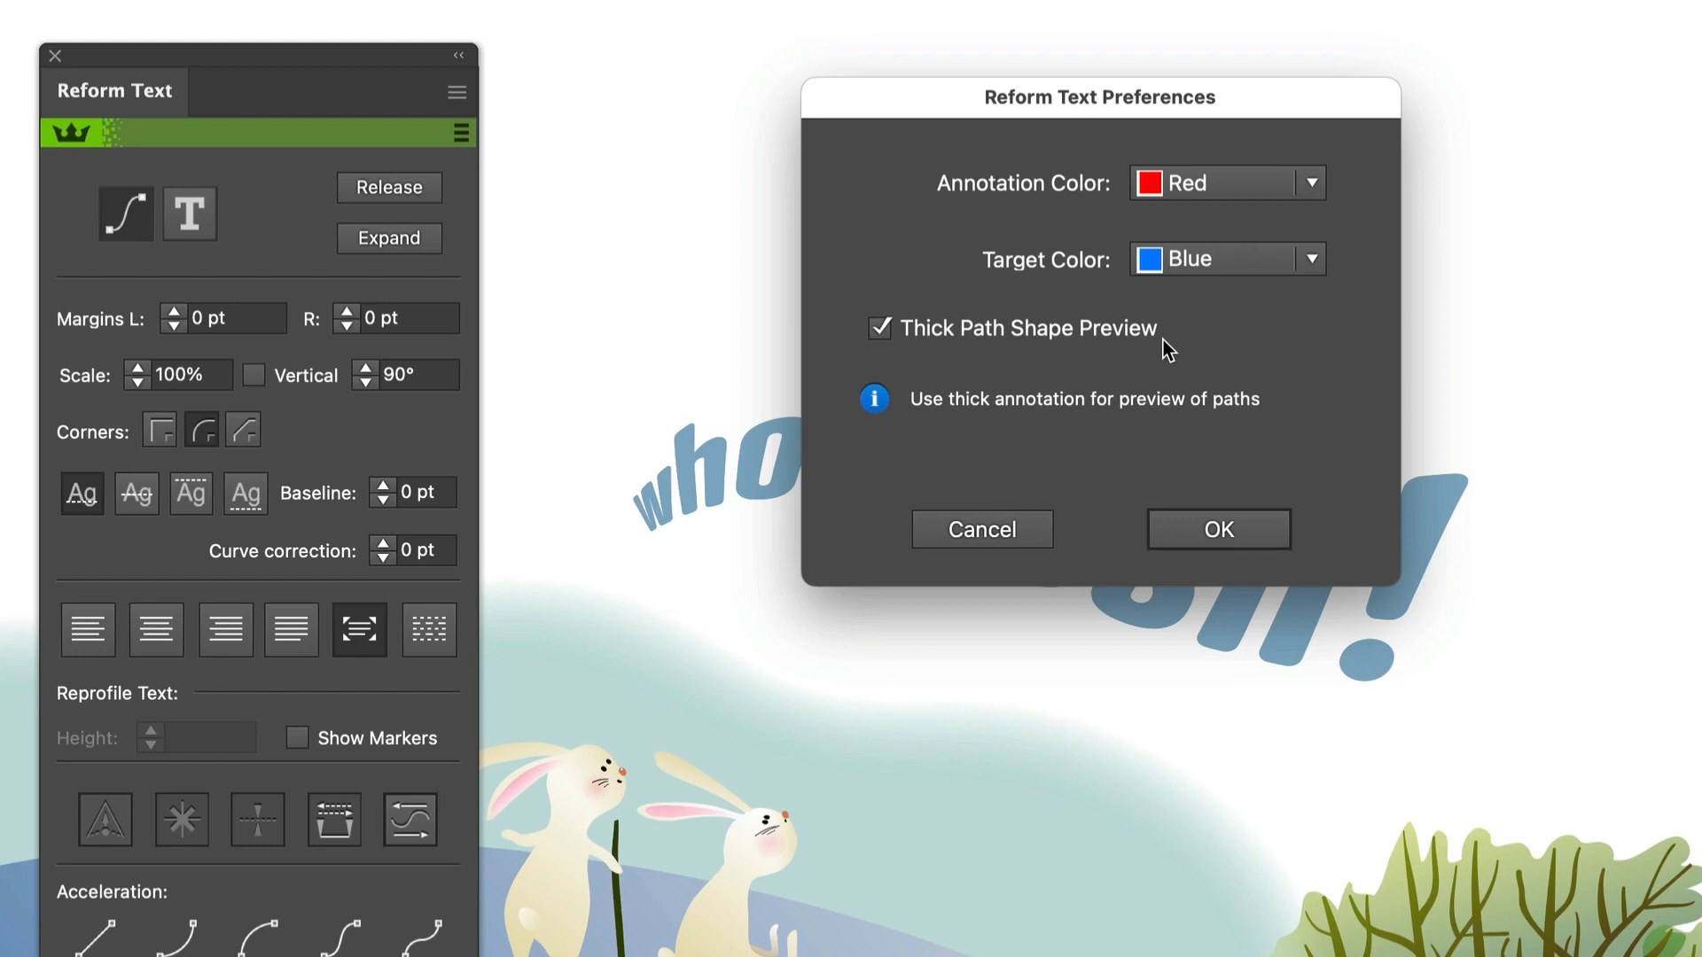
click(1230, 534)
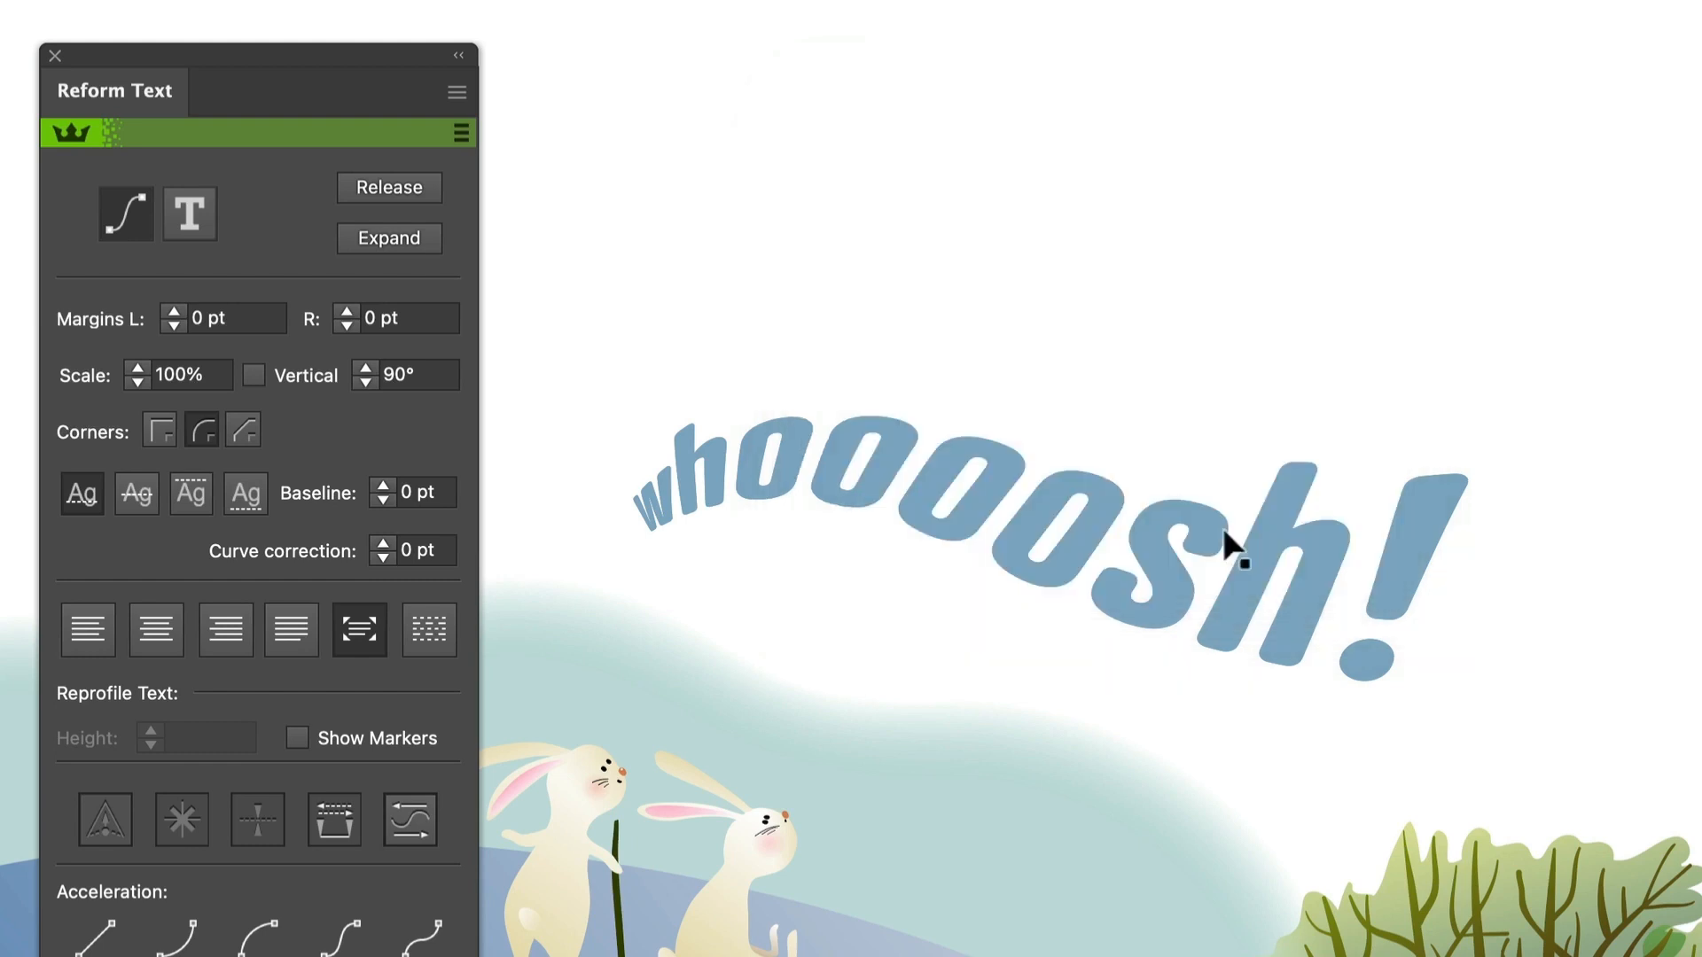